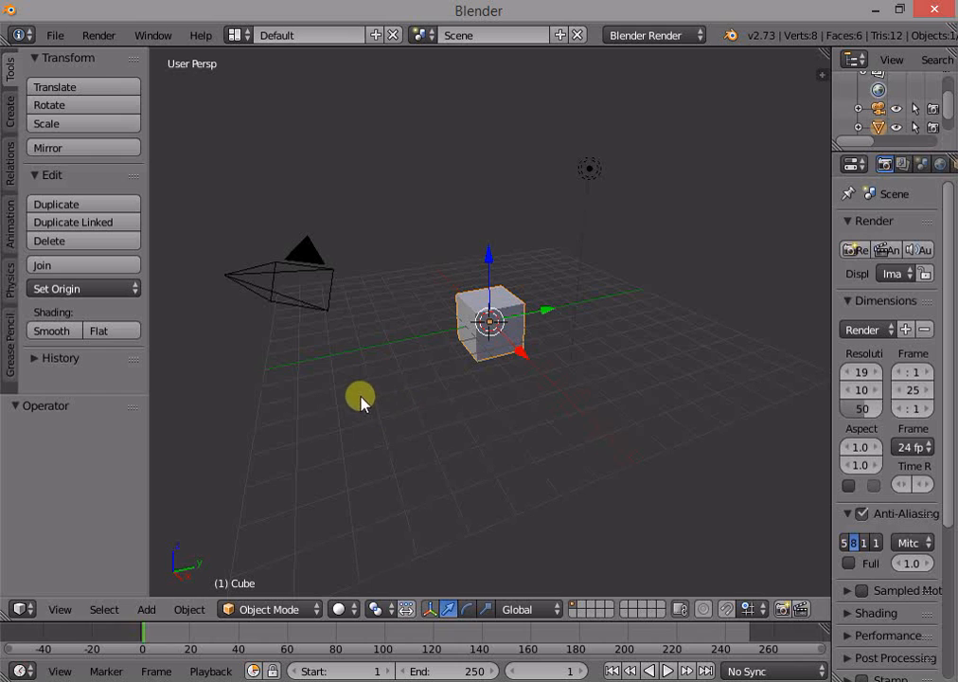
middle_click_drag(361, 400, 417, 415)
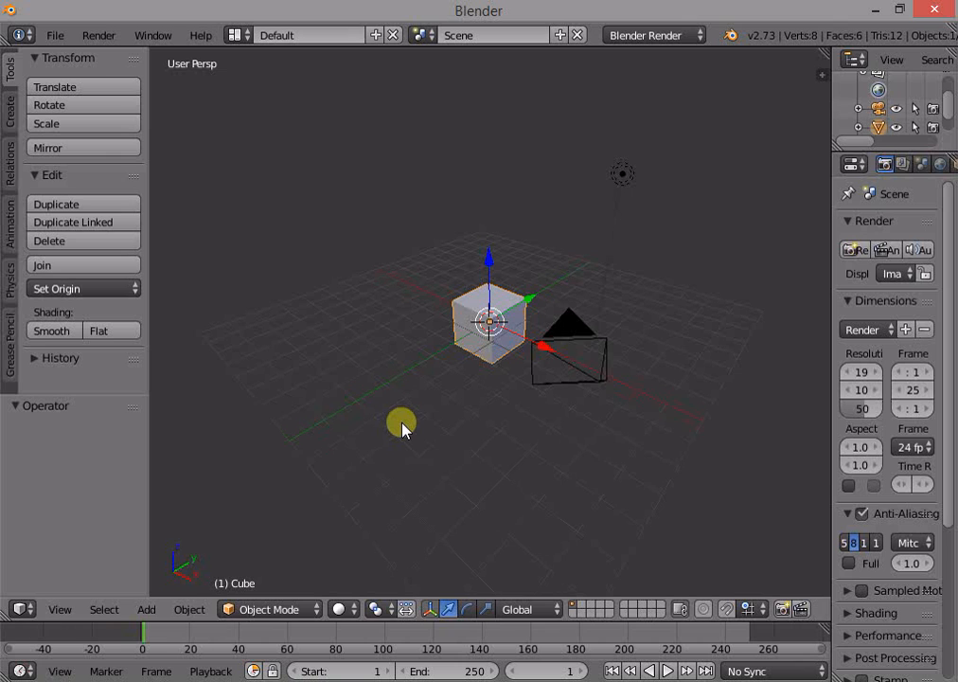
middle_click_drag(396, 428, 474, 428)
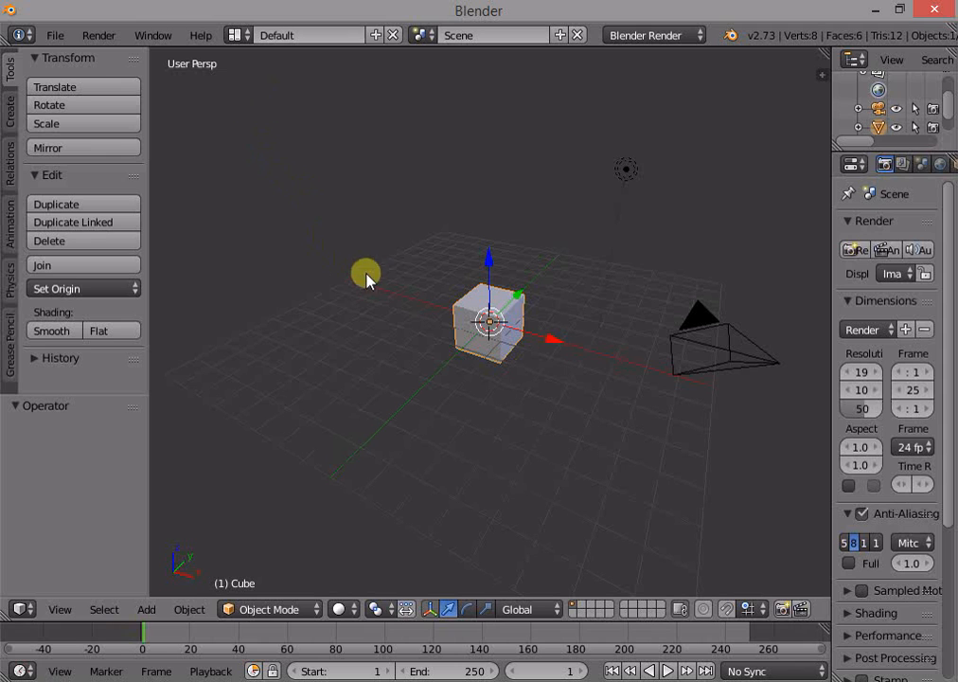
middle_click_drag(425, 341, 402, 362)
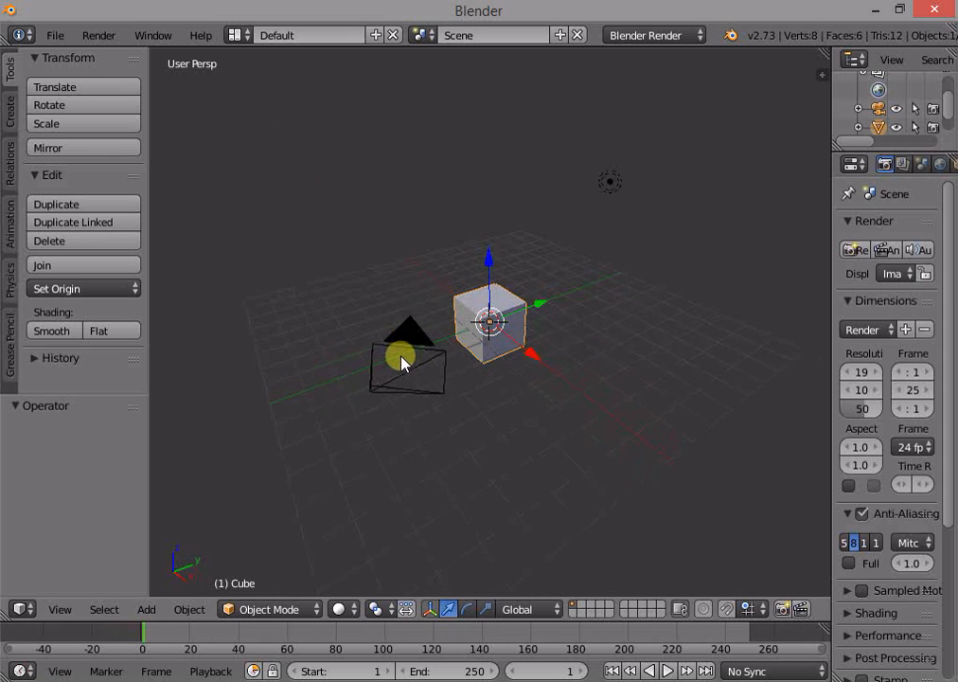
Step: Switch to the Compositing screen layout and merge the two lower areas into one Movie Clip Editor
left_click(236, 36)
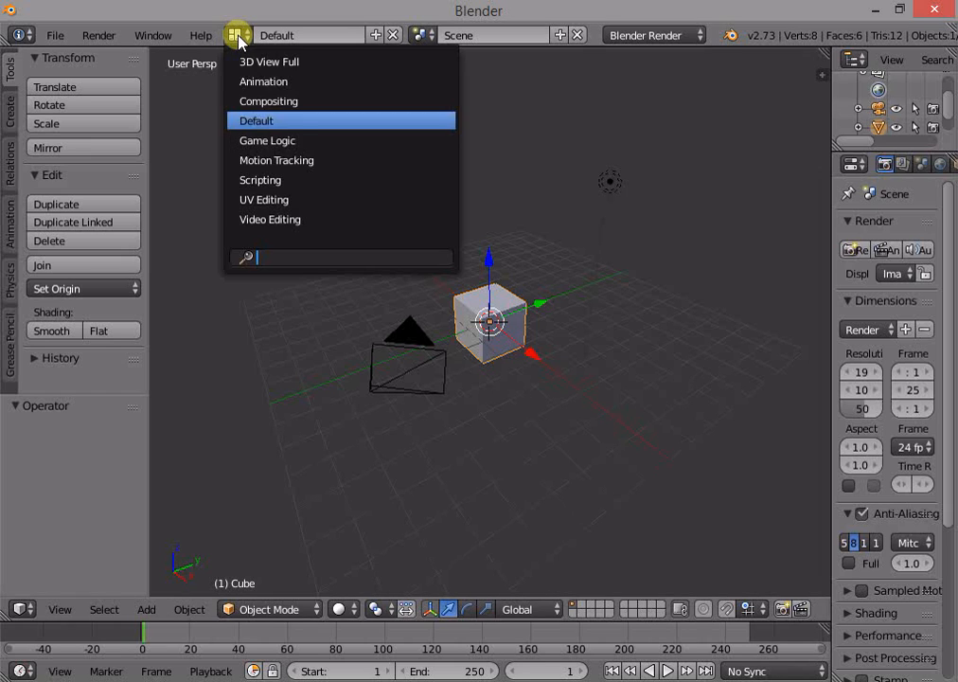
left_click(294, 100)
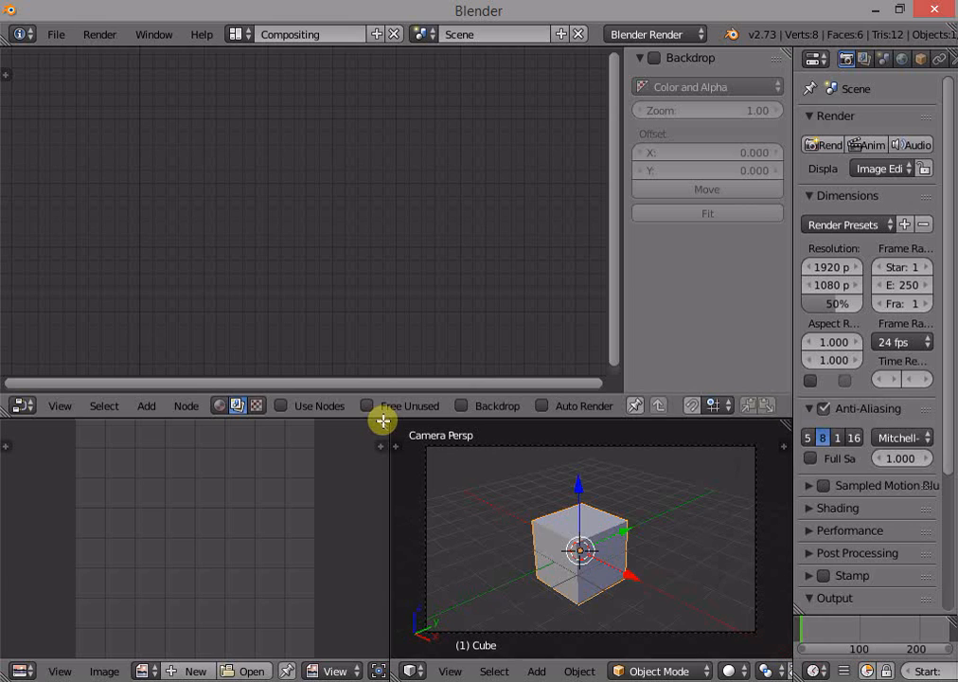
left_click_drag(383, 421, 437, 428)
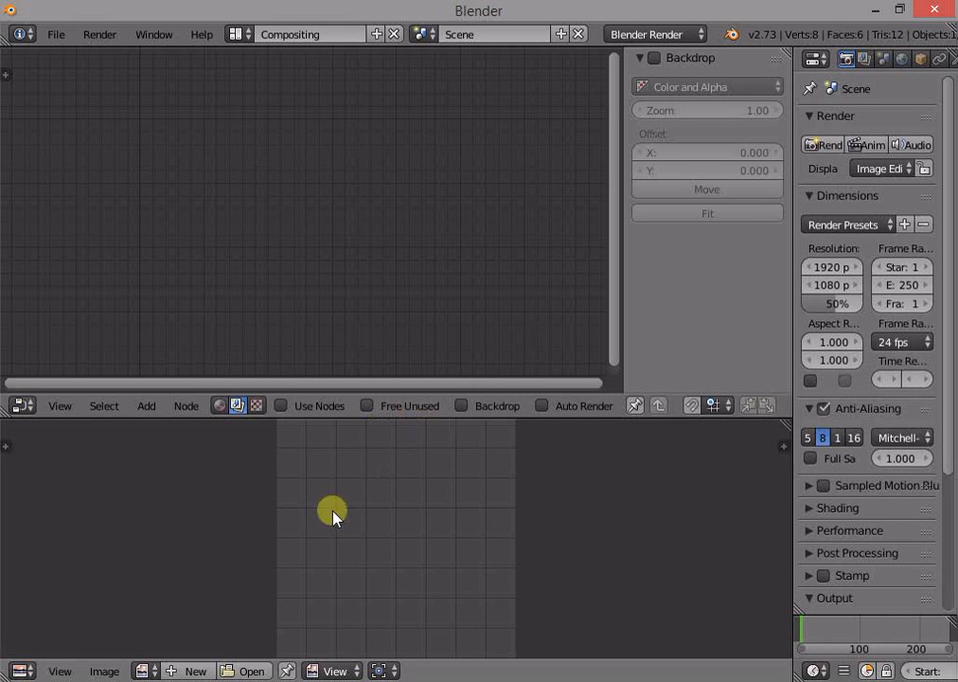
left_click(19, 670)
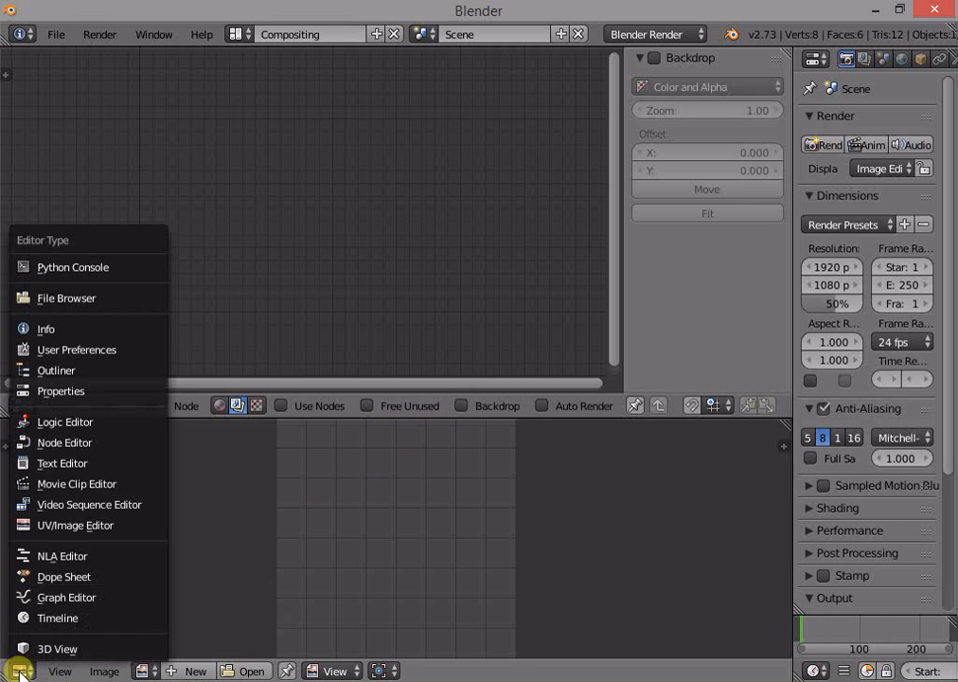
left_click(82, 485)
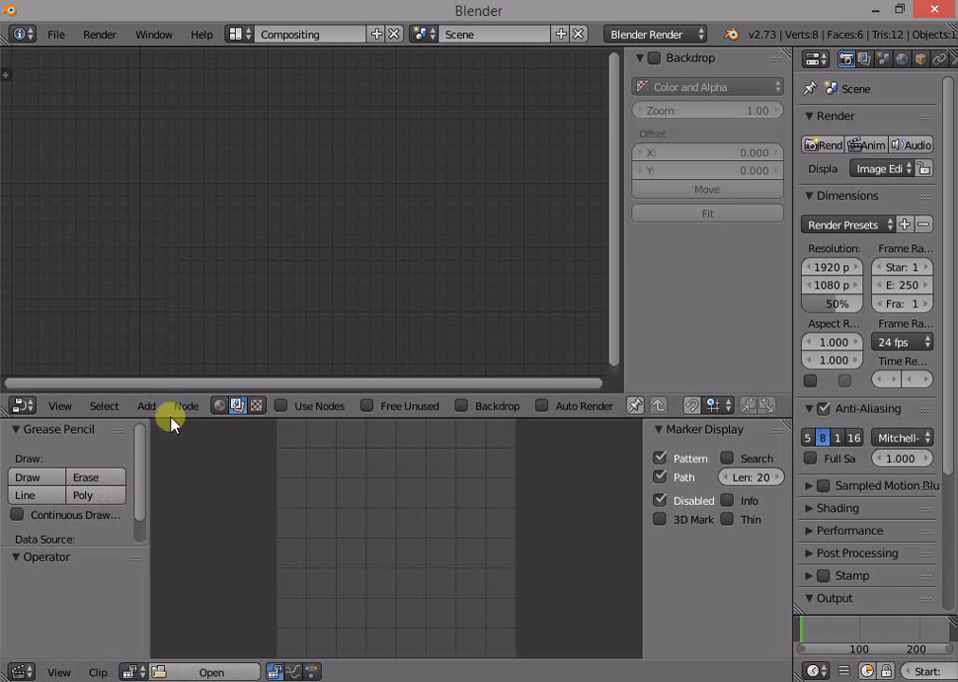
Step: Enable Use Nodes and Backdrop for the compositing node tree
left_click(281, 406)
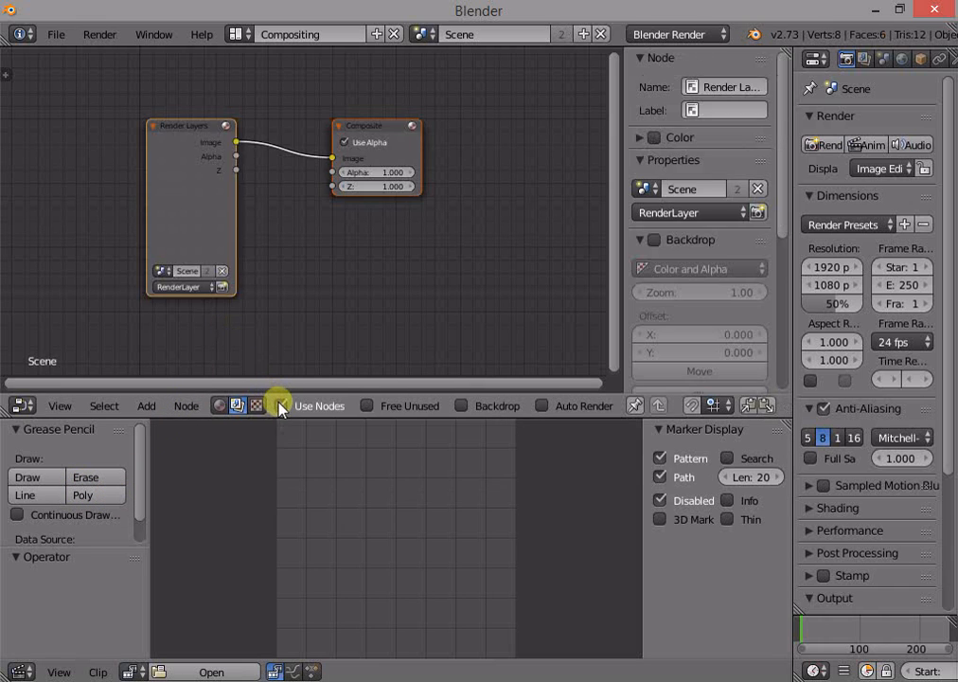
left_click(462, 406)
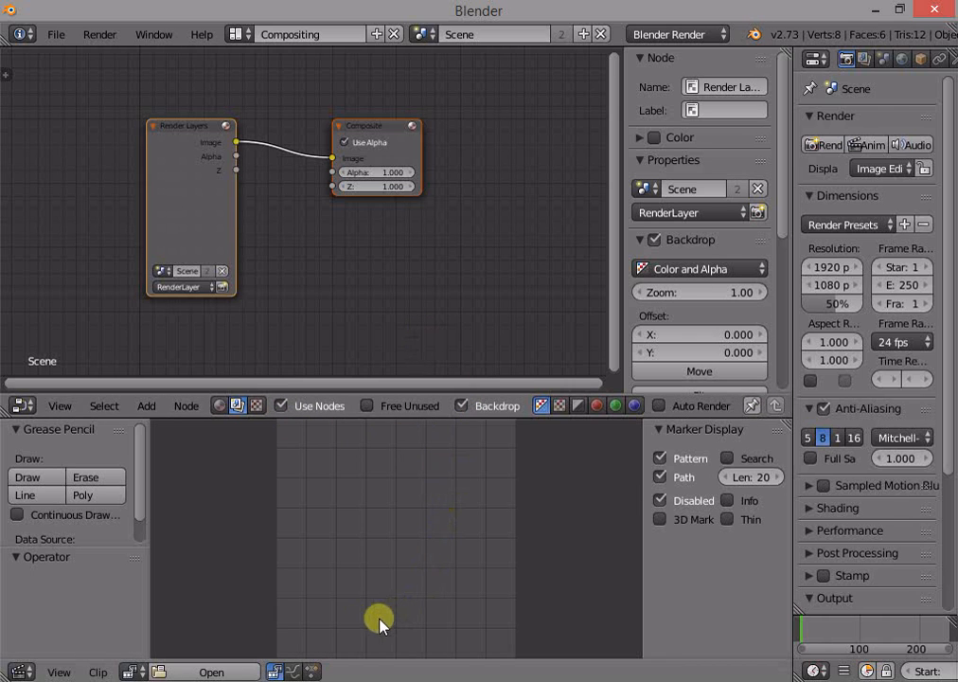
Step: Load the video MVI_1050.MOV from the recent folder 28 into the Movie Clip Editor, browsing the files as thumbnails
left_click(176, 673)
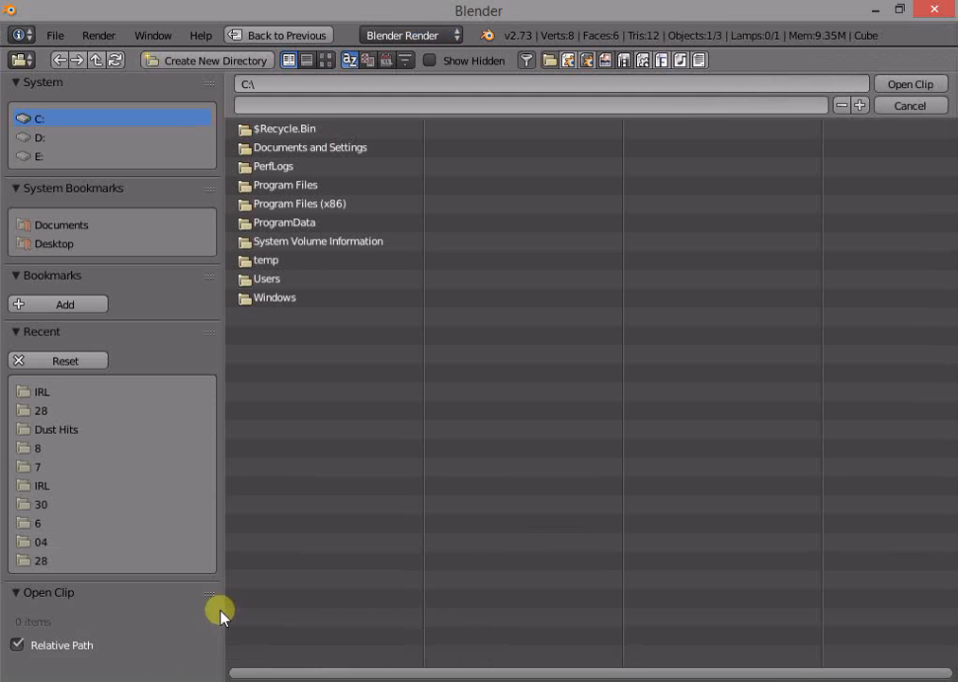
left_click(45, 411)
left_click(325, 60)
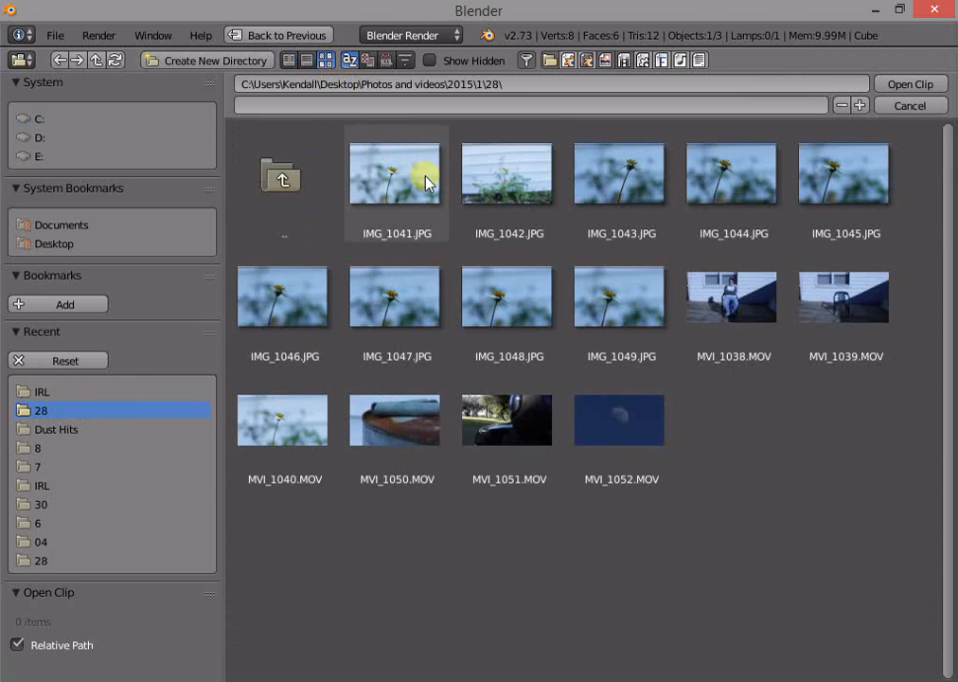
double_click(411, 451)
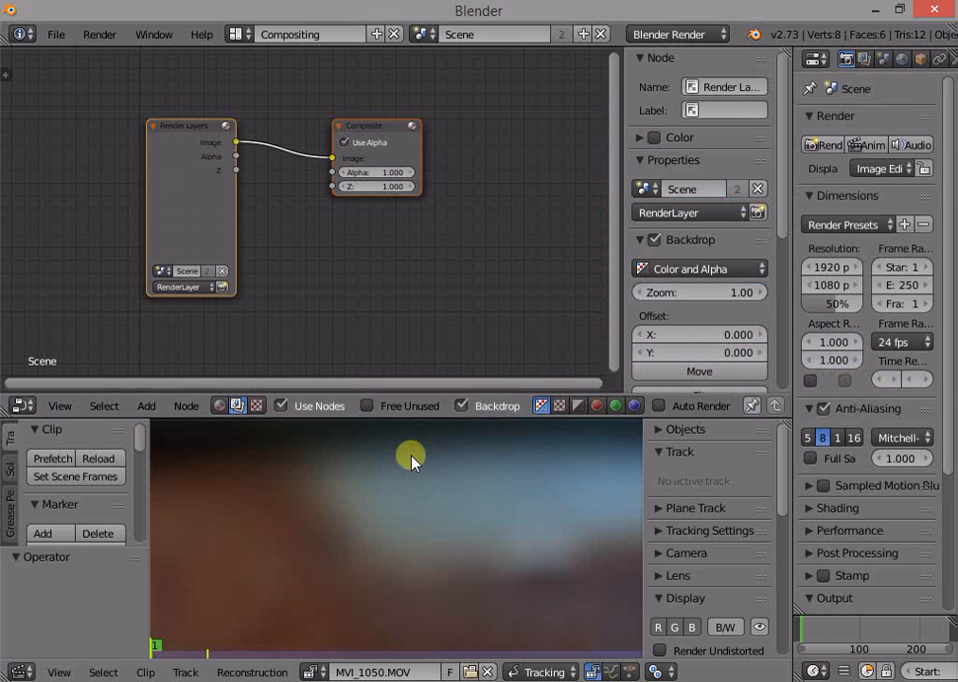
Step: Delete the Render Layers node and move the Composite node to the far right of the node tree
scroll(282, 263, "down", 3)
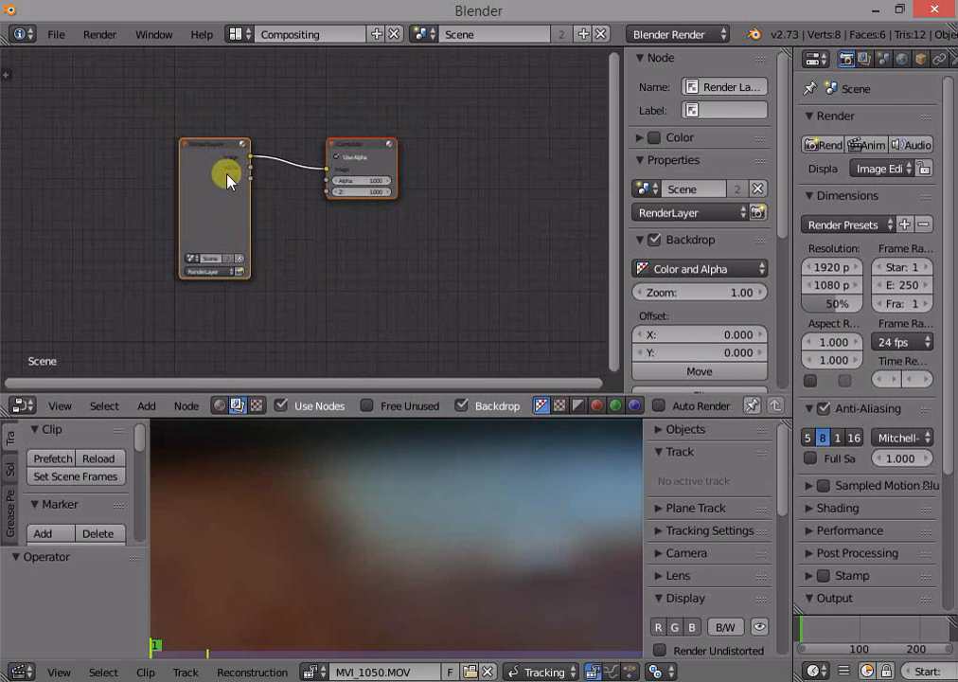
left_click_drag(227, 180, 143, 149)
key("x")
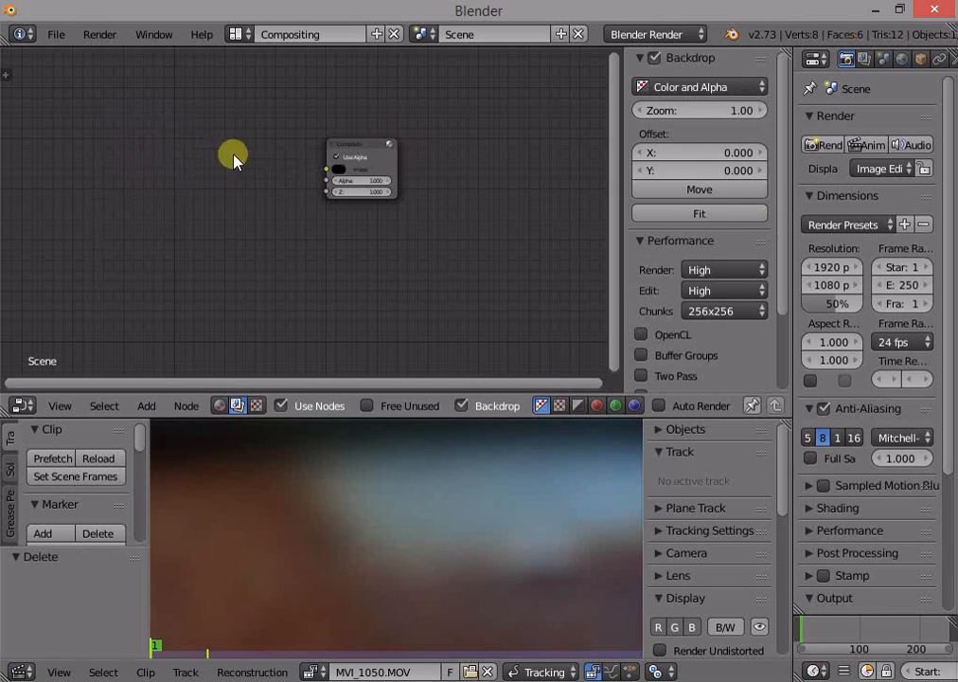
left_click_drag(354, 155, 549, 185)
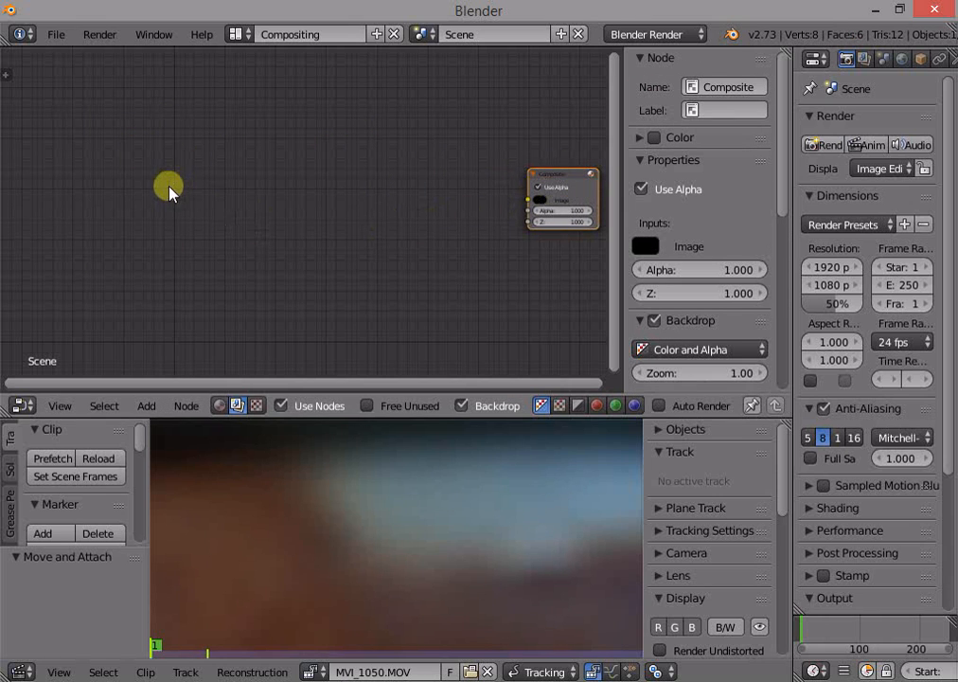
Step: Add a Movie Clip input node well left of the Composite node and assign MVI_1050.MOV to it
key("shift+a")
mouse_move(154, 215)
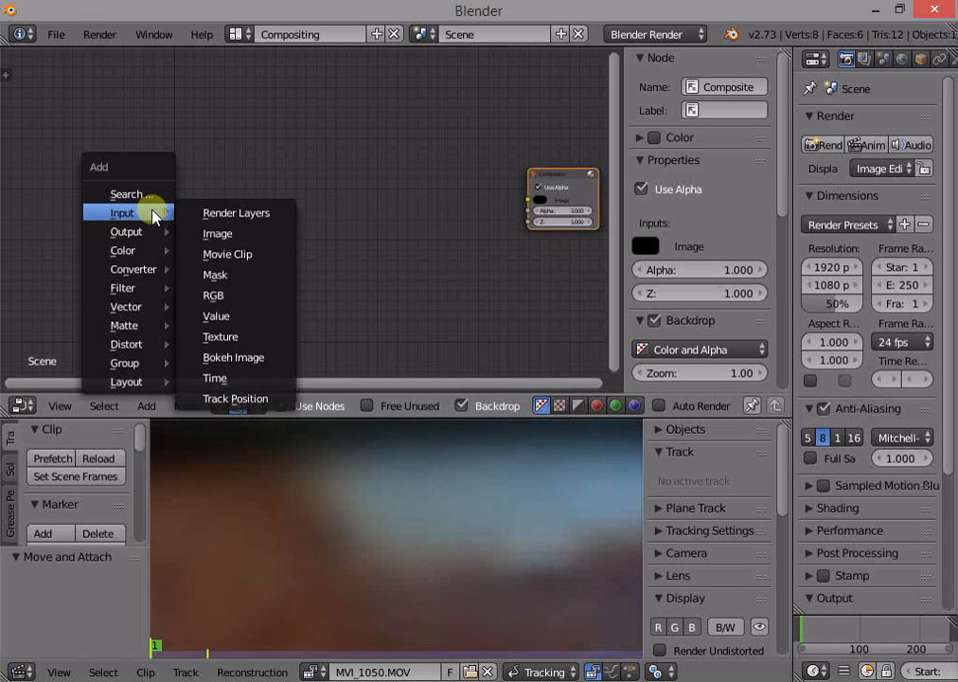
left_click(228, 254)
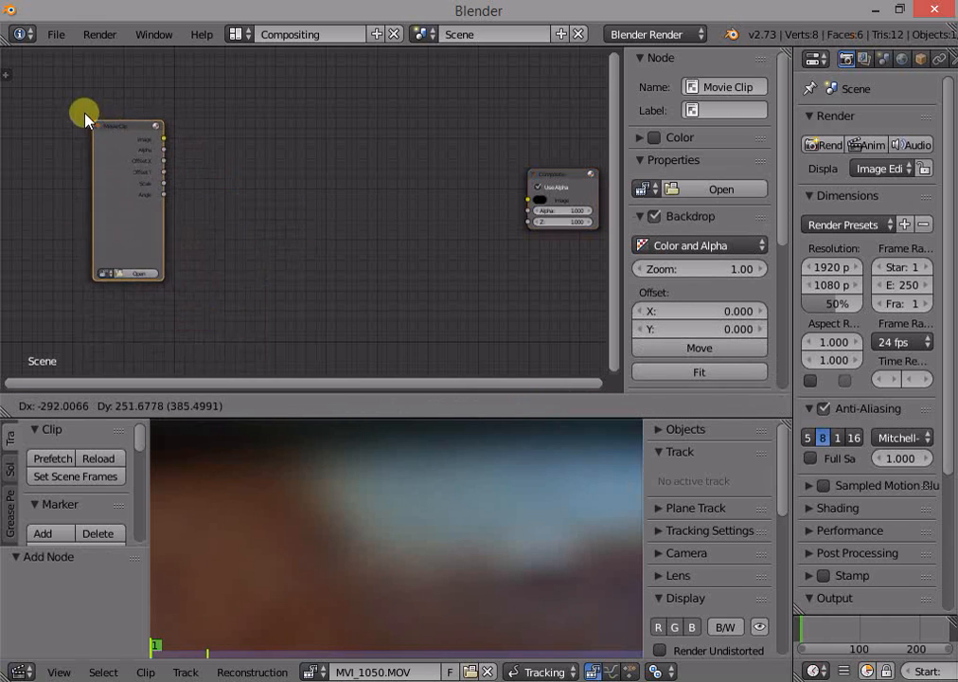
left_click(73, 104)
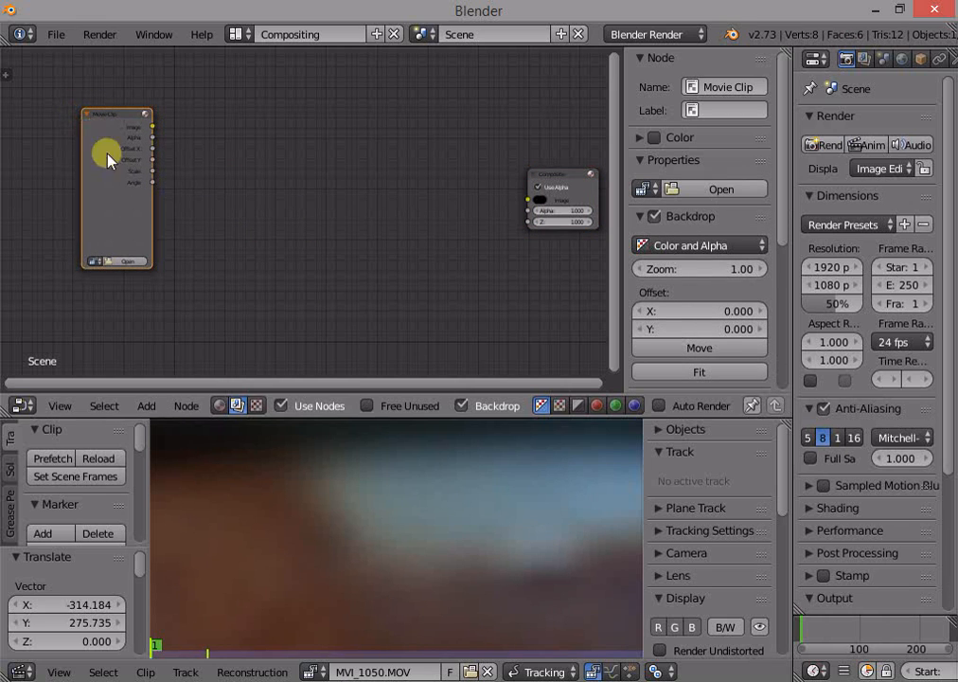
left_click(92, 262)
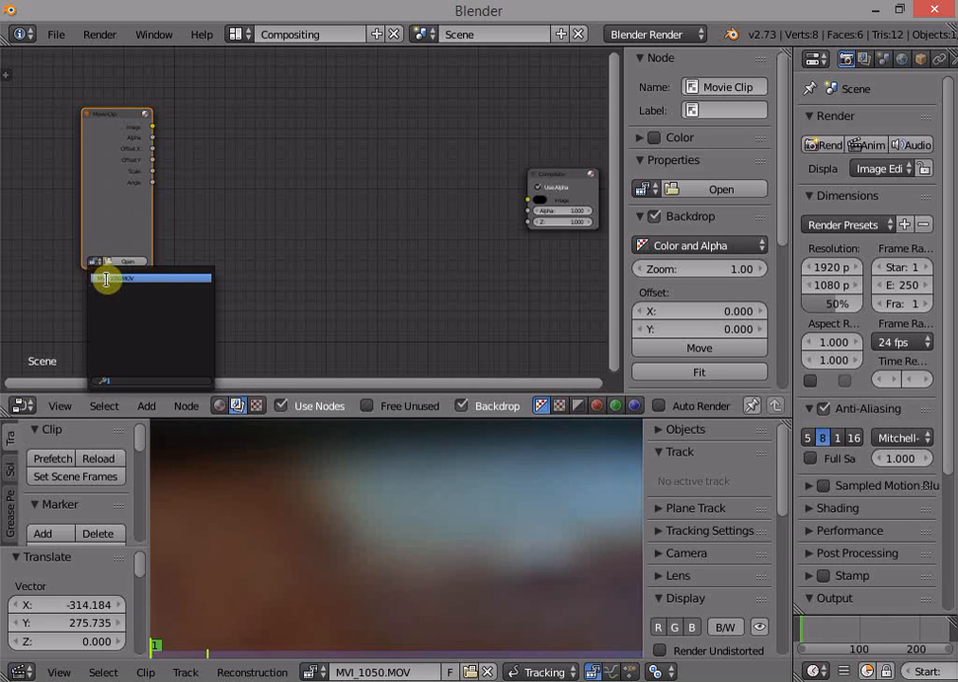
left_click(107, 279)
Step: Duplicate the Movie Clip node directly below the original and shift the Composite node farther right and up
scroll(107, 278, "down", 2)
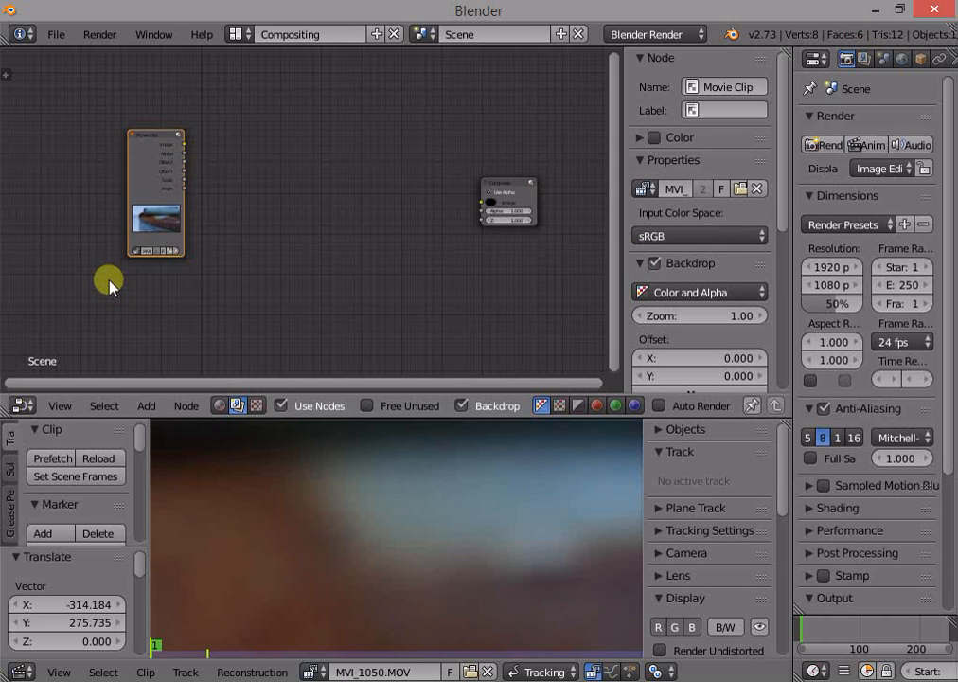
key("shift+d")
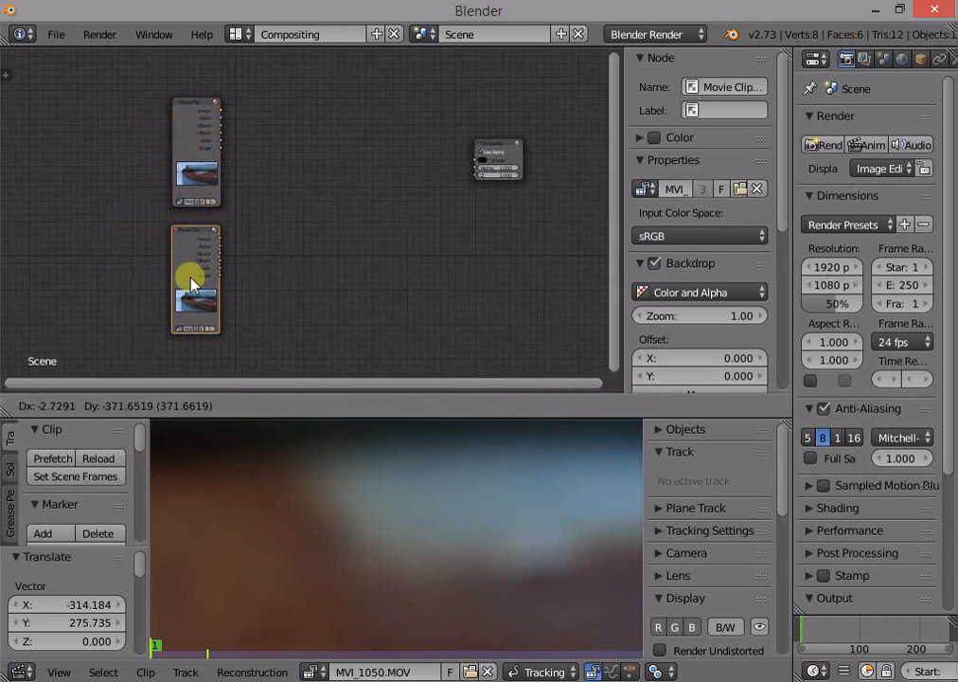
left_click(194, 272)
middle_click_drag(265, 276, 214, 268)
left_click_drag(430, 163, 488, 125)
scroll(357, 198, "down", 3)
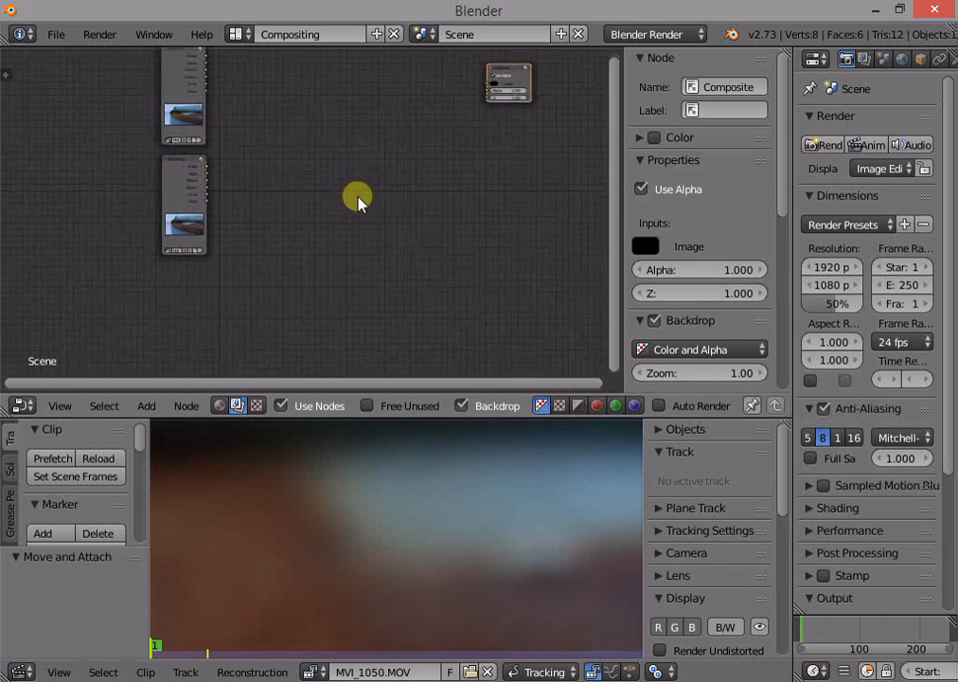
Step: Fit the whole clip in the Movie Clip Editor's view and set the current frame to 126
scroll(349, 511, "down", 4)
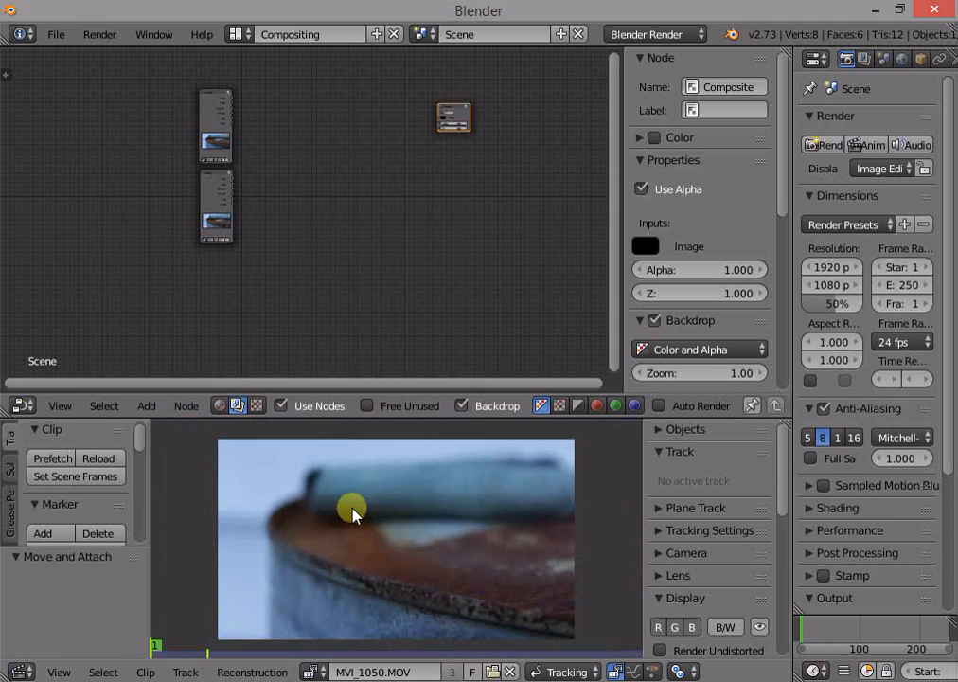
middle_click_drag(374, 505, 352, 498)
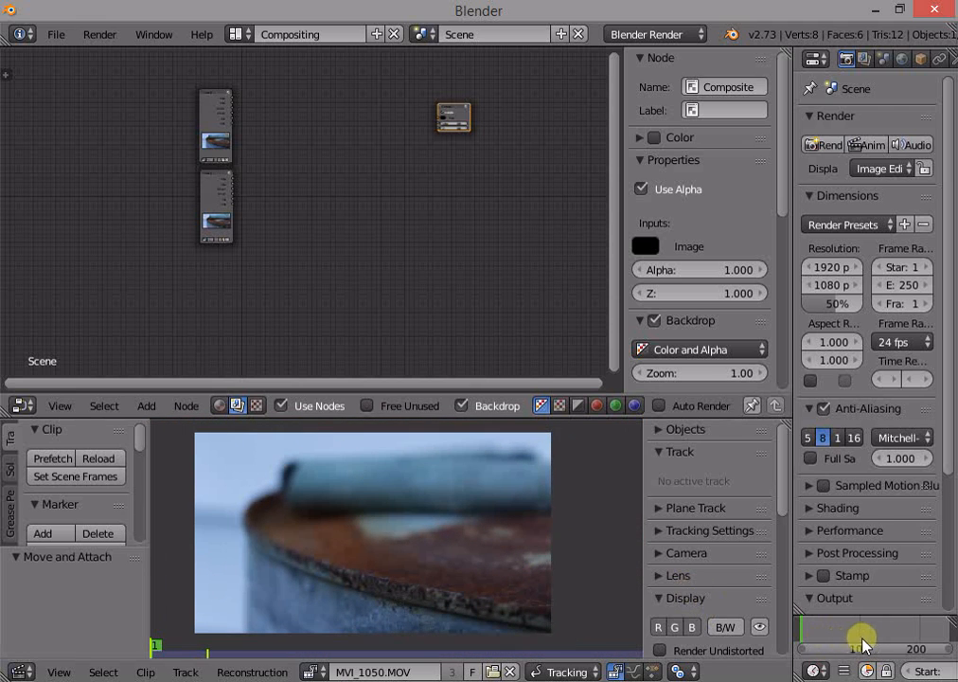
left_click(813, 629)
left_click_drag(820, 632, 877, 633)
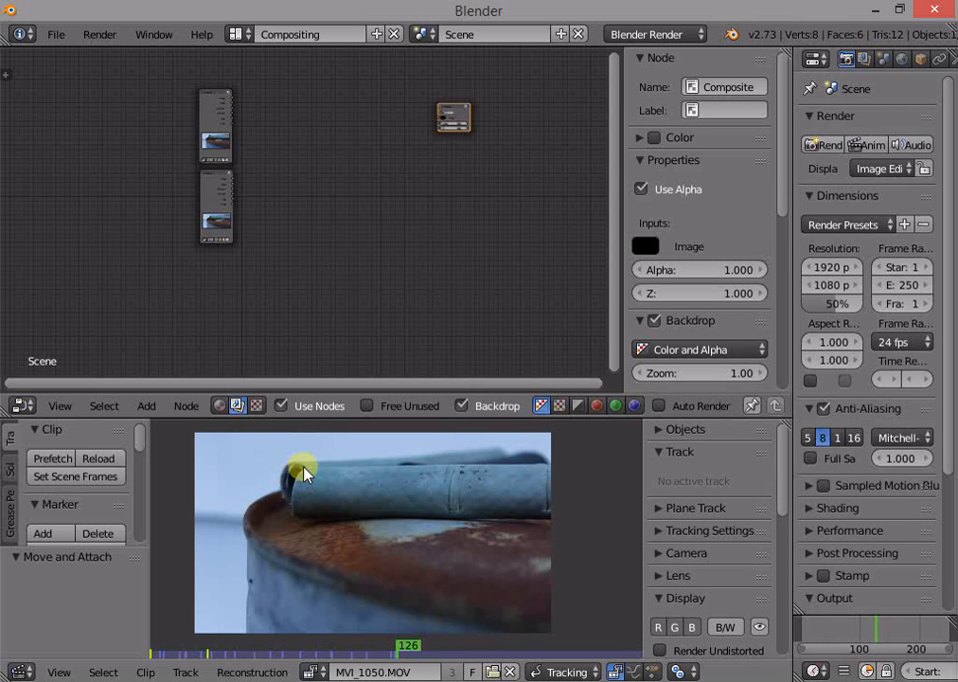
Step: Switch the Movie Clip Editor to Mask mode with the pipe's open end in close-up and create a mask named "pipe"
scroll(299, 514, "up", 3)
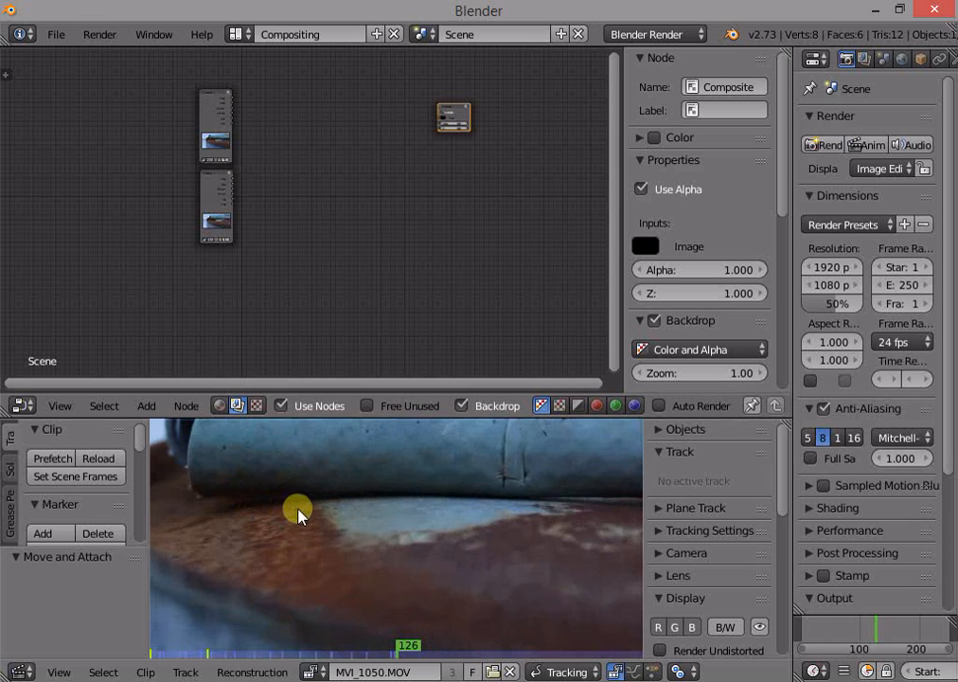
middle_click_drag(299, 513, 491, 562)
scroll(491, 563, "up", 2)
middle_click_drag(460, 502, 468, 562)
scroll(469, 563, "up", 1)
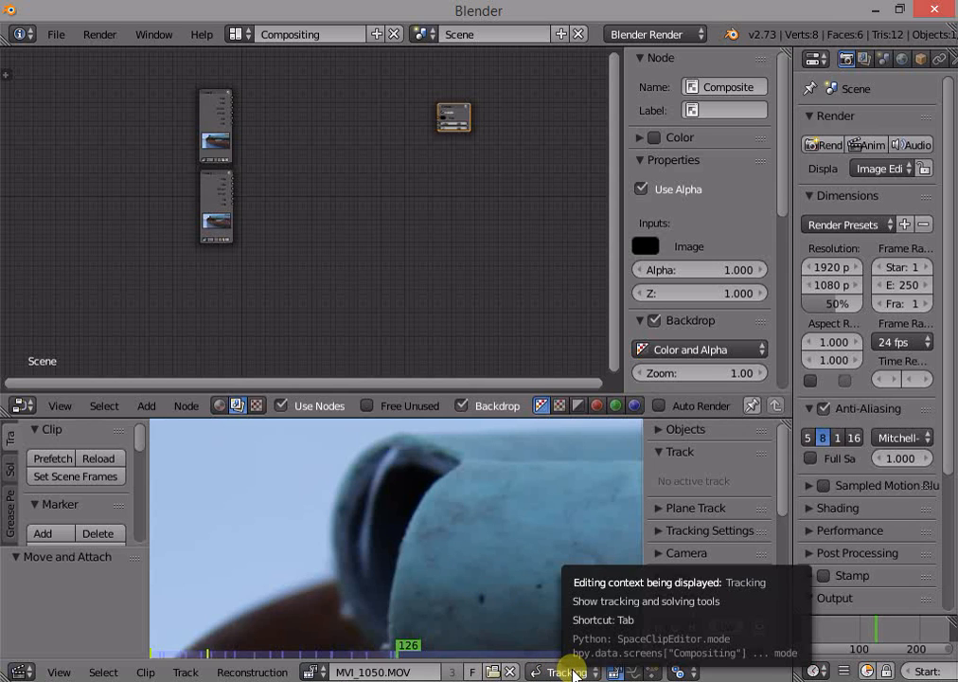
left_click(568, 672)
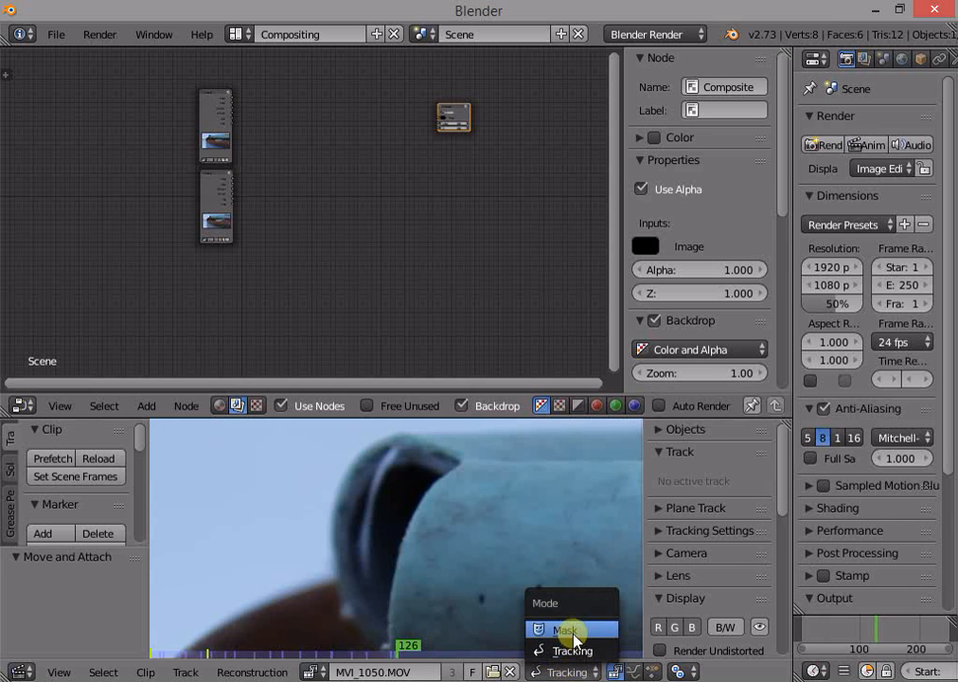
left_click(573, 630)
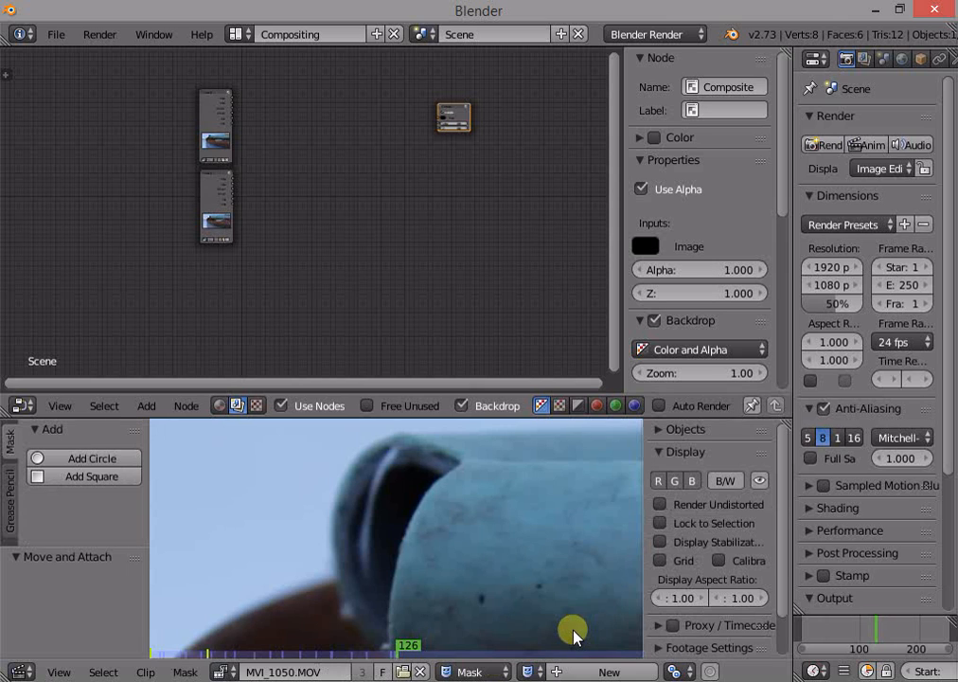
left_click(573, 672)
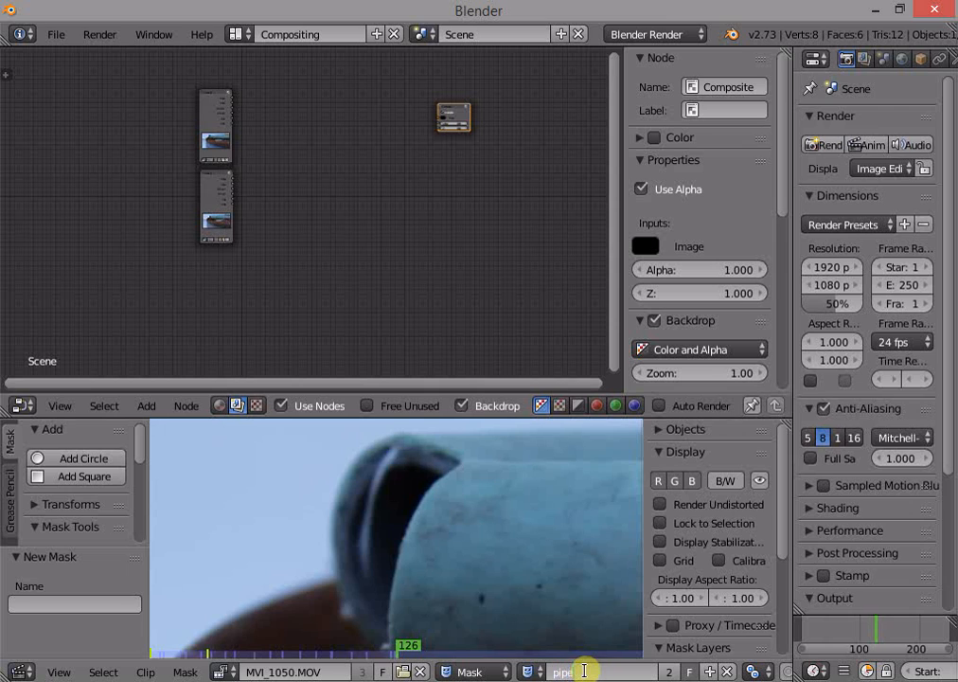
type("pipe")
key("Return")
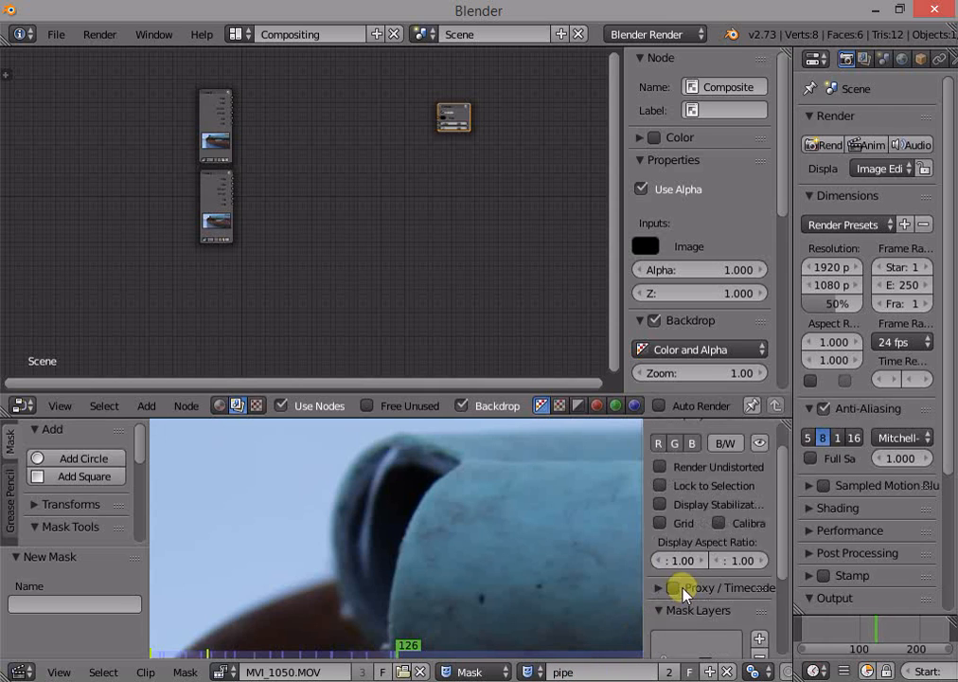
Step: Add a mask layer to the pipe mask and trace the pipe's dark crescent-shaped opening with a closed spline
scroll(680, 585, "down", 5)
left_click(760, 529)
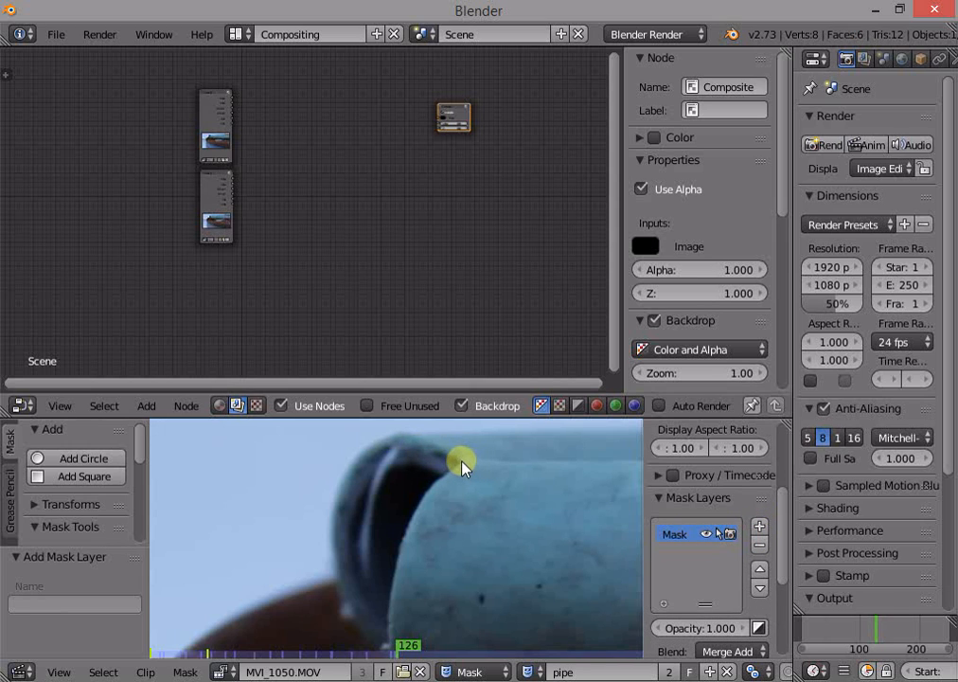
left_click(462, 464, "ctrl")
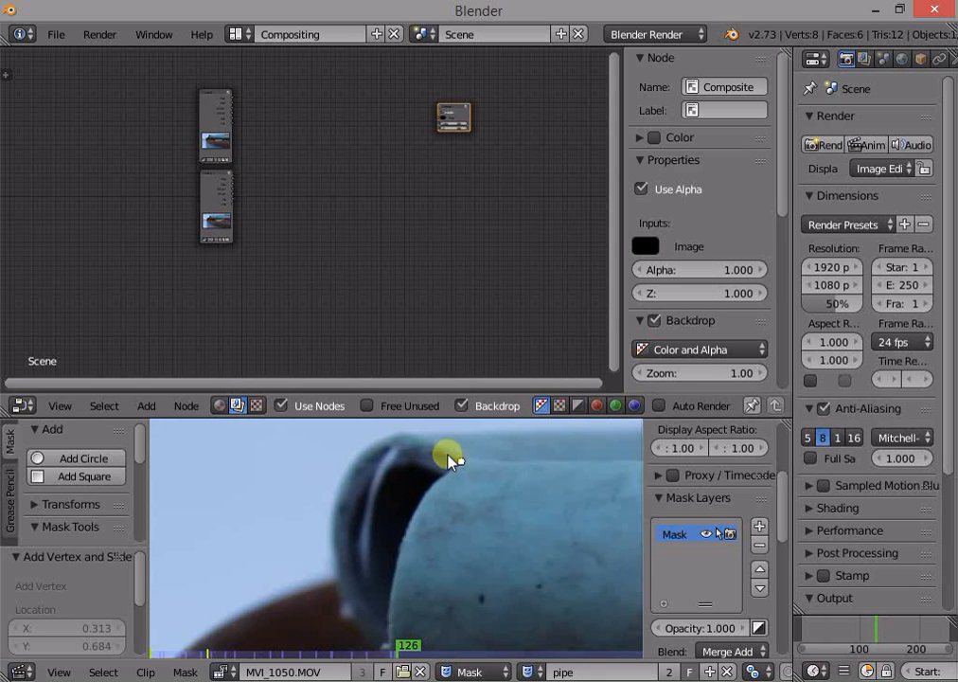
left_click(448, 455, "ctrl")
left_click(413, 452, "ctrl")
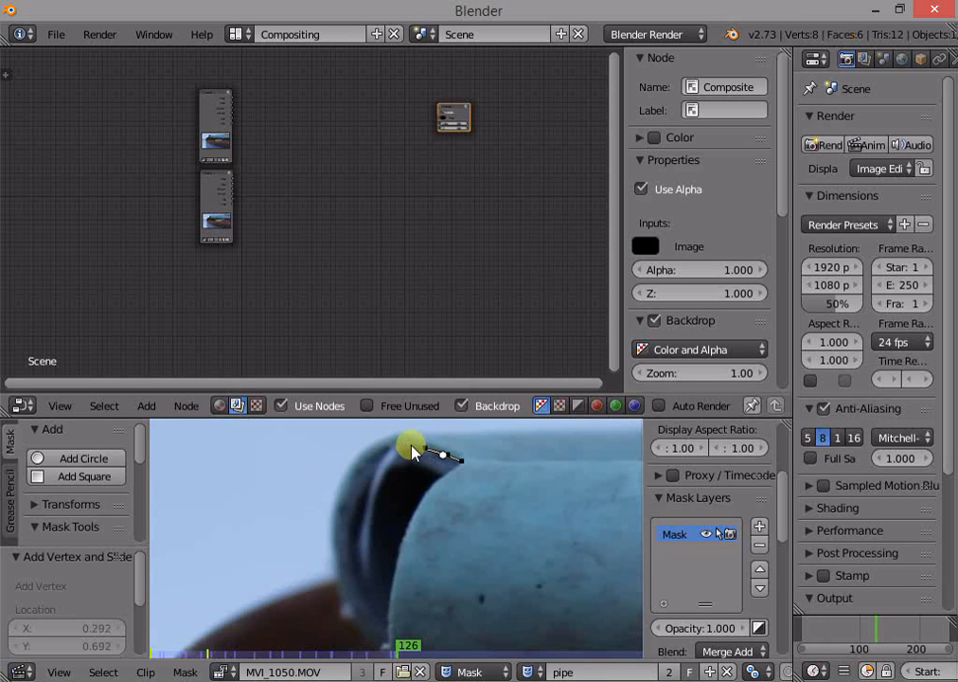
left_click_drag(410, 451, 358, 608)
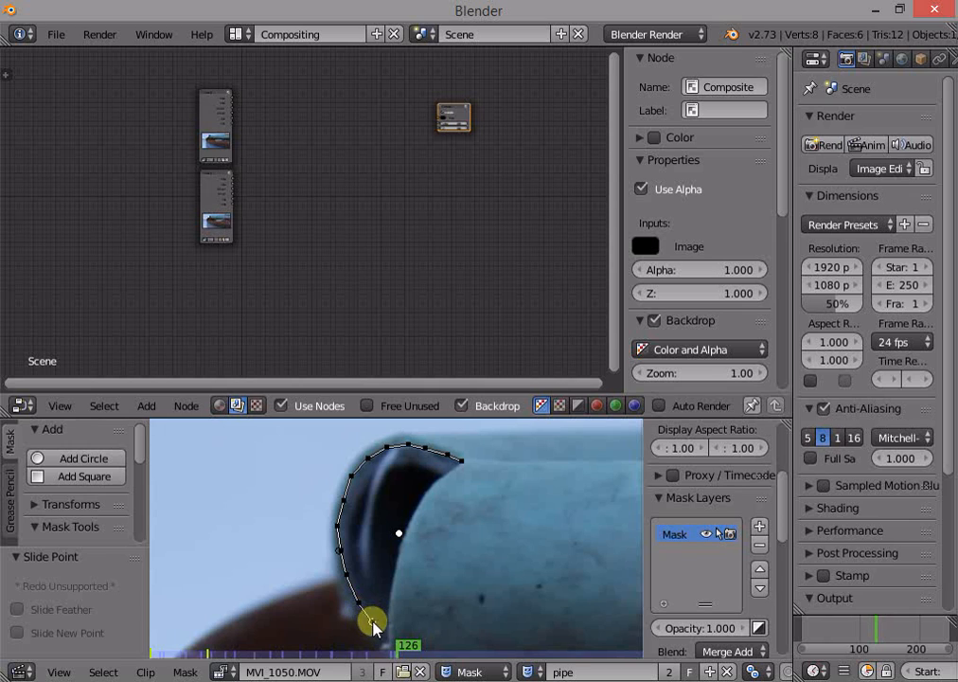
left_click(374, 625, "ctrl")
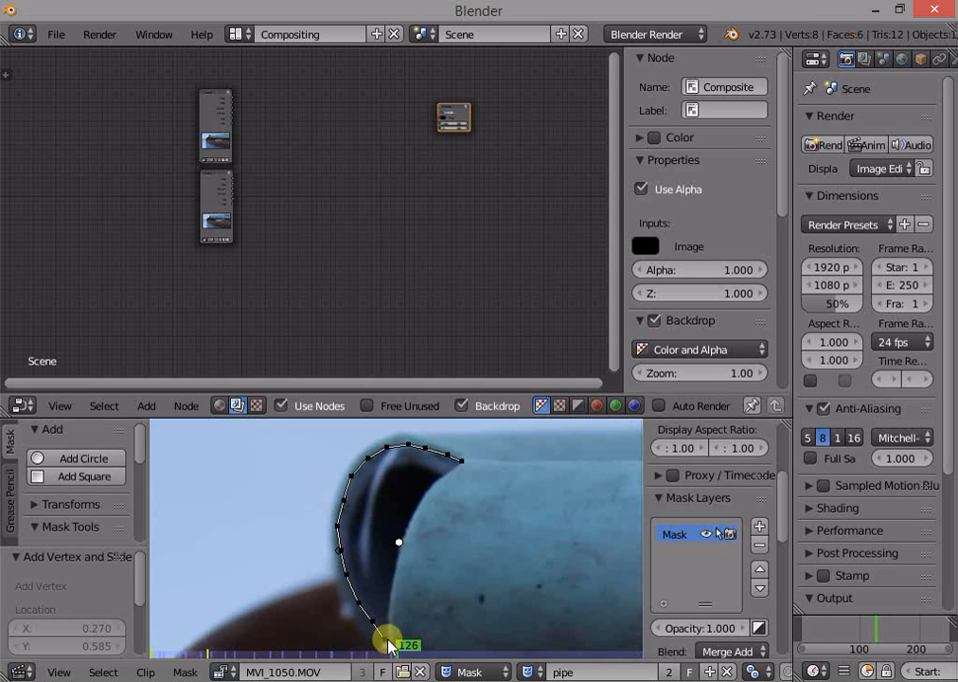
left_click(389, 641, "ctrl")
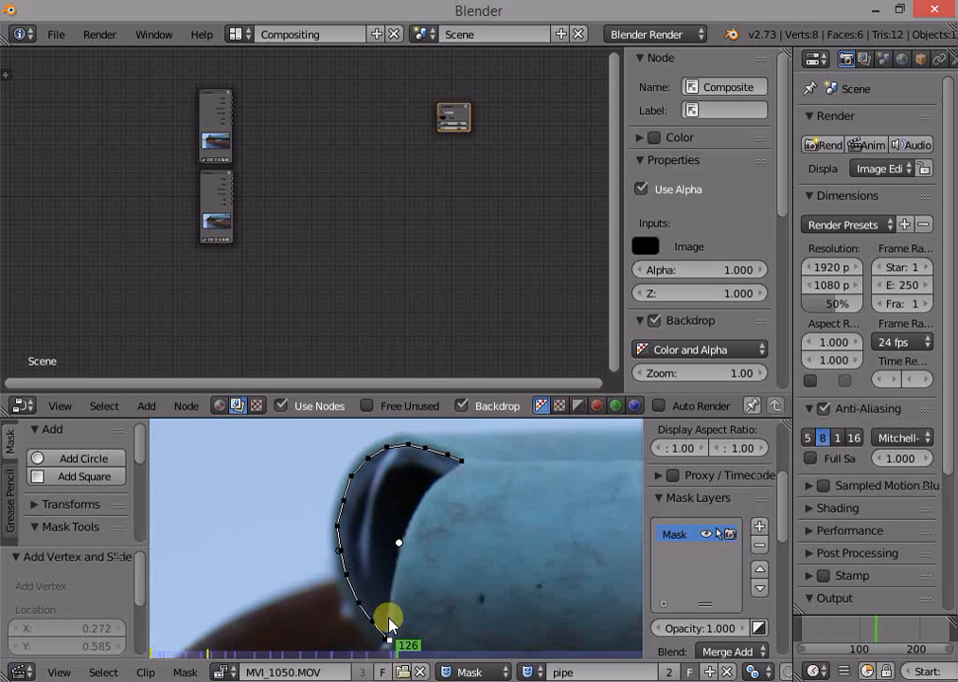
mouse_move(389, 639)
left_mouse_down()
mouse_move(376, 631)
mouse_move(388, 643)
mouse_move(394, 635)
mouse_move(387, 605)
mouse_move(409, 521)
mouse_move(459, 457)
mouse_move(450, 484)
mouse_move(459, 461)
mouse_move(446, 477)
left_mouse_up()
left_click(397, 639, "ctrl")
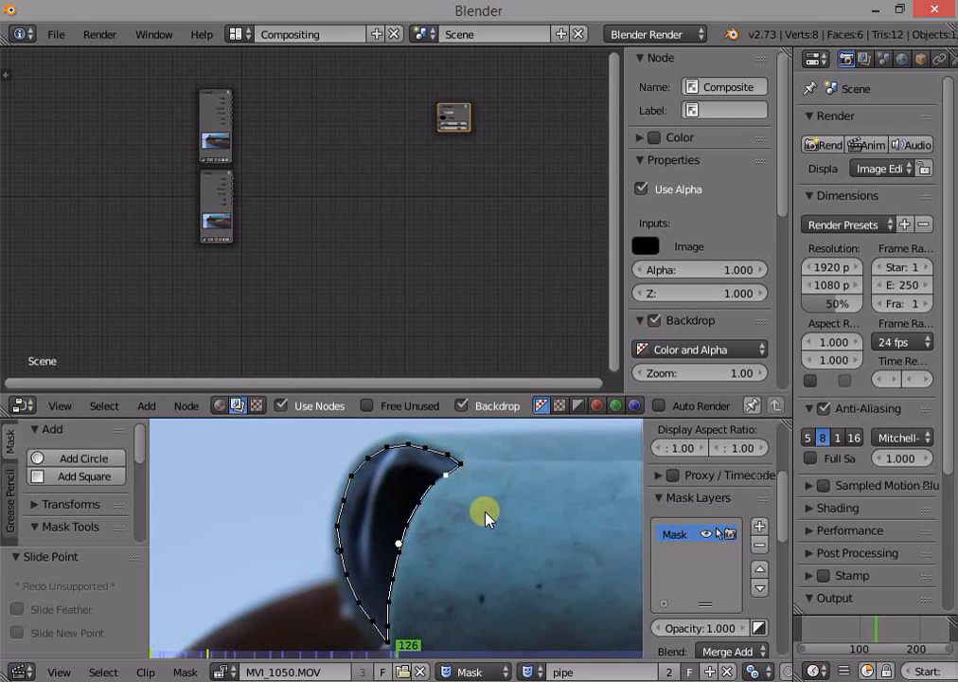
key("alt+c")
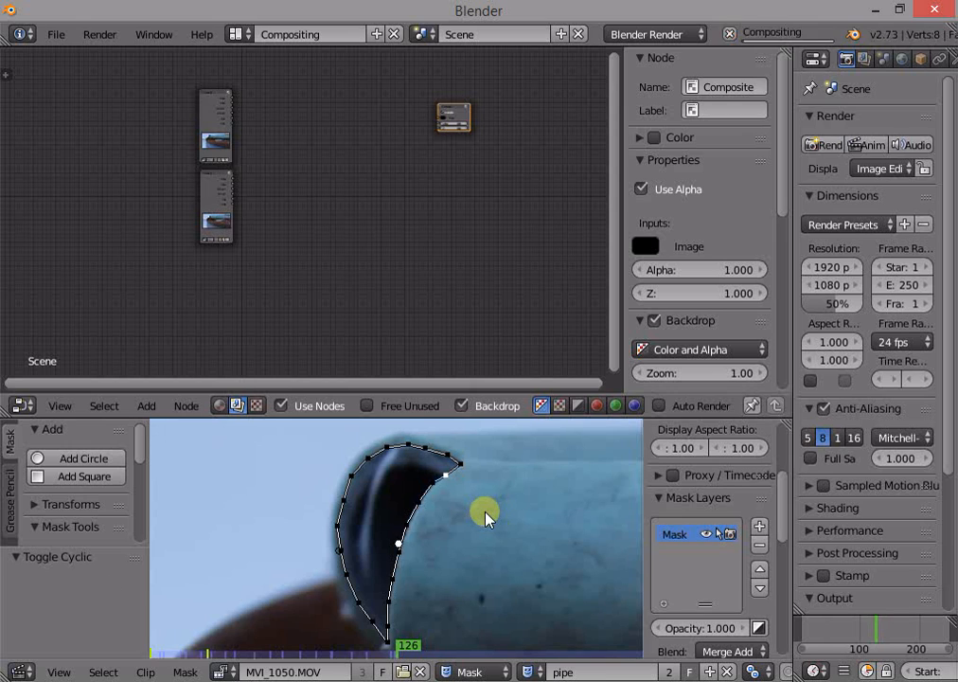
Step: Select all points of the mask spline and move them onto the pipe's body, about 0.142 in X and -0.010 in Y
scroll(478, 544, "down", 2)
scroll(429, 519, "down", 3)
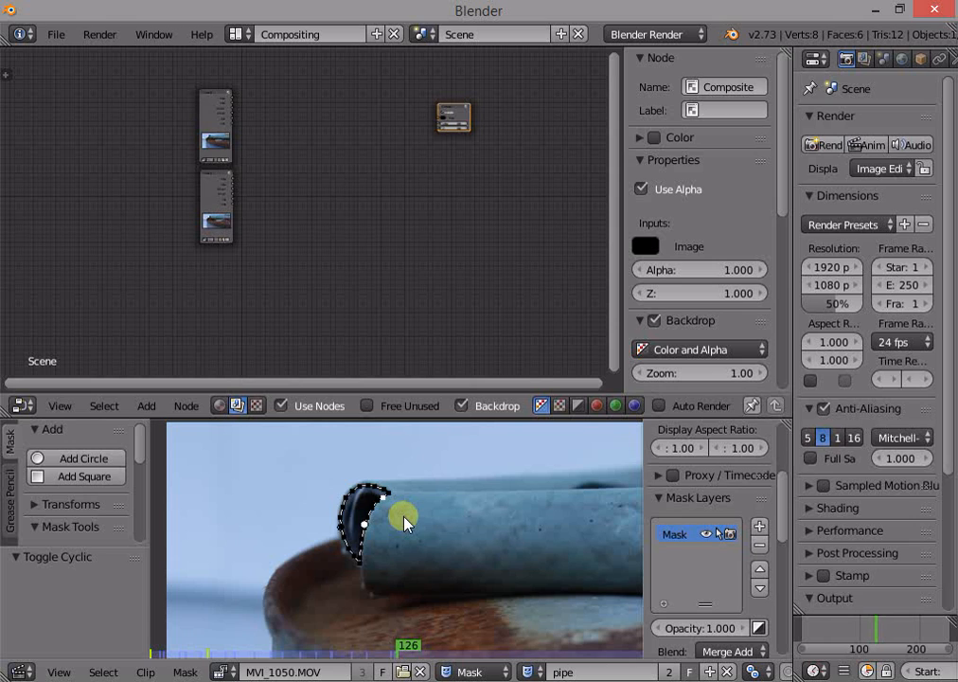
key("a")
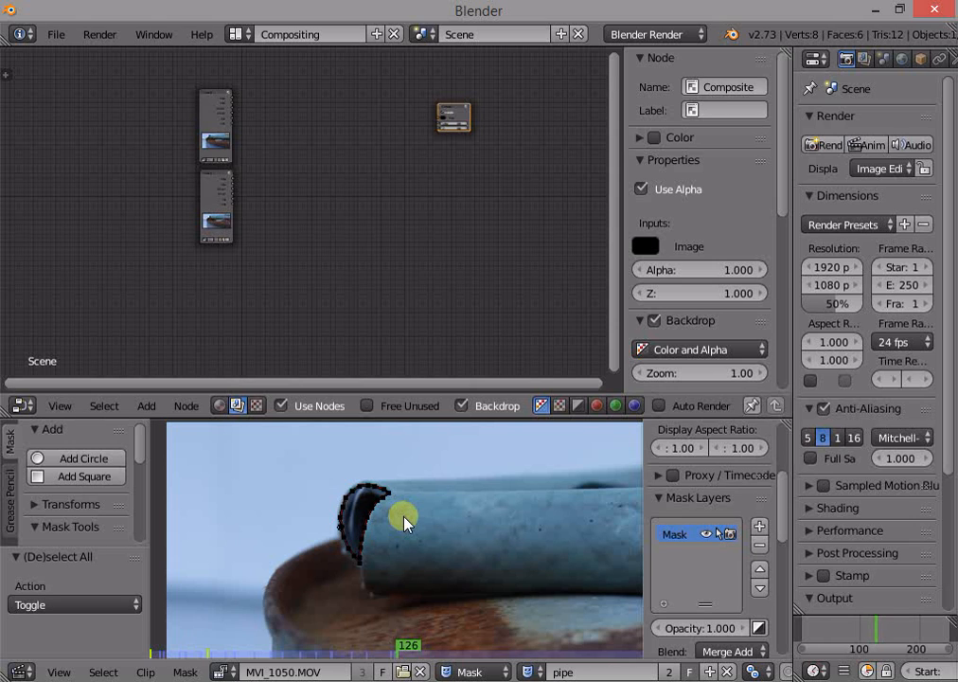
key("a")
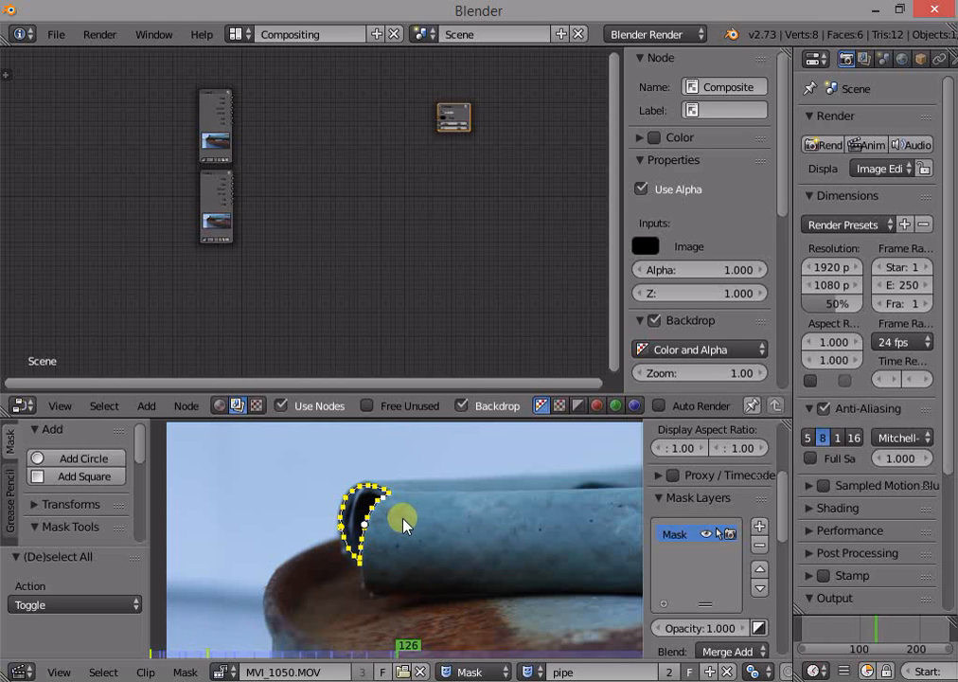
key("g")
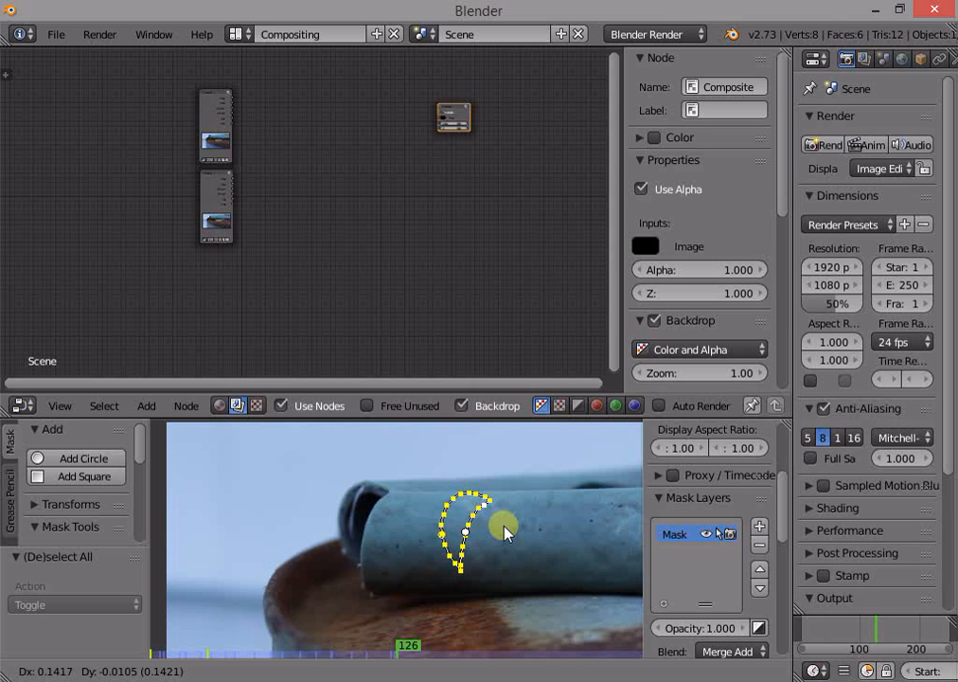
left_click(505, 533)
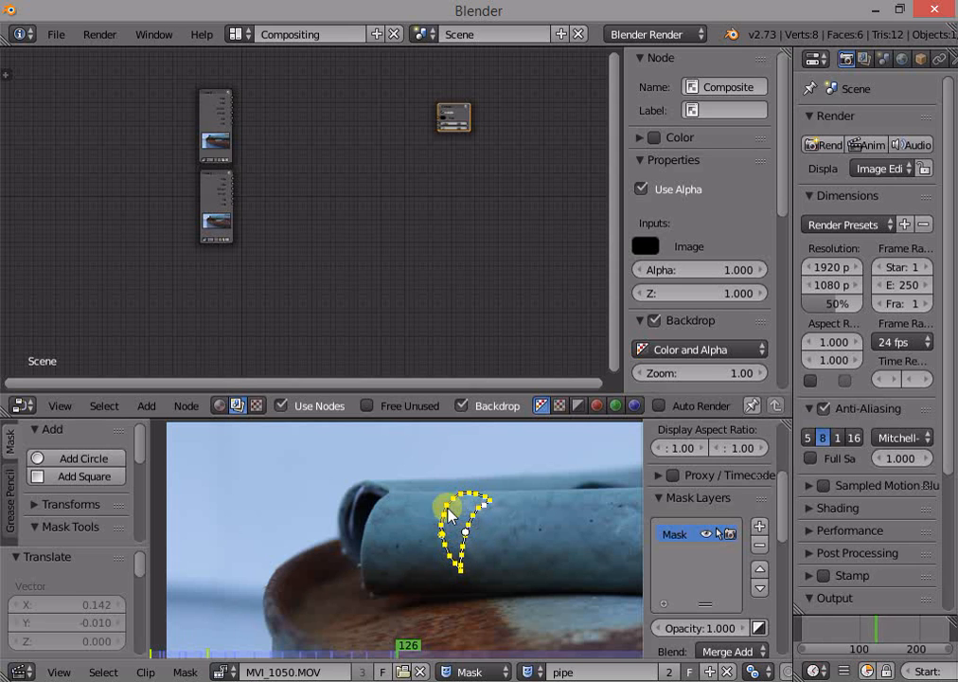
Step: Add a Mask input node to the compositing tree just below the second Movie Clip node
middle_click_drag(315, 280, 339, 275)
scroll(373, 370, "up", 2)
scroll(374, 369, "up", 2)
scroll(337, 298, "down", 2)
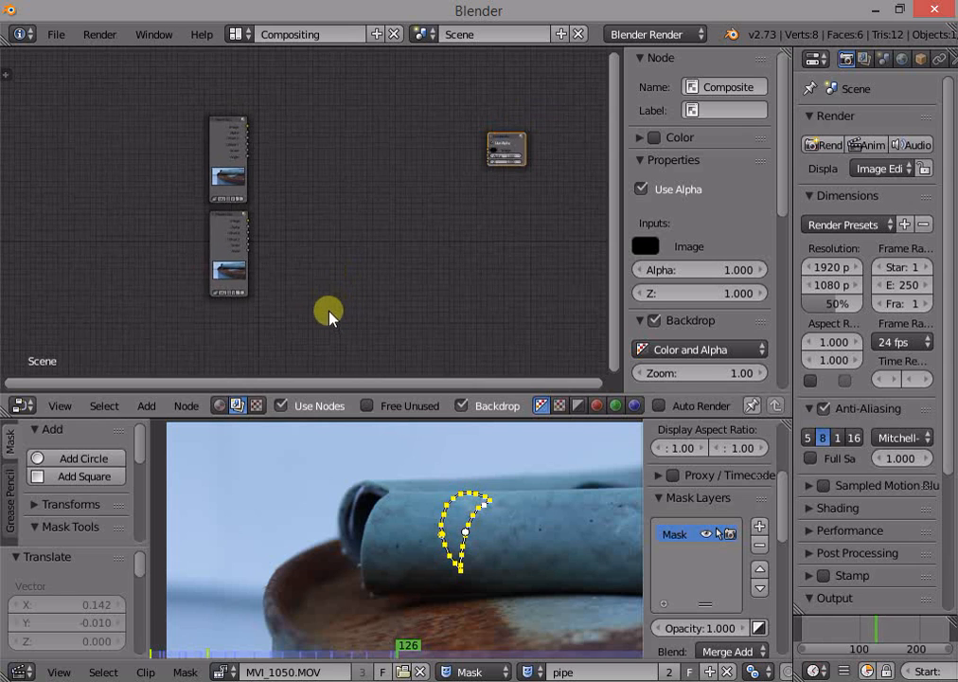
middle_click_drag(253, 303, 244, 223)
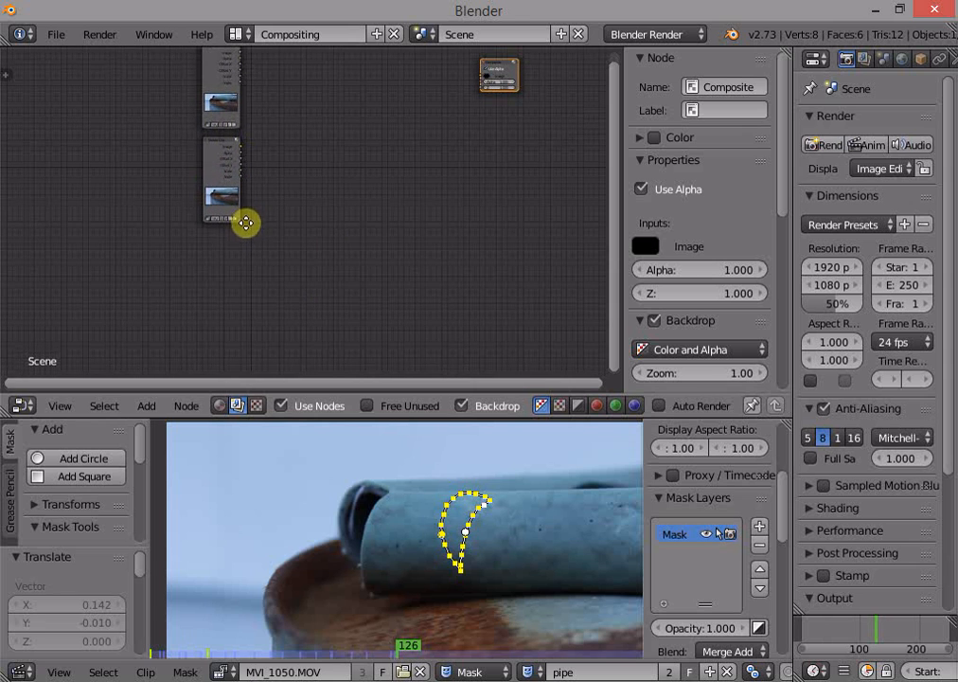
key("shift+a")
mouse_move(215, 244)
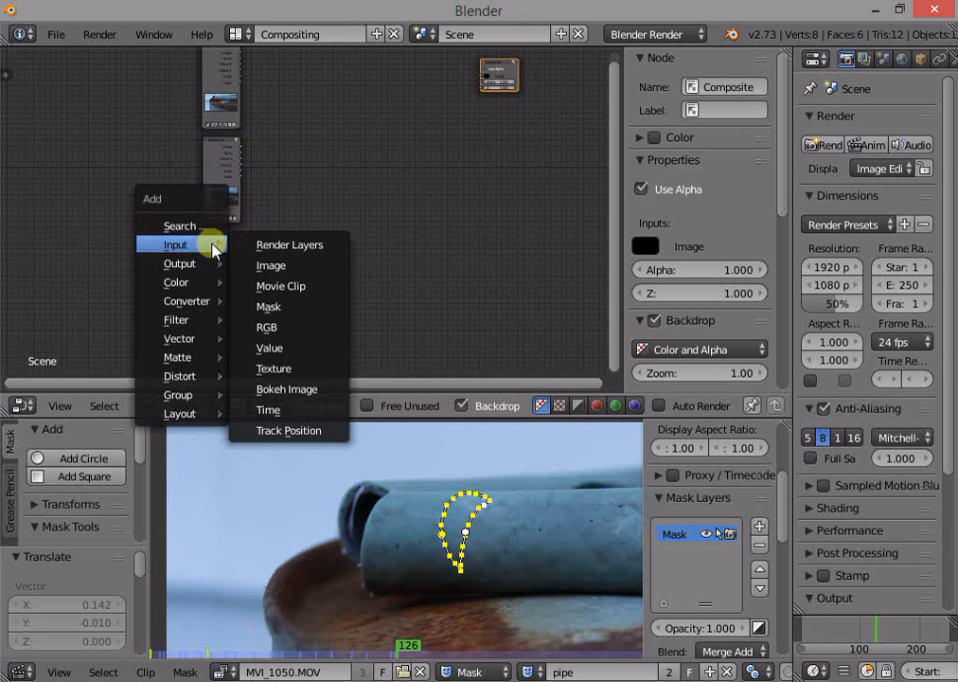
left_click(275, 306)
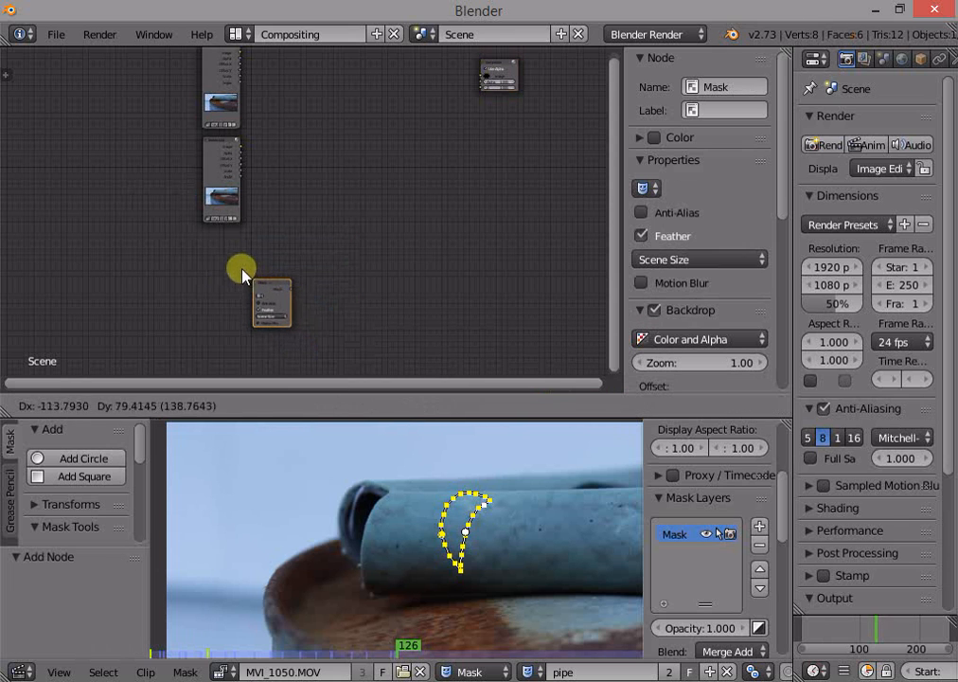
left_click(209, 246)
Step: Assign the "pipe" mask to the Mask node
scroll(200, 286, "up", 1)
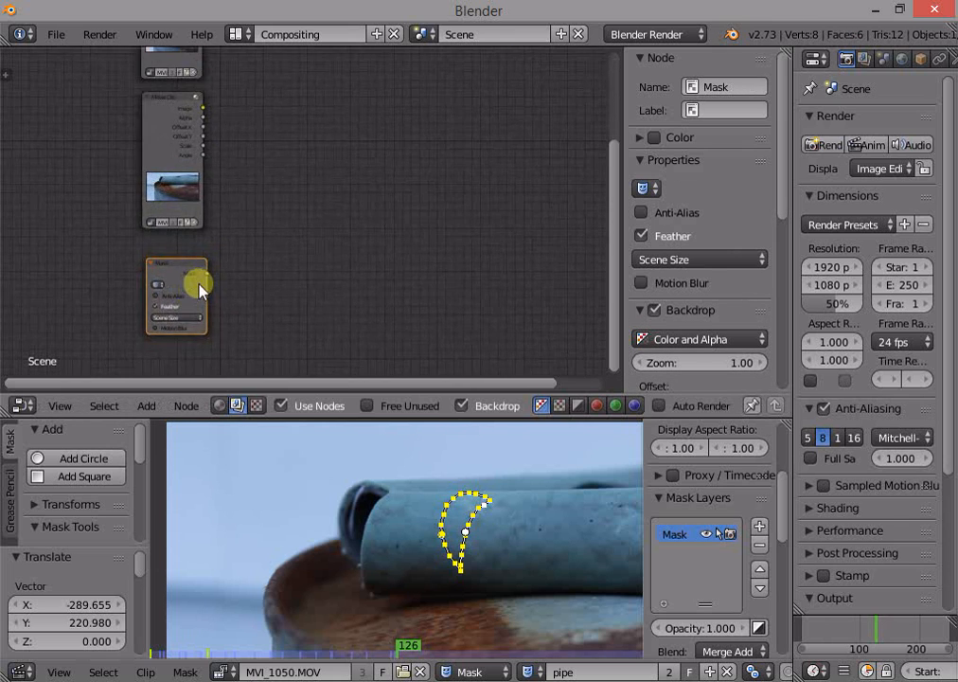
middle_click_drag(200, 286, 256, 261)
scroll(256, 260, "up", 3)
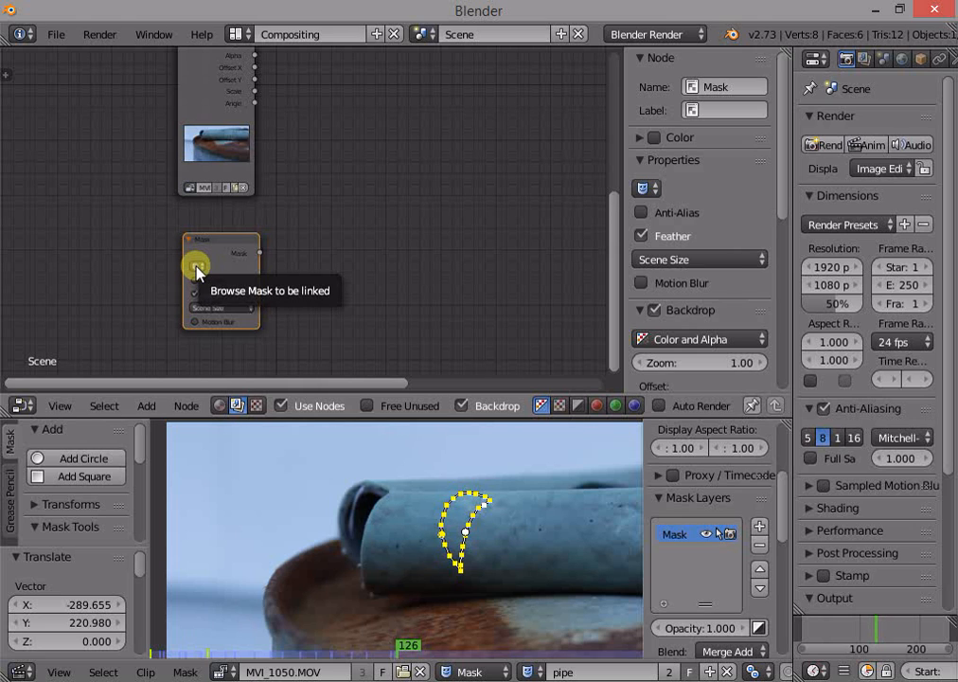
left_click(197, 270)
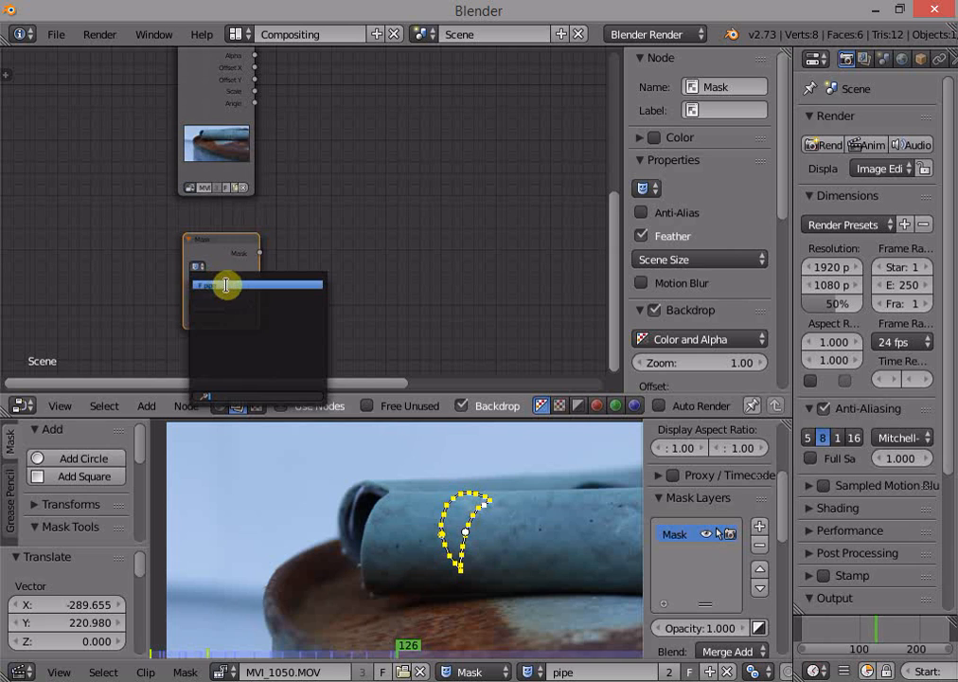
left_click(227, 285)
Step: Add an Alpha Over node between the Movie Clip nodes and the Composite node
scroll(316, 261, "down", 2)
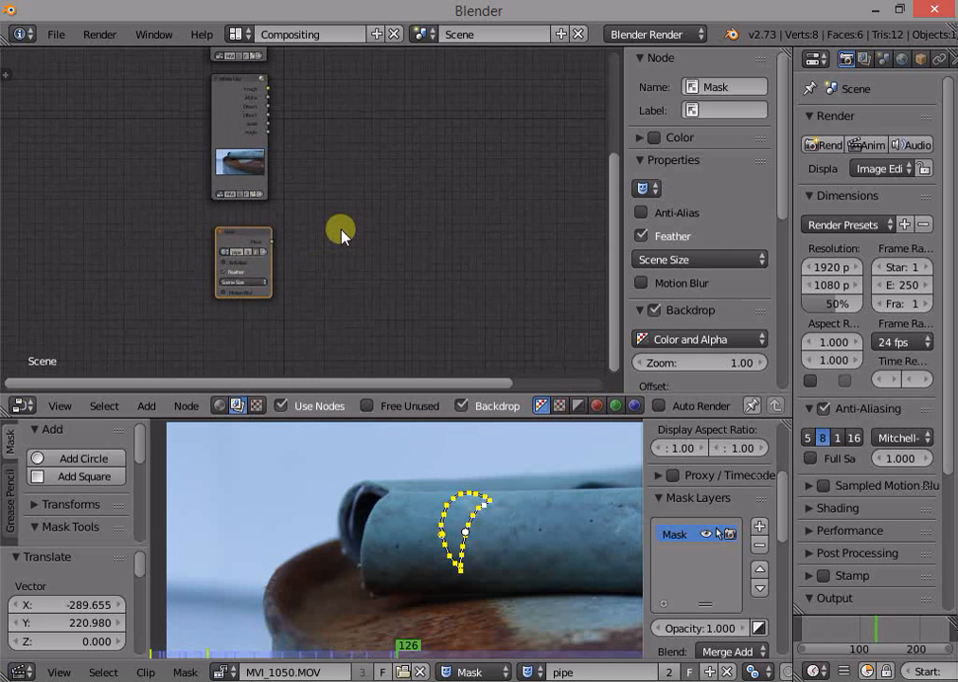
middle_click_drag(343, 231, 284, 292)
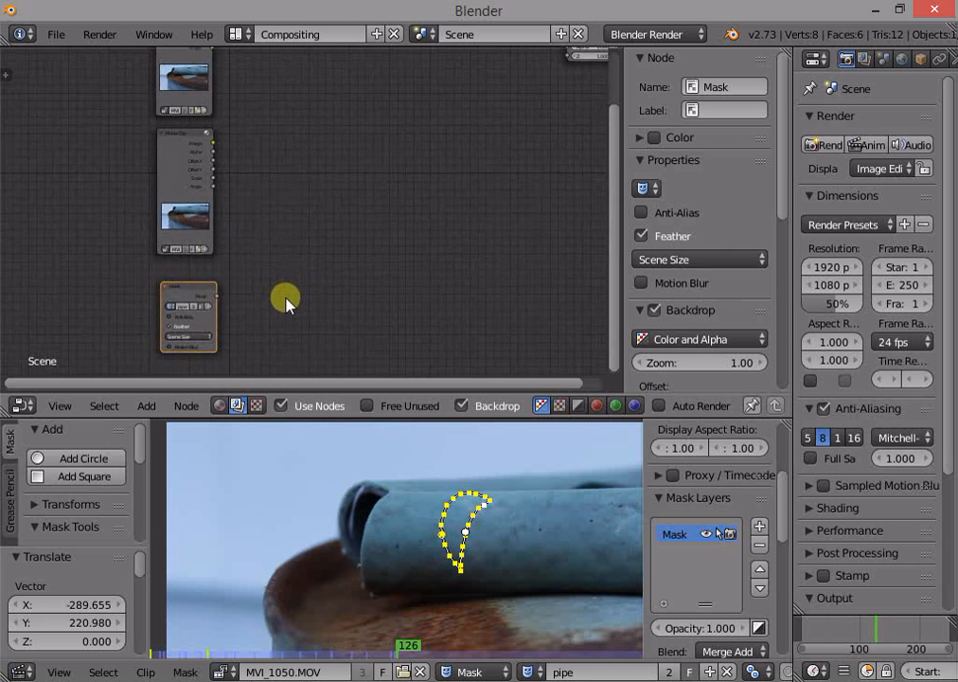
scroll(294, 291, "down", 3)
middle_click_drag(307, 218, 275, 255)
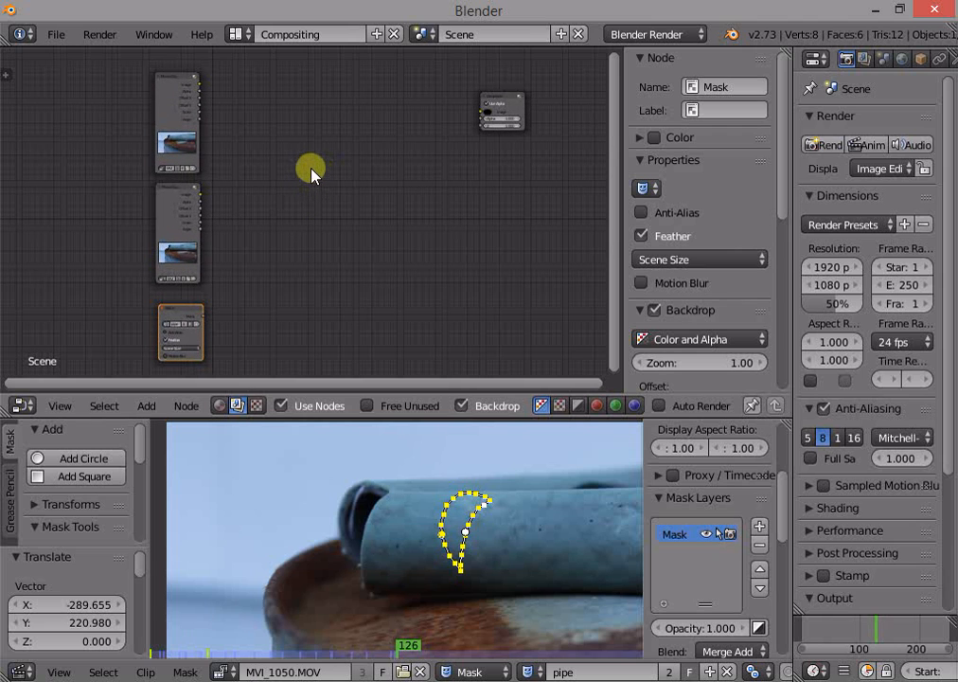
key("shift+a")
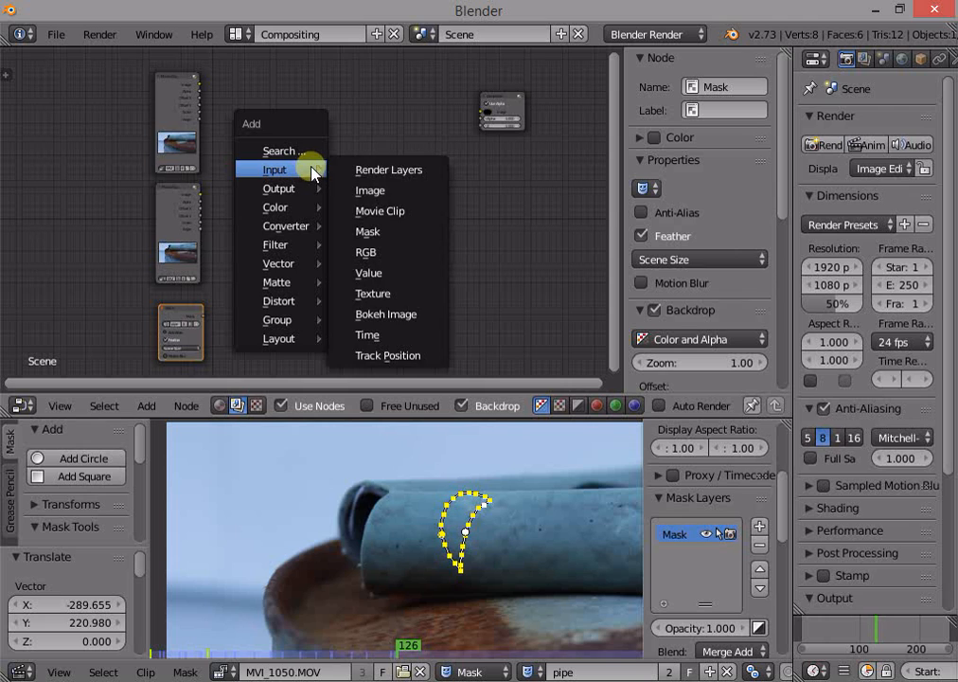
mouse_move(301, 212)
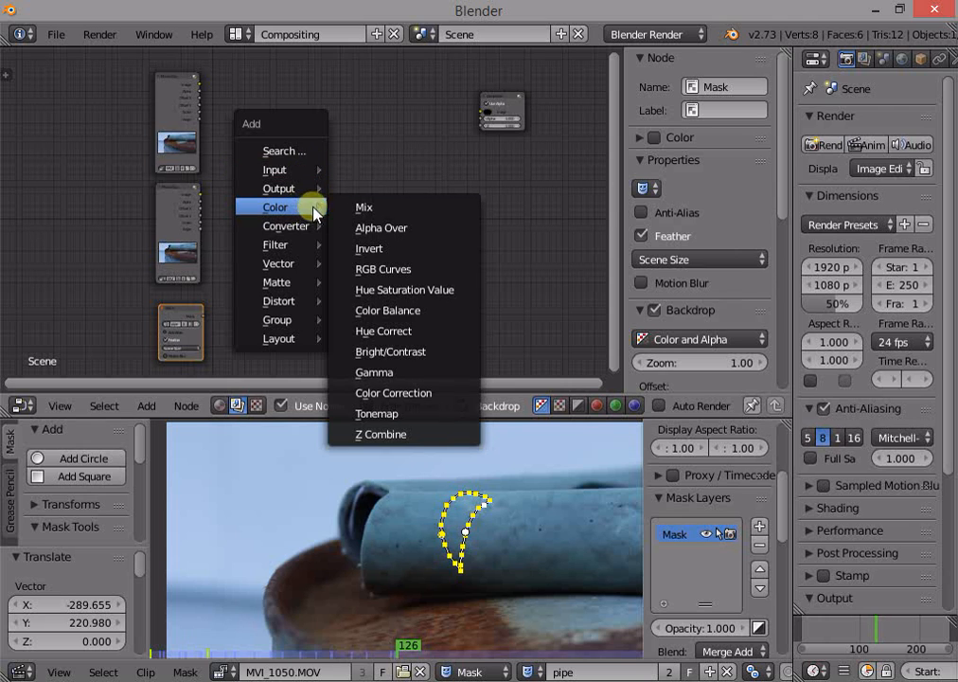
left_click(399, 228)
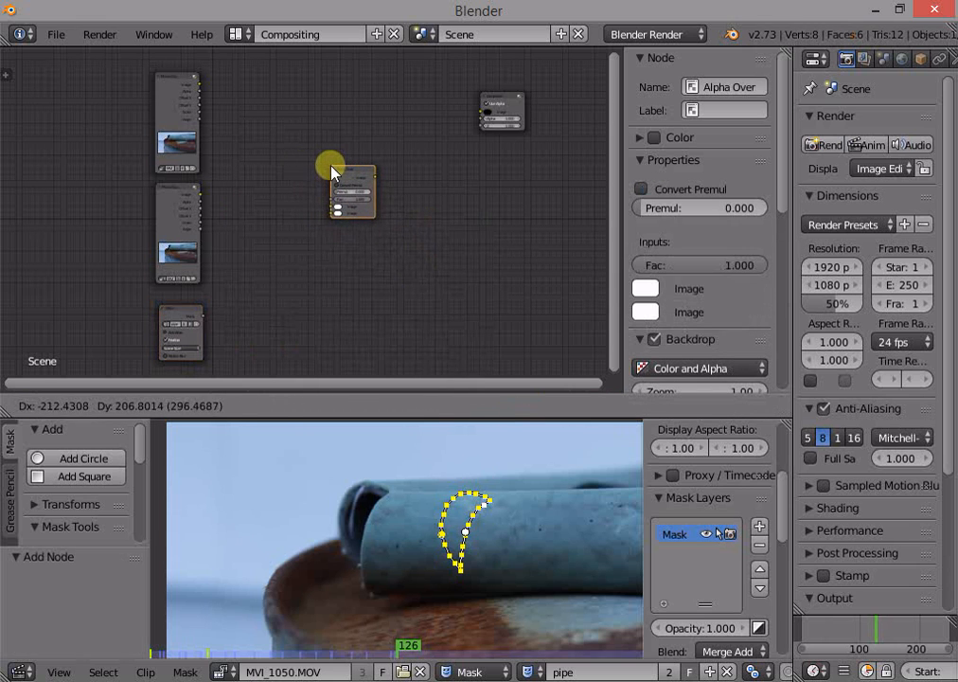
left_click(332, 164)
Step: Move the Mask node up close beneath the second Movie Clip node and nudge that clip node slightly up
left_click_drag(172, 306, 166, 294)
scroll(278, 273, "up", 2)
middle_click_drag(279, 273, 289, 202)
scroll(289, 203, "down", 3)
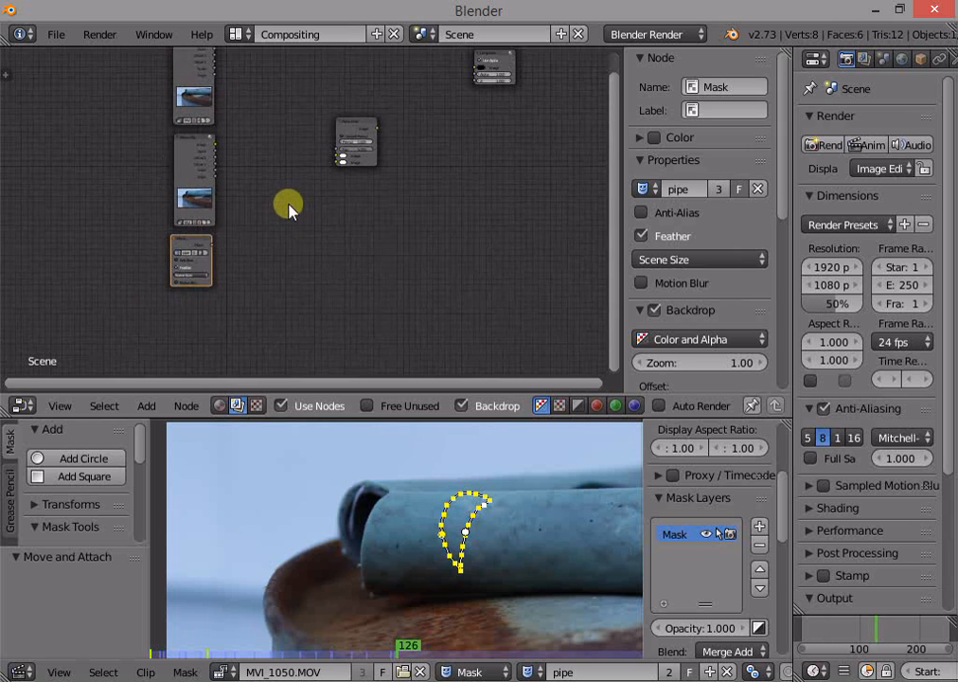
left_click_drag(196, 150, 198, 153)
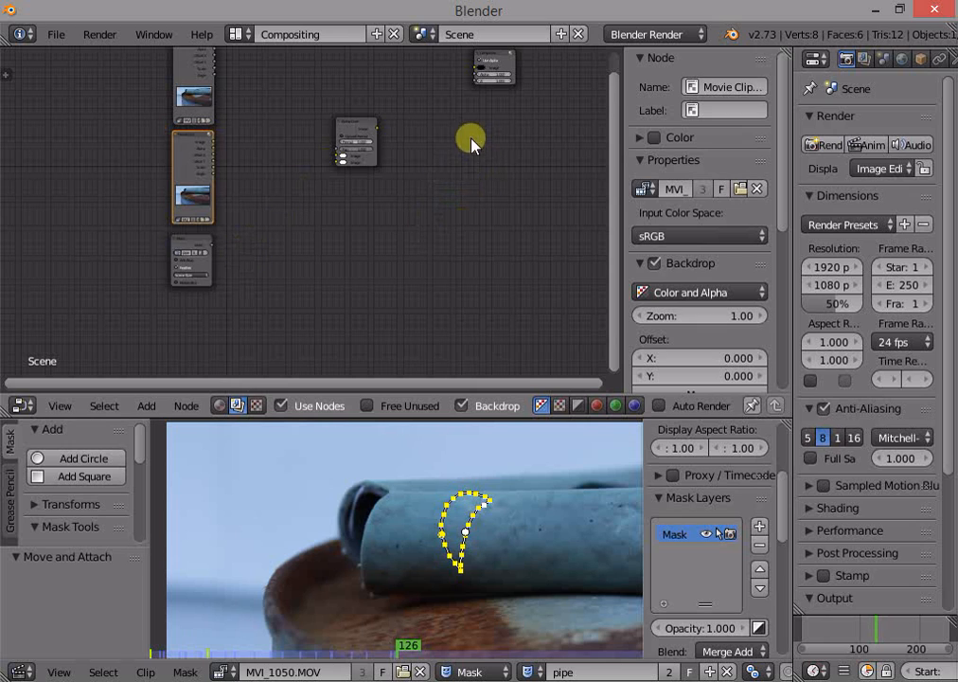
Step: Deselect all nodes and add a Keying matte node just to the right of the Mask node
key("a")
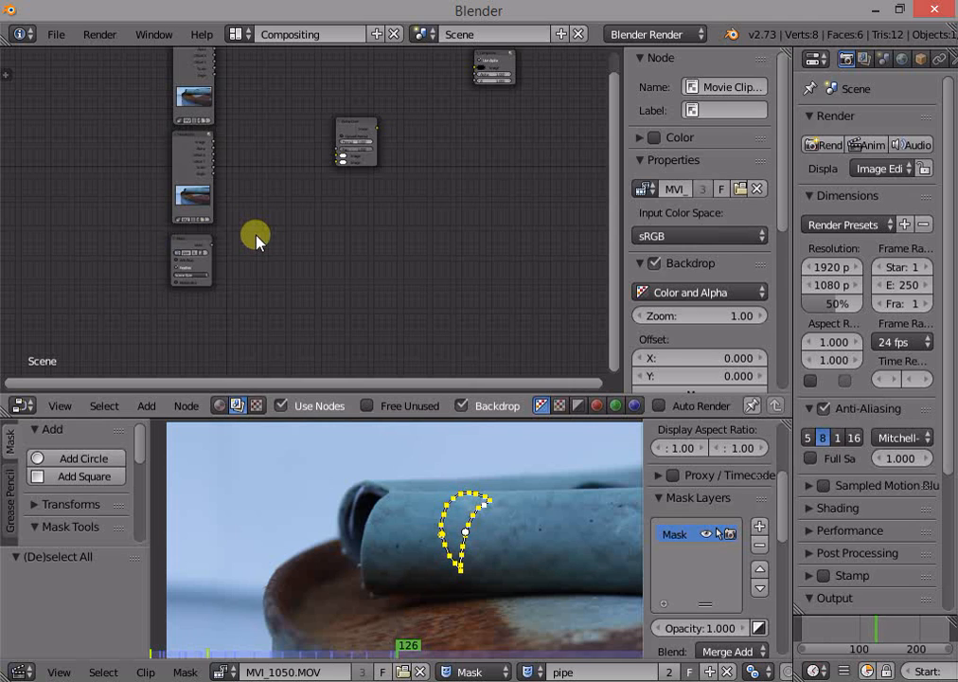
key("shift+a")
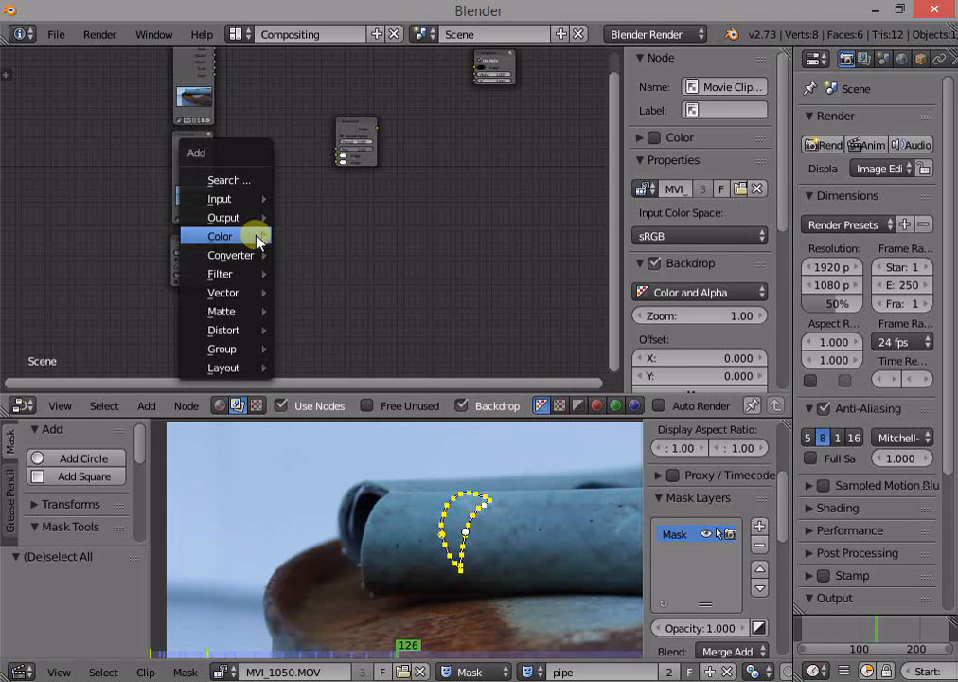
mouse_move(238, 322)
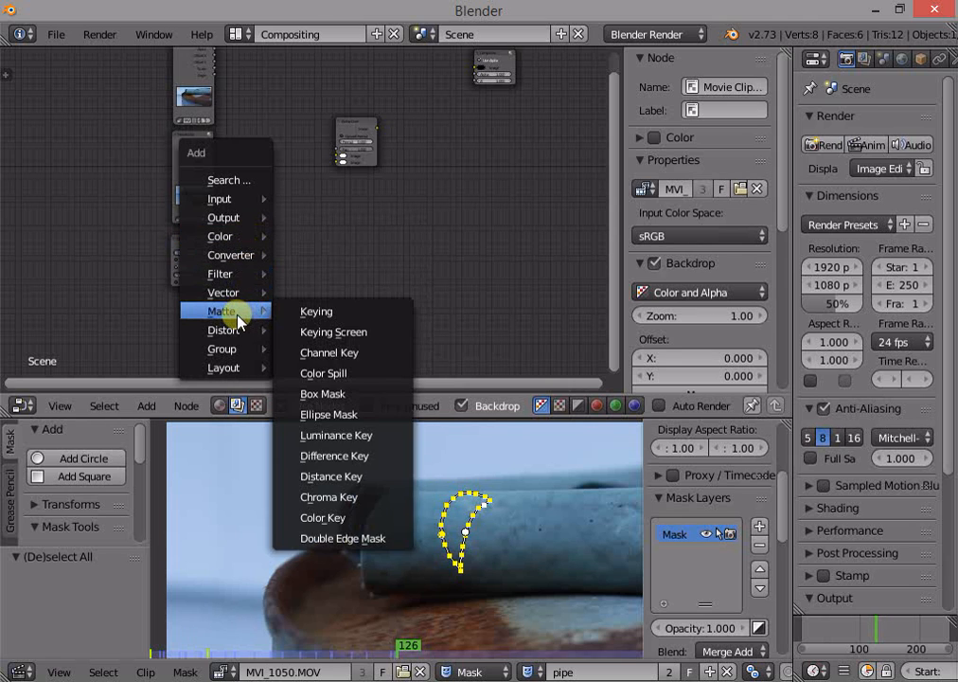
left_click(328, 321)
left_click(261, 207)
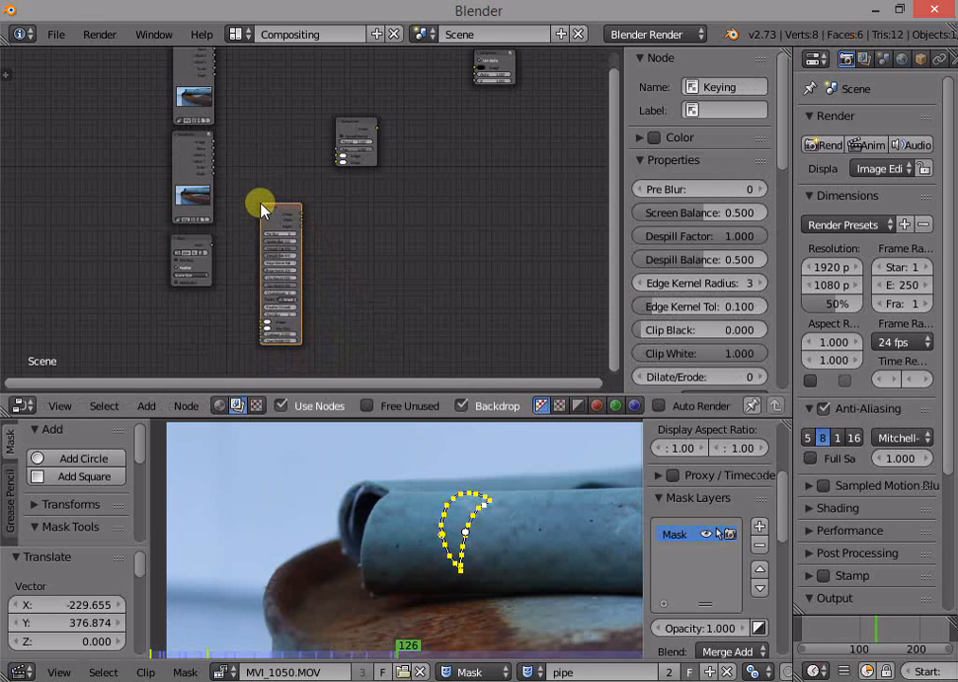
Step: Set both the Image and Key Color swatches of the Keying node to black
scroll(331, 246, "up", 2)
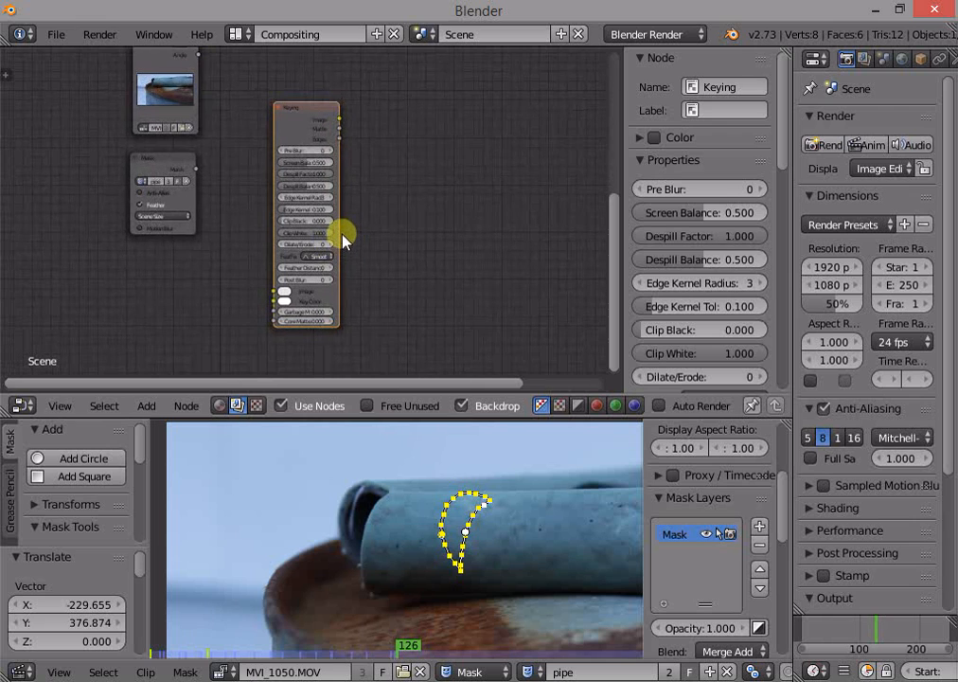
left_click(286, 297)
left_click_drag(362, 221, 359, 260)
left_click(282, 300)
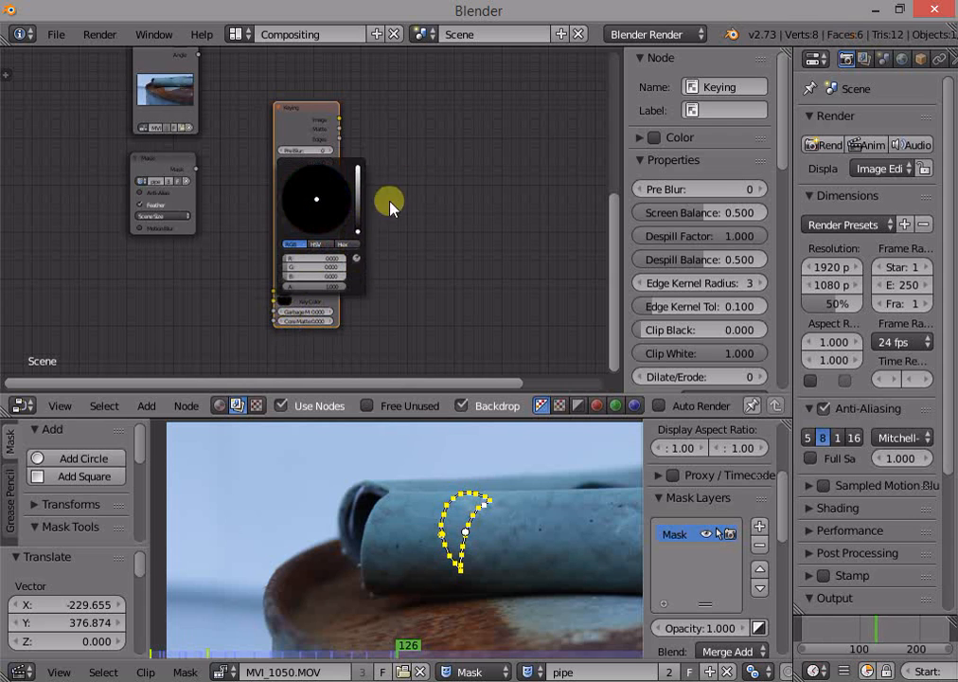
scroll(398, 199, "down", 3)
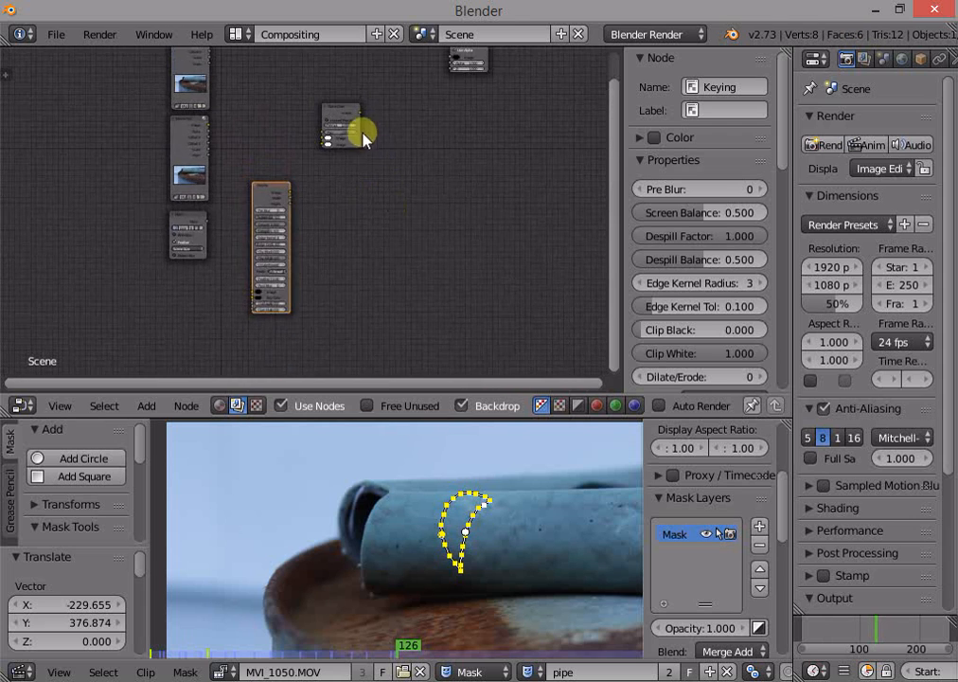
Step: Move the Alpha Over node, then feed Keying and the second Movie Clip into its first and second Image inputs and Mask into Fac
middle_click_drag(362, 188, 393, 199)
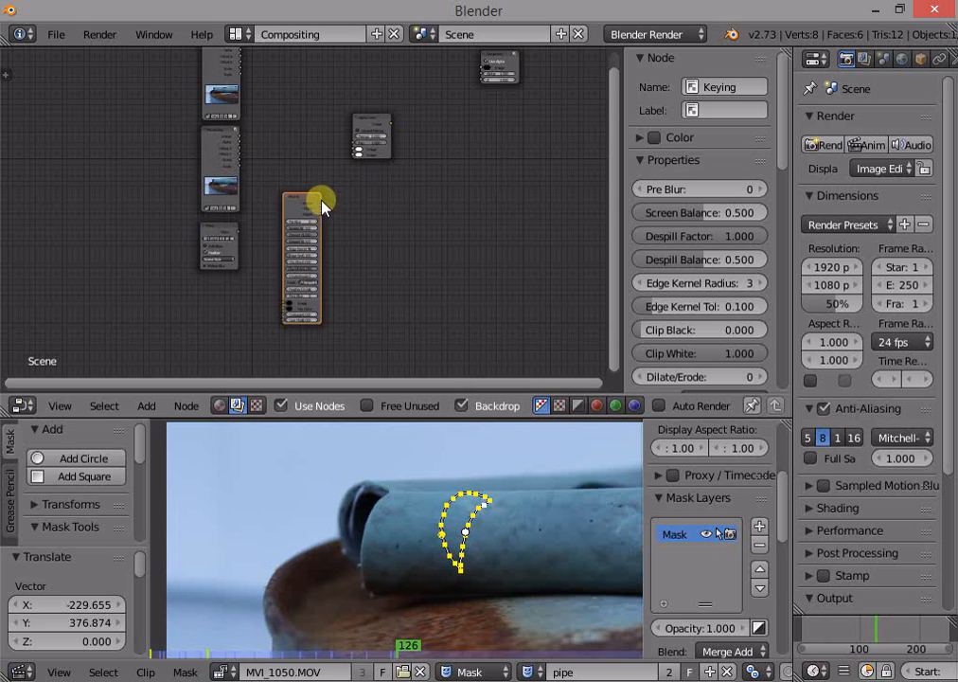
left_click_drag(322, 201, 379, 161)
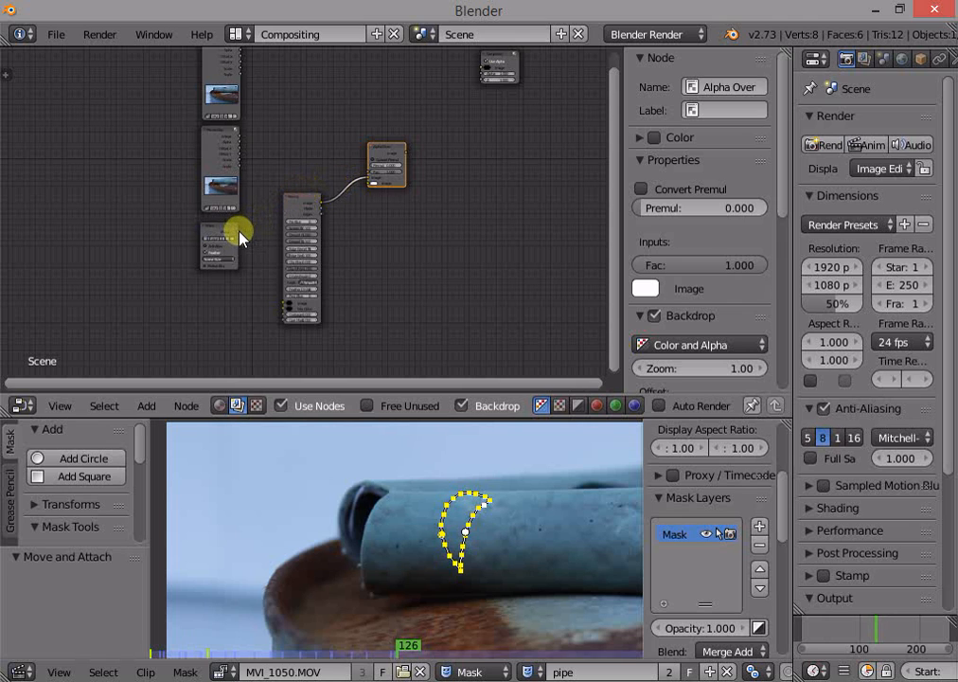
left_click_drag(239, 231, 258, 222)
left_click_drag(319, 185, 374, 175)
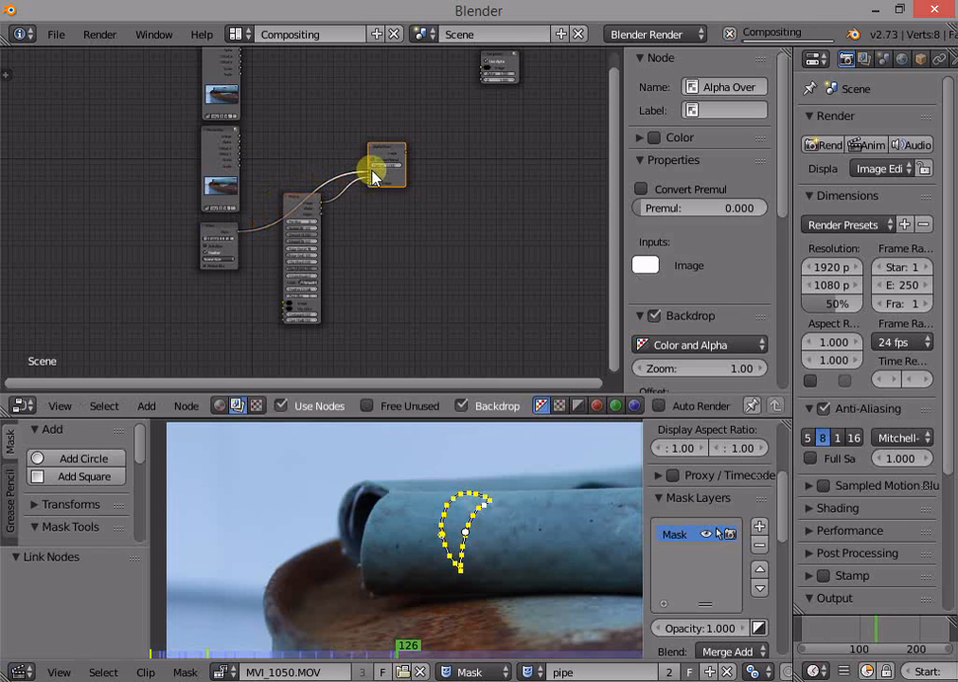
left_click(239, 133)
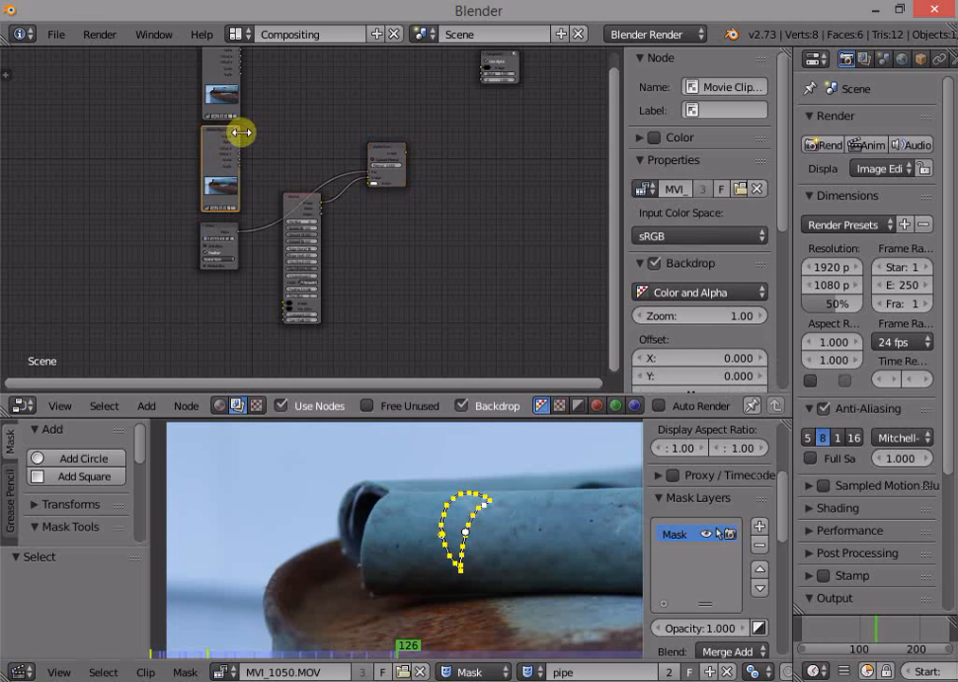
left_click_drag(237, 135, 370, 187)
Step: Move the Composite node farther right to make room after the Alpha Over node
middle_click_drag(428, 175, 307, 258)
left_click_drag(381, 139, 549, 163)
middle_click_drag(516, 189, 372, 213)
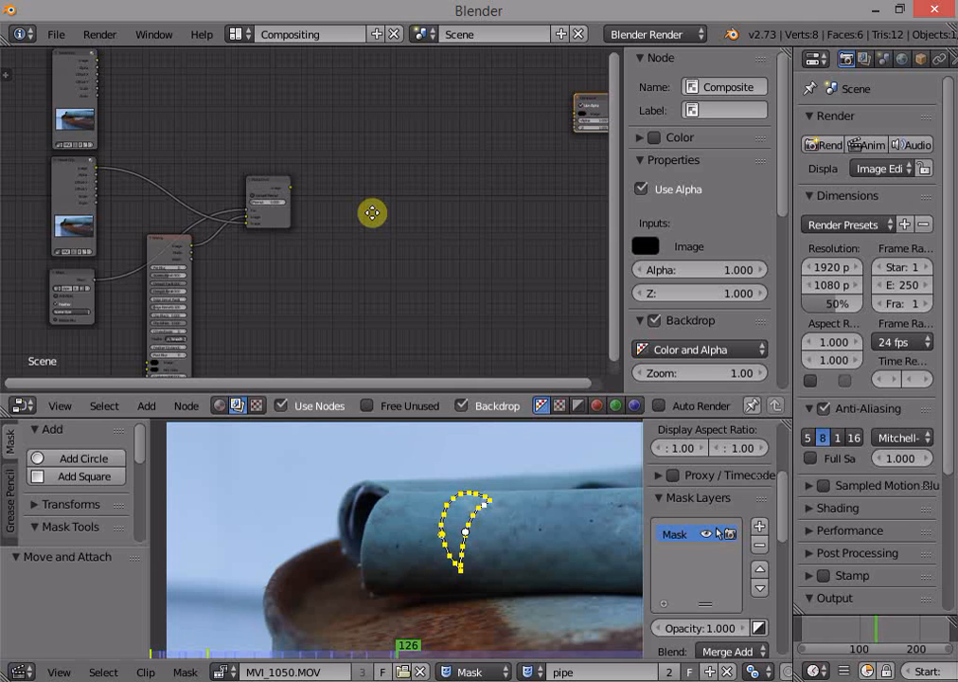
Step: Add a Transform distort node to the right of Alpha Over and link the Alpha Over image output to its Image input
scroll(341, 207, "up", 2)
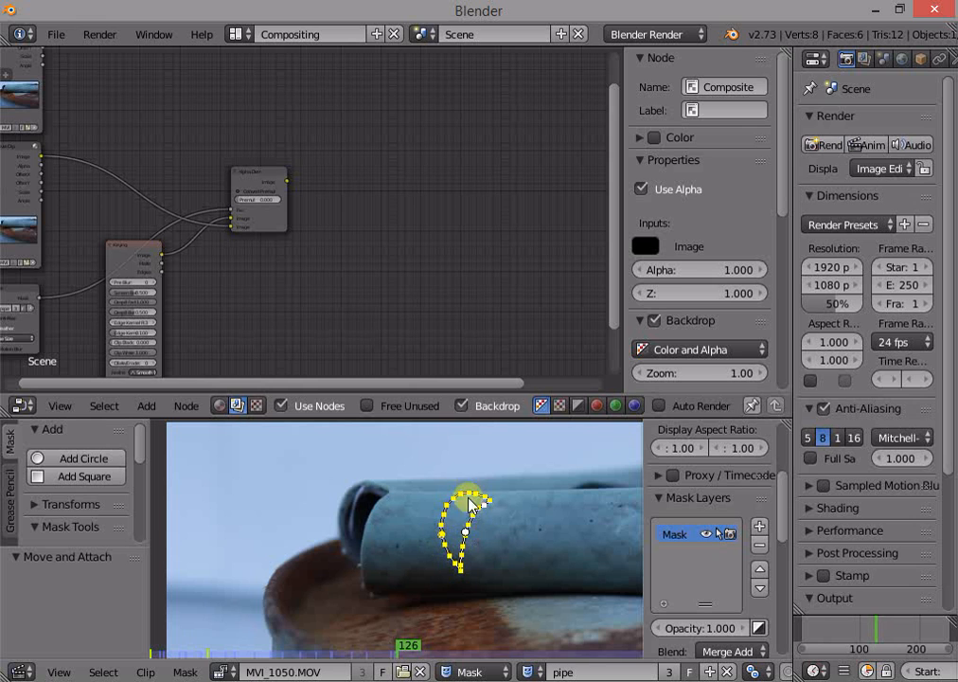
middle_click_drag(322, 314, 396, 233)
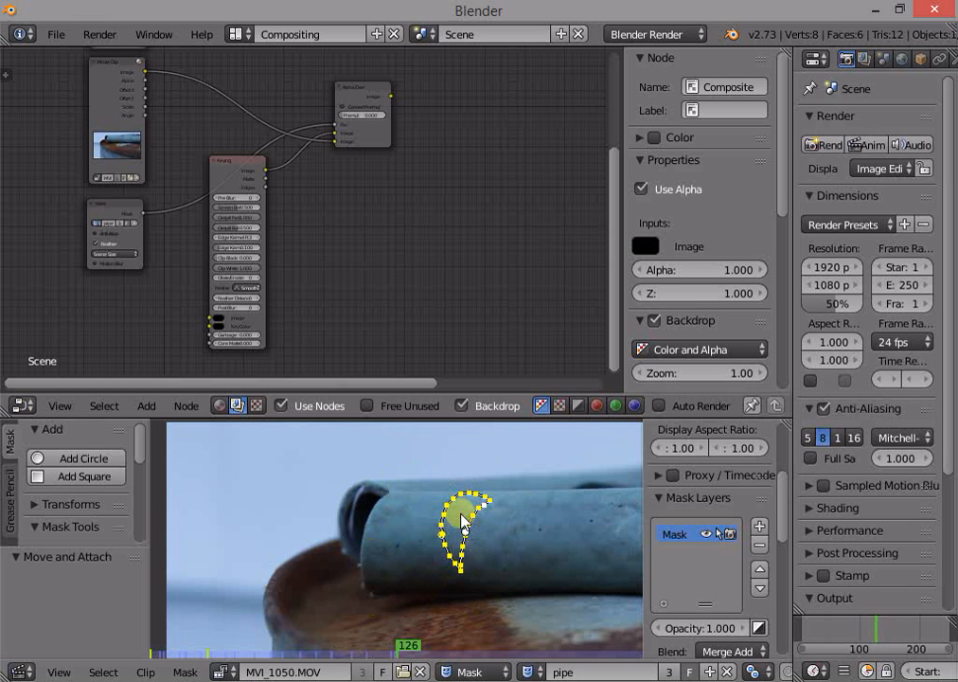
middle_click_drag(373, 241, 392, 271)
scroll(393, 272, "up", 3)
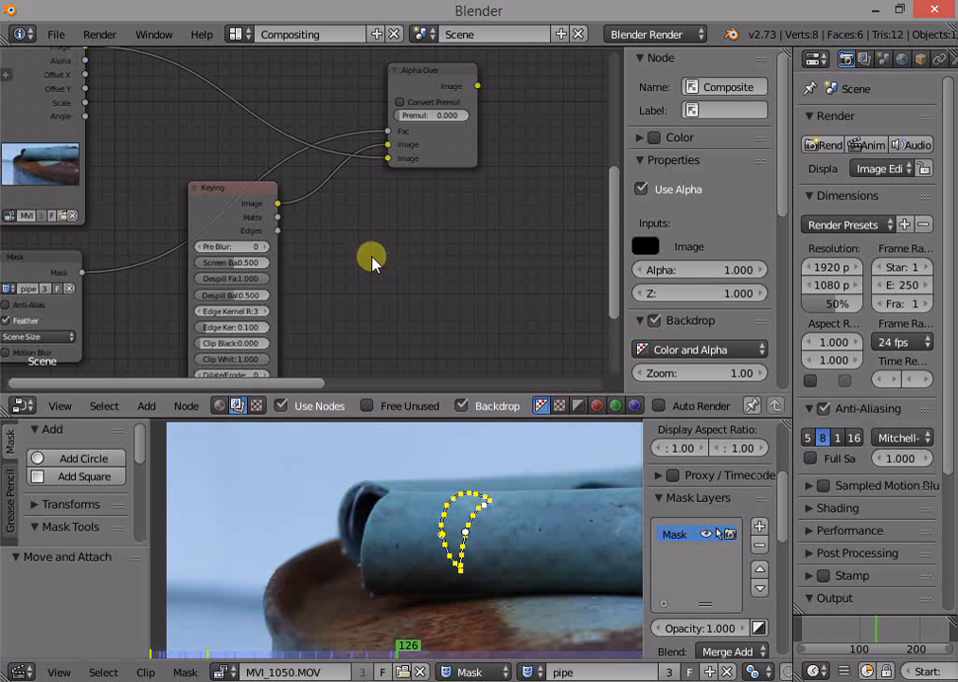
middle_click_drag(391, 219, 364, 265)
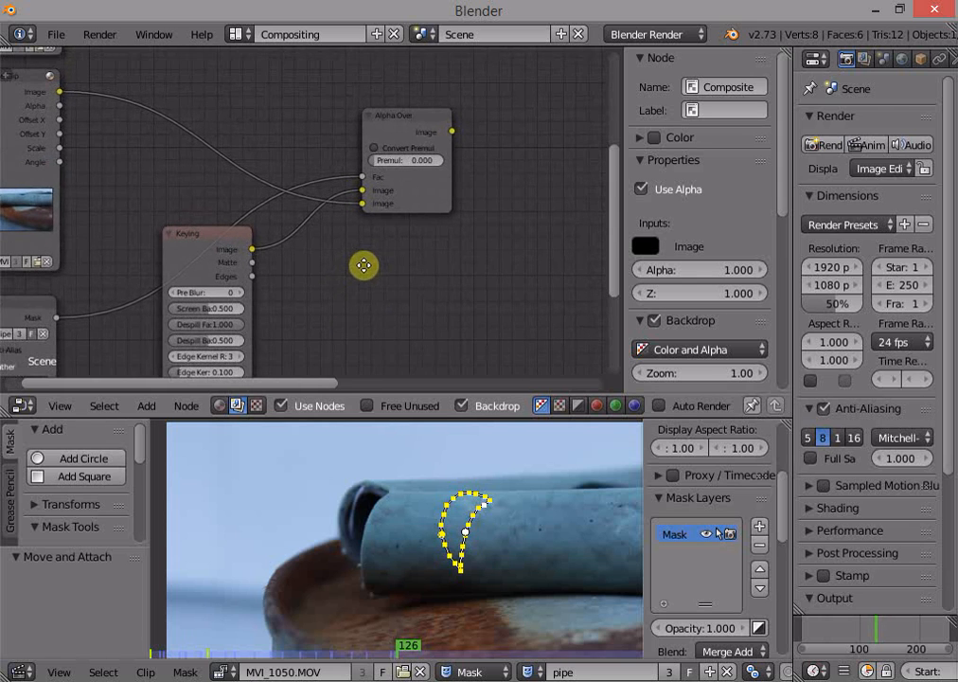
middle_click_drag(446, 234, 358, 275)
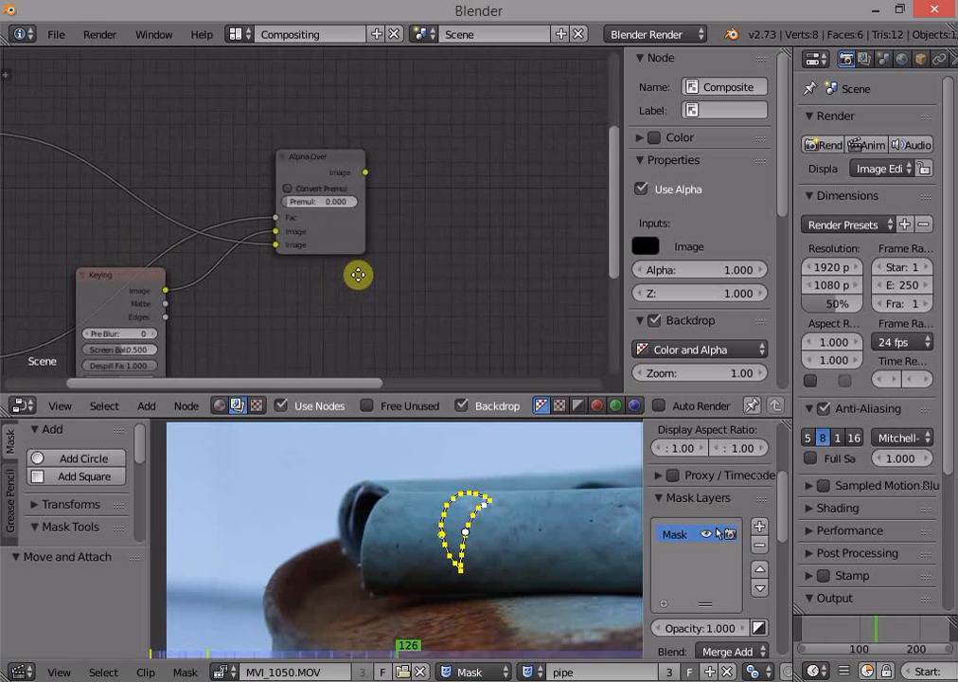
scroll(403, 225, "down", 1)
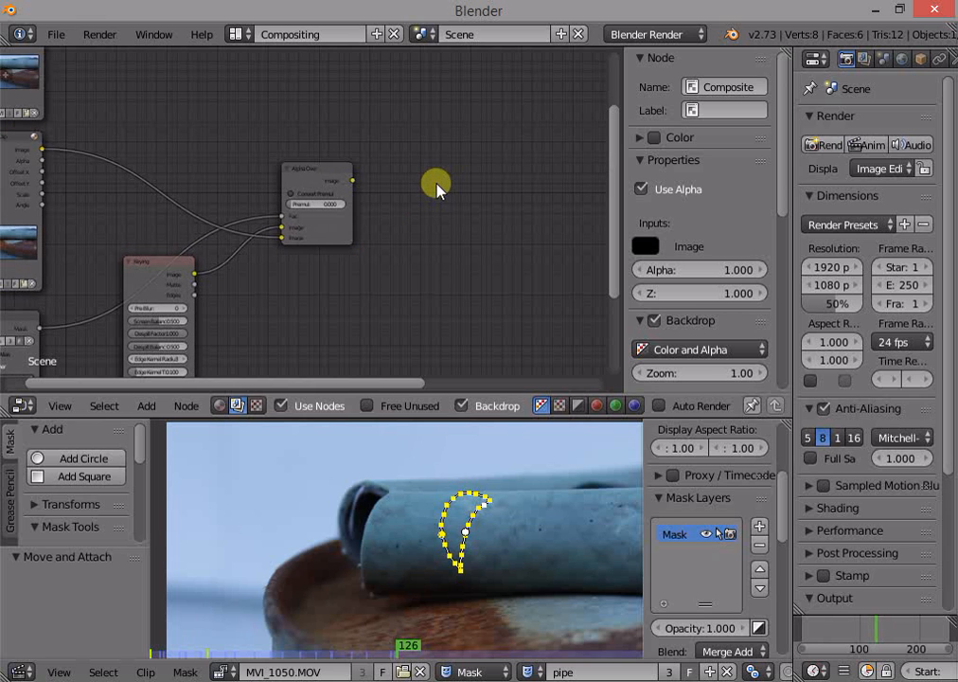
key("shift+a")
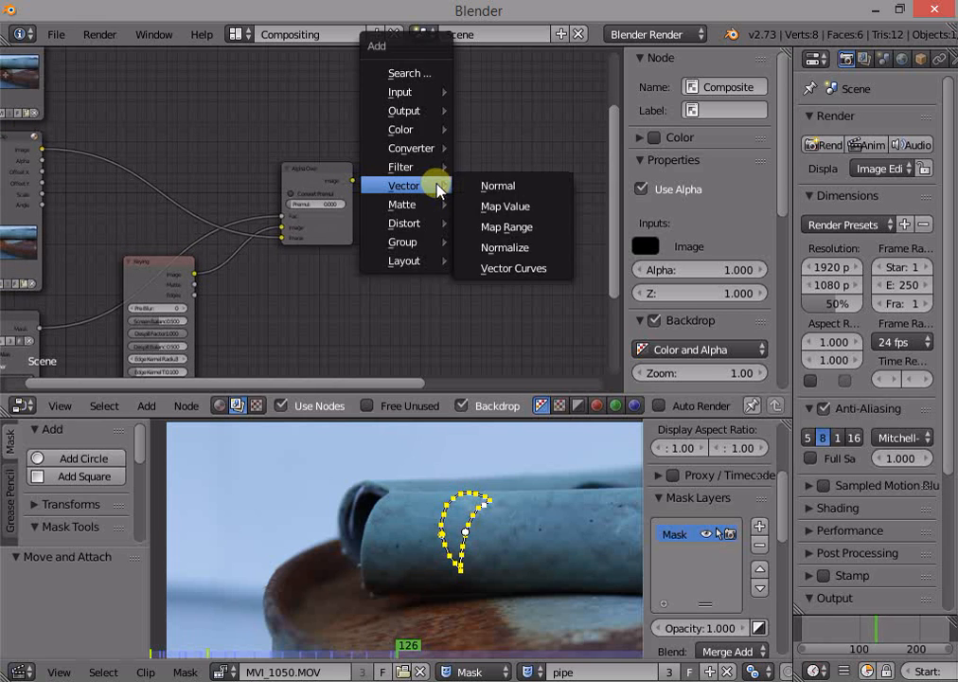
mouse_move(435, 222)
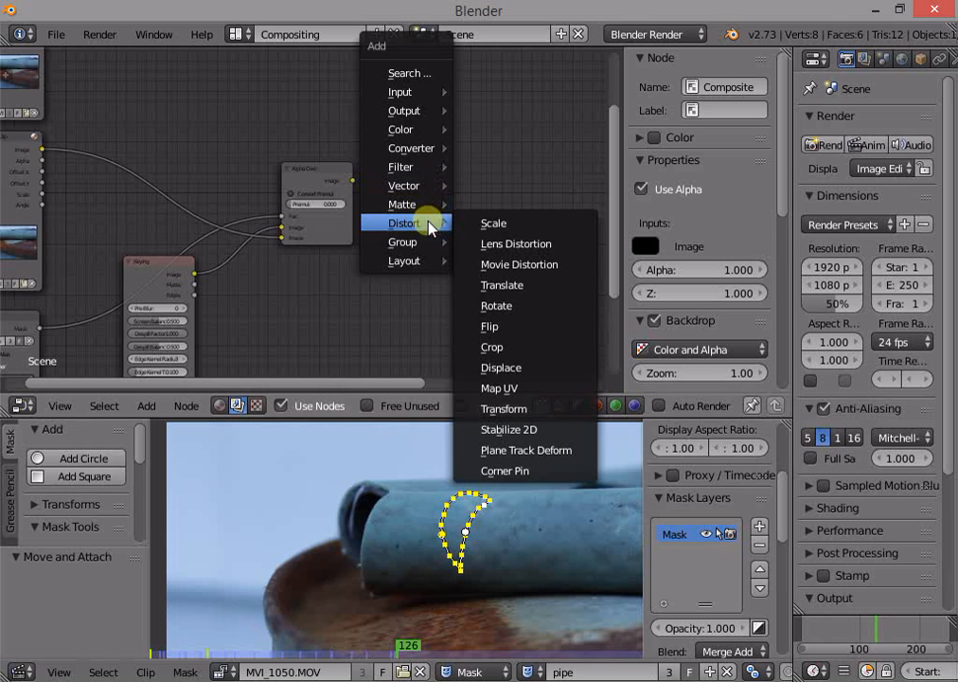
left_click(540, 408)
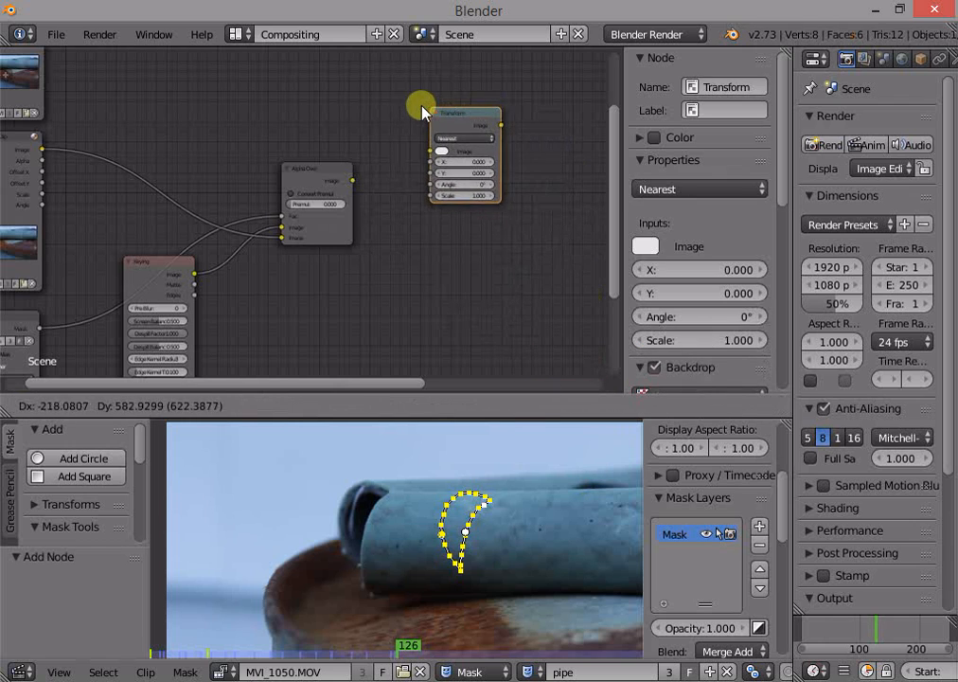
left_click(419, 109)
middle_click_drag(402, 177, 347, 277)
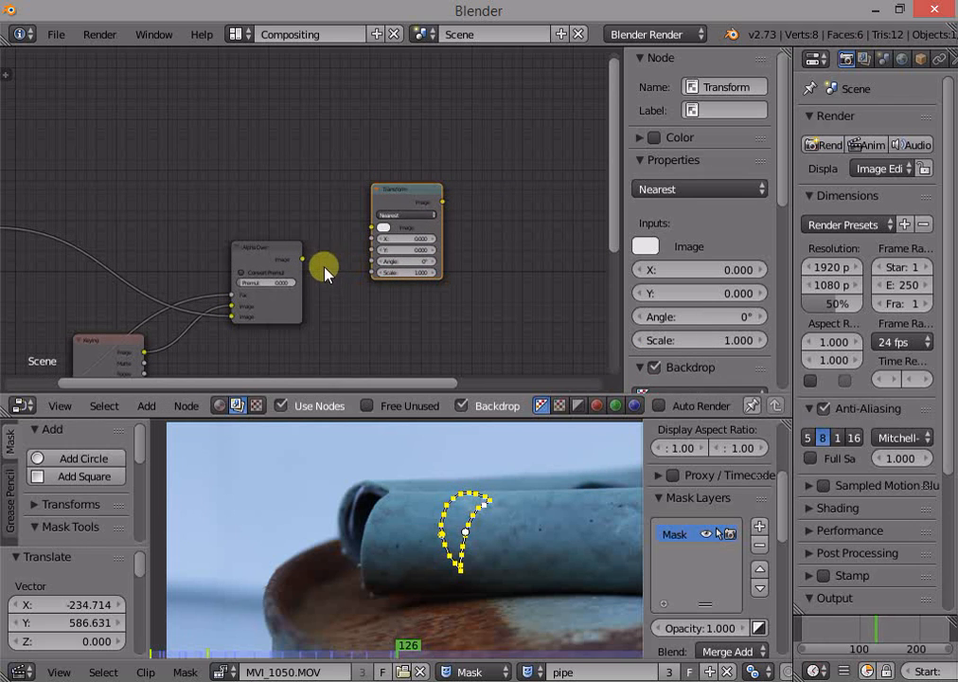
left_click_drag(302, 260, 384, 228)
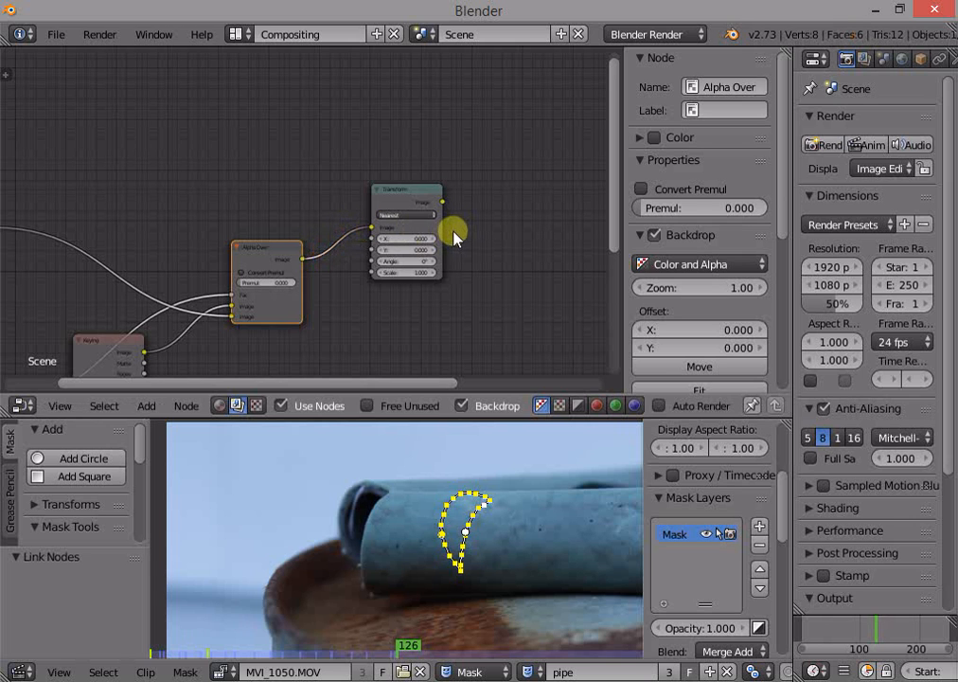
Step: Shift the Composite node a little farther right and up, away from the Transform node
middle_click_drag(488, 217, 294, 269)
scroll(345, 272, "down", 3)
scroll(410, 237, "up", 2)
scroll(329, 265, "down", 5)
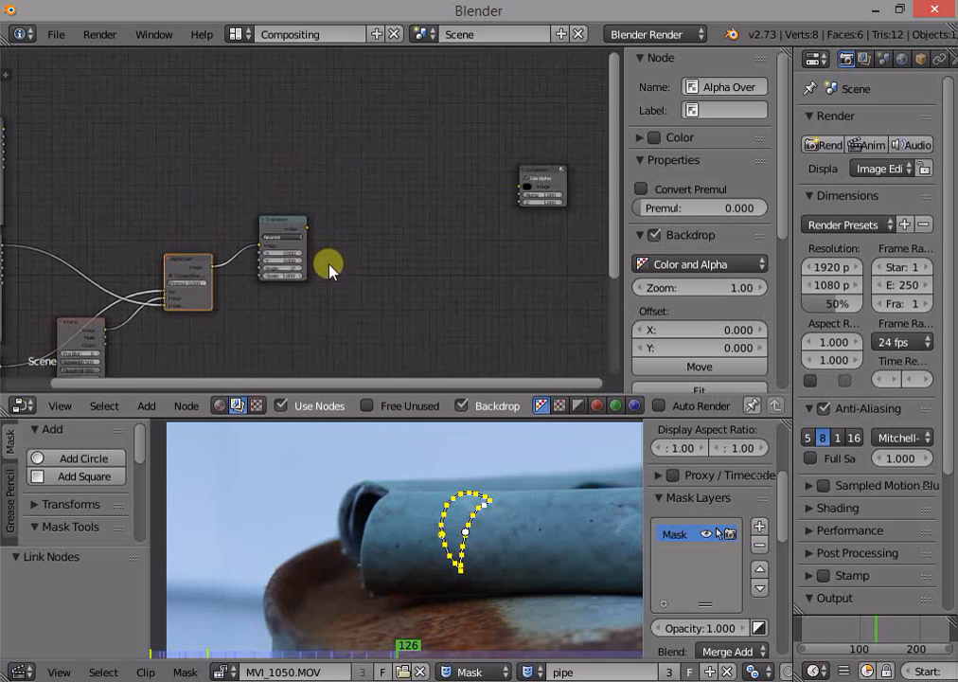
middle_click_drag(361, 243, 342, 228)
scroll(392, 200, "down", 3)
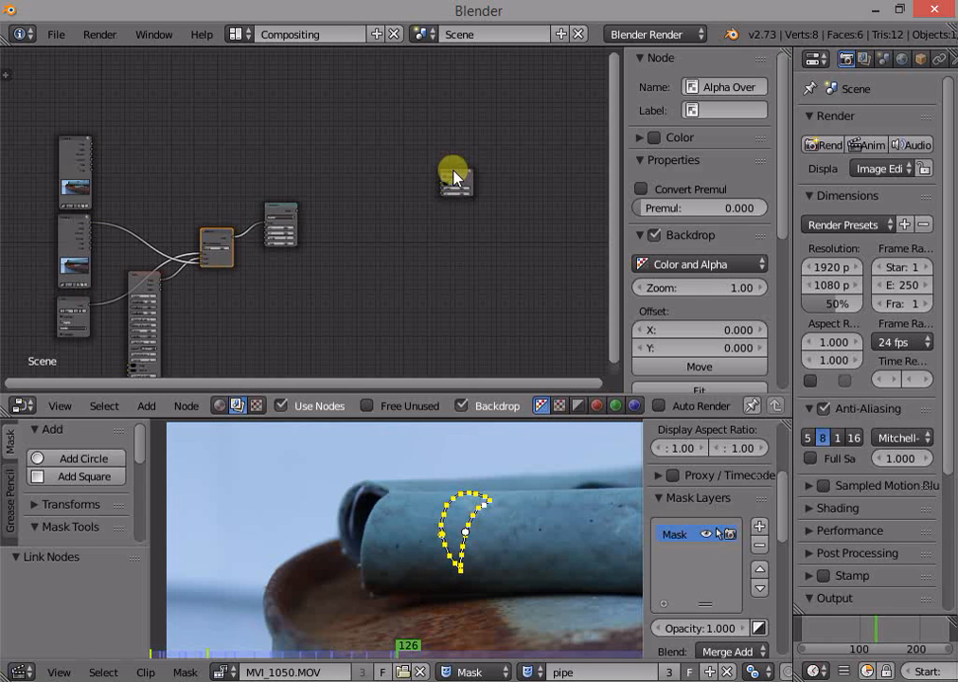
left_click_drag(457, 178, 490, 159)
scroll(498, 176, "up", 3)
middle_click_drag(498, 176, 460, 186)
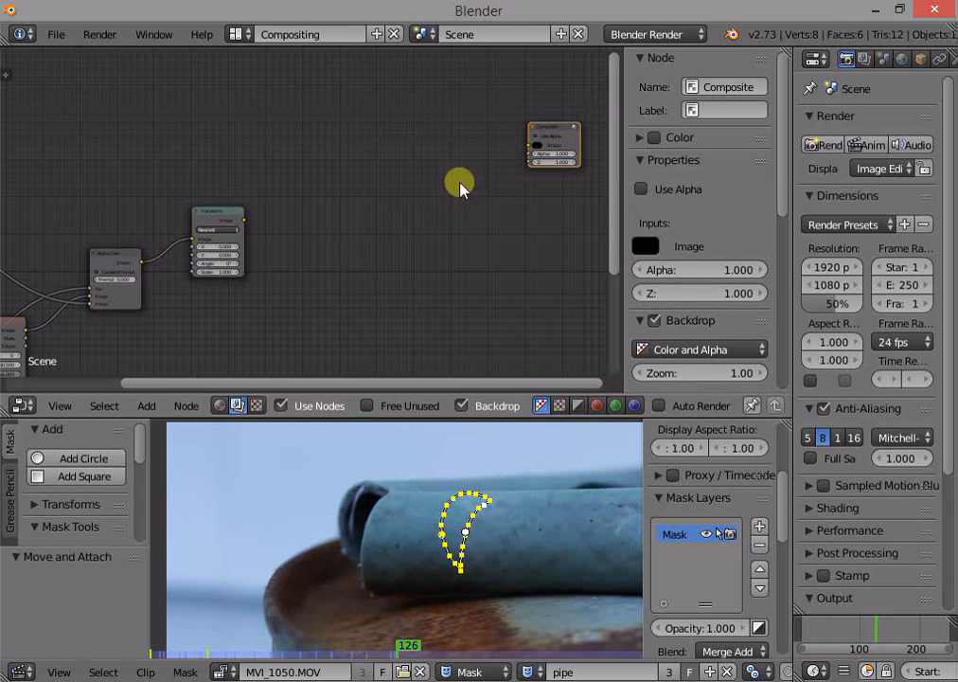
Step: Add a Viewer output node directly beneath the Composite node
key("shift+a")
mouse_move(527, 207)
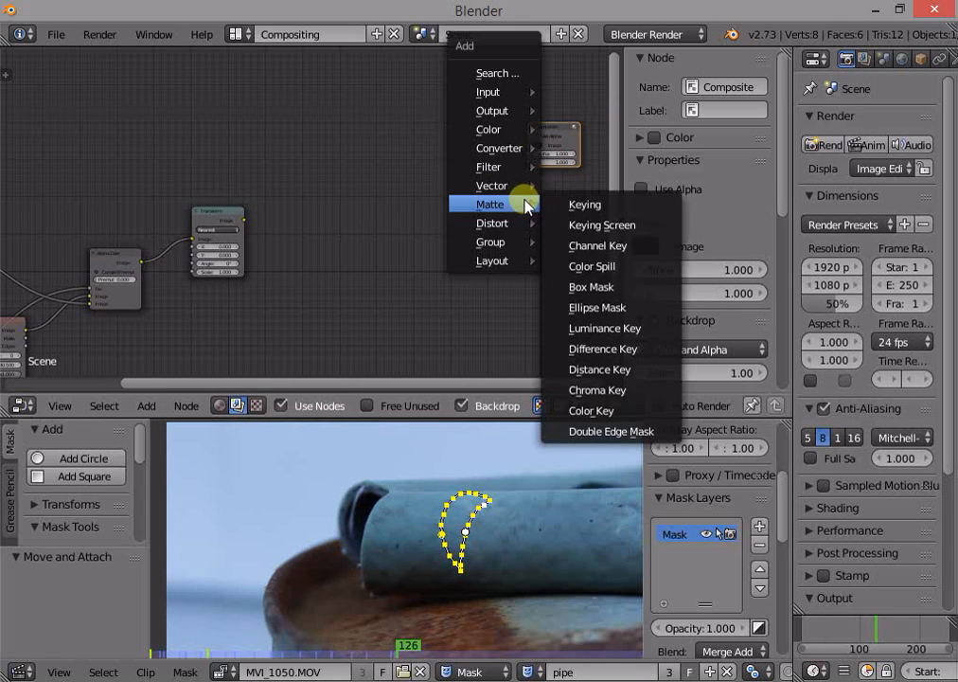
mouse_move(516, 110)
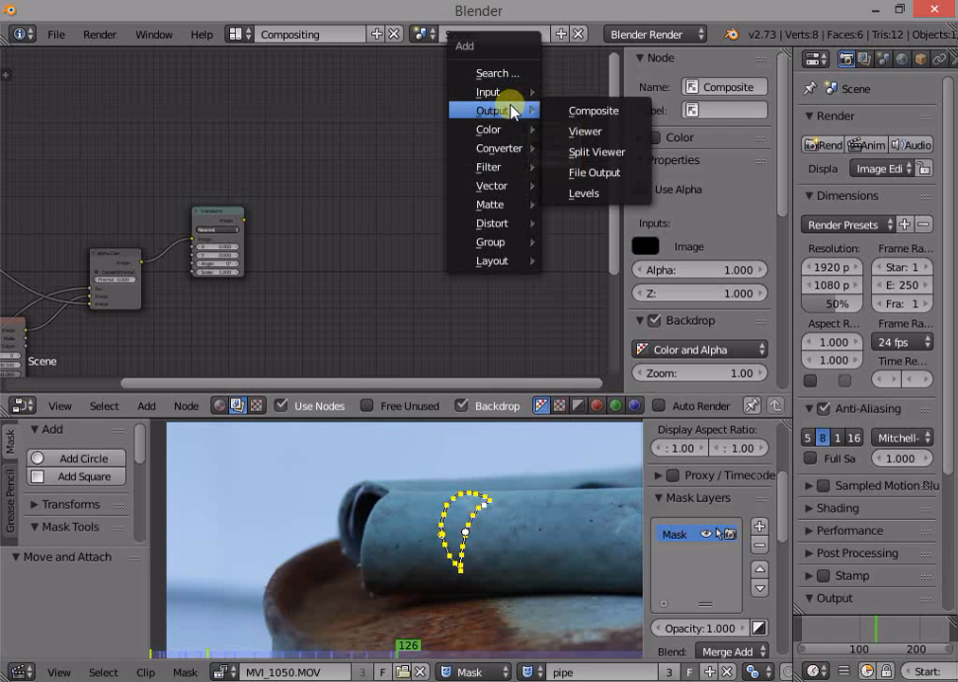
left_click(579, 133)
left_click(516, 185)
Step: Link the Transform node's image output to the Viewer node and examine the masked cutout in the backdrop
scroll(319, 182, "down", 2)
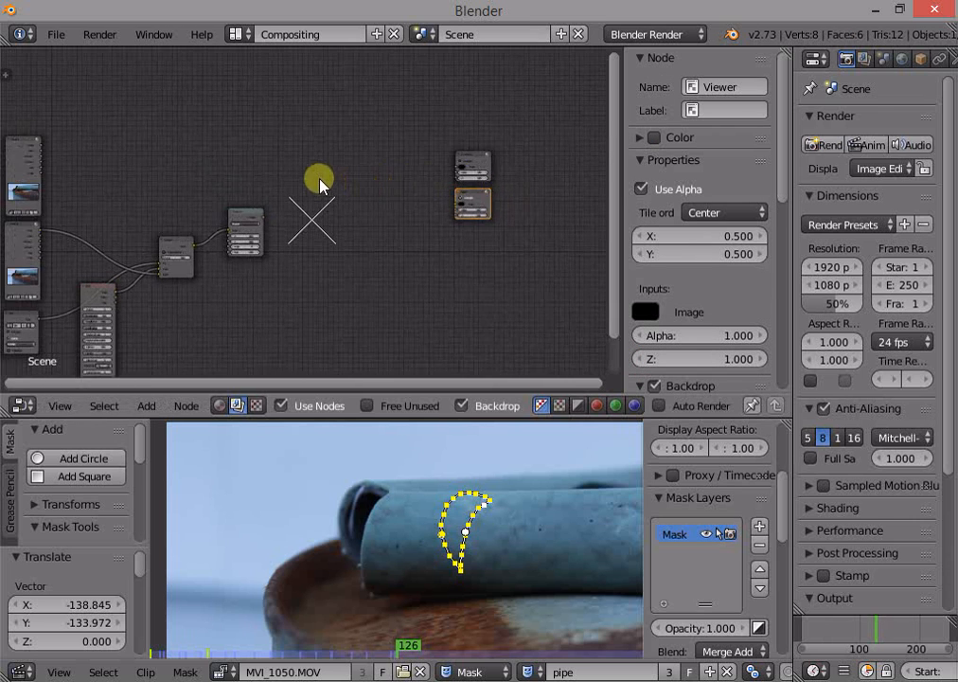
middle_click_drag(319, 182, 396, 189)
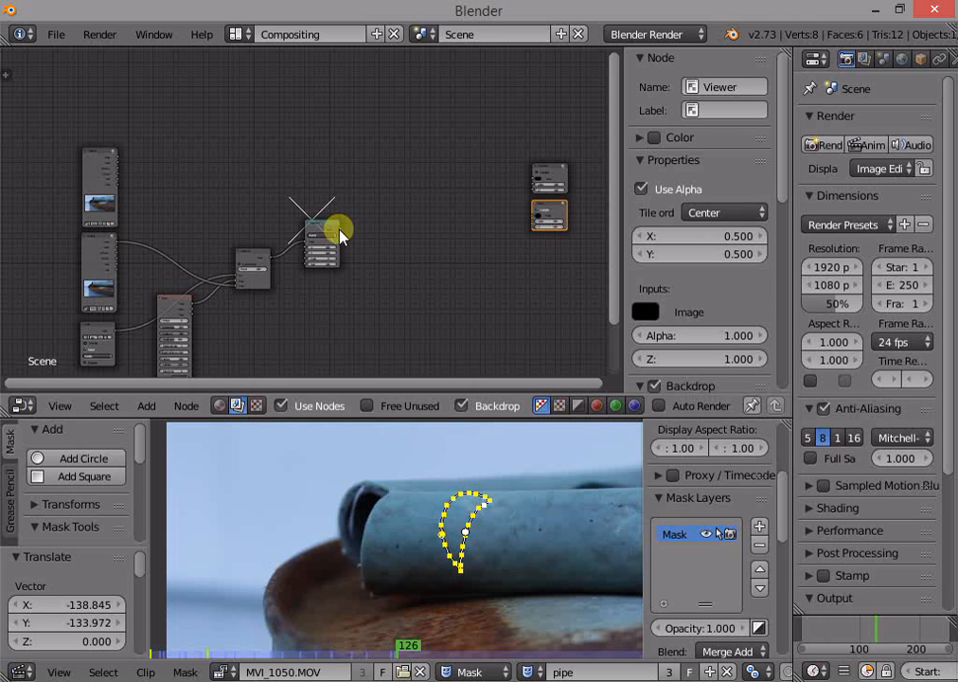
left_click(341, 236)
left_click_drag(338, 228, 534, 215)
scroll(478, 270, "up", 1)
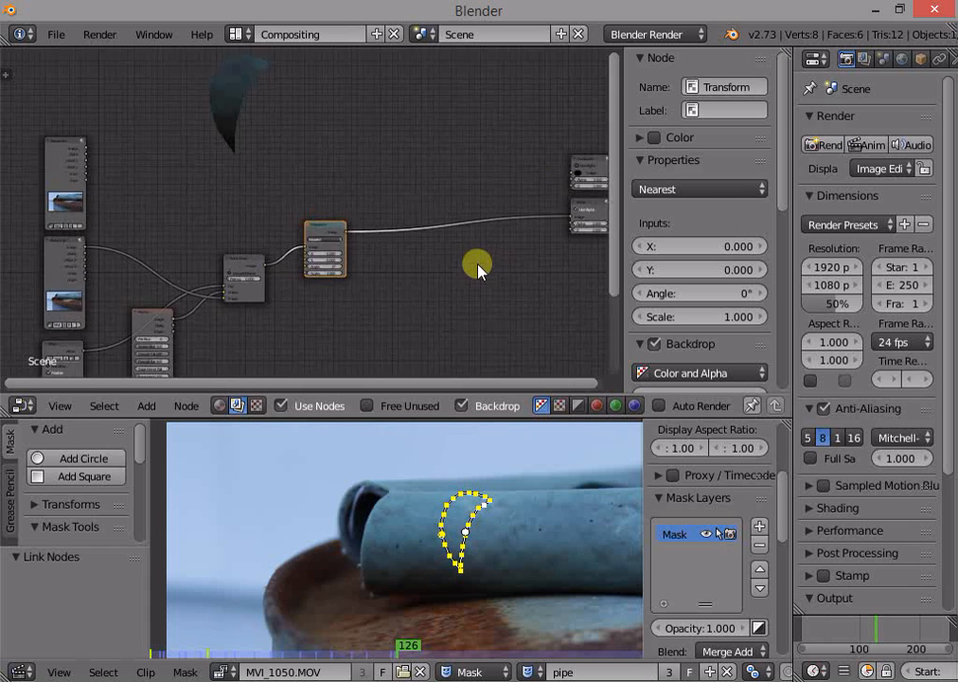
middle_click_drag(404, 162, 467, 226)
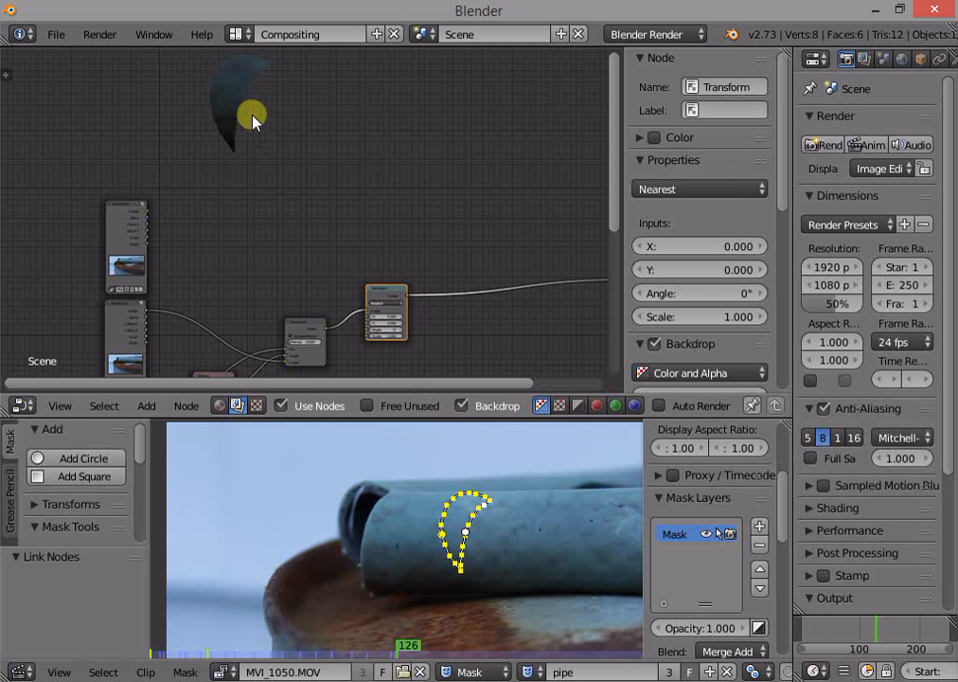
middle_click_drag(445, 258, 298, 182)
scroll(227, 182, "down", 1)
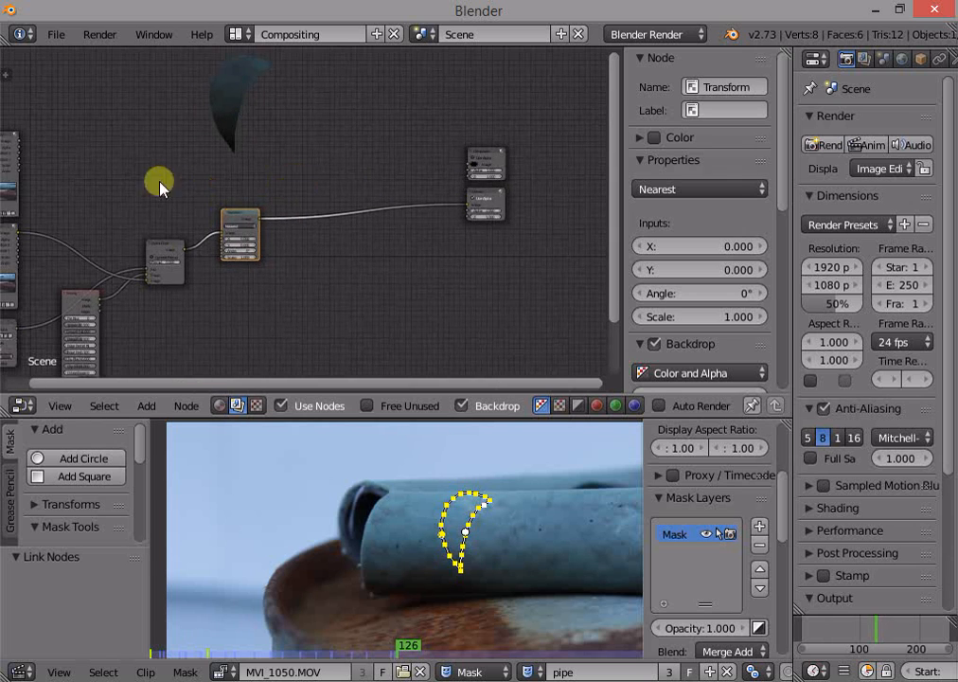
Step: Insert a second Alpha Over node between Transform and Viewer, with the upper Movie Clip's image linked into its first Image input
left_click(7, 150)
middle_click_drag(57, 153, 172, 161)
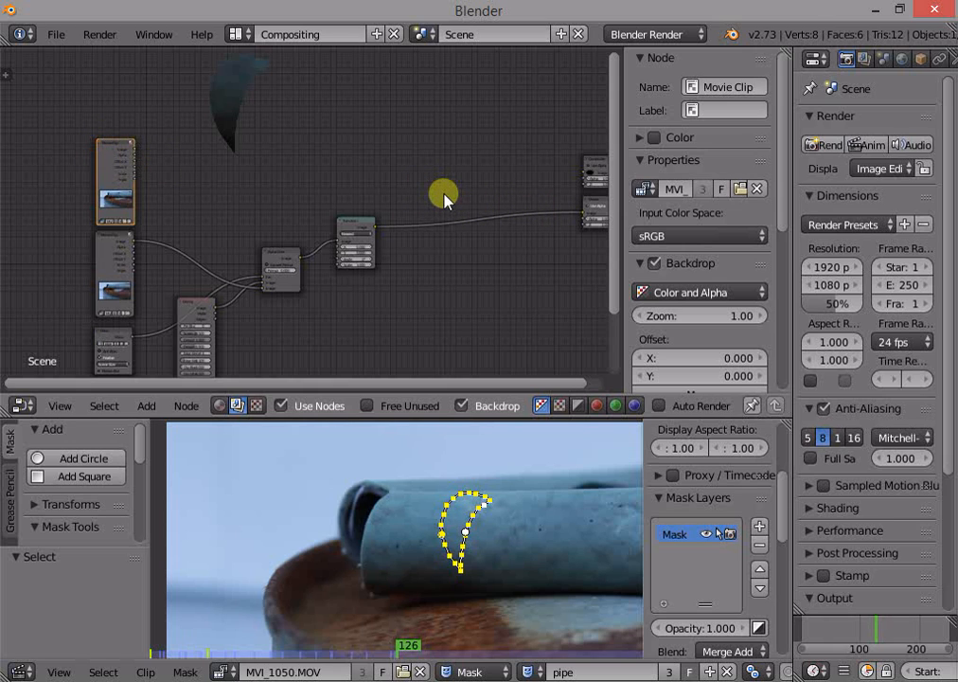
key("shift+a")
mouse_move(436, 217)
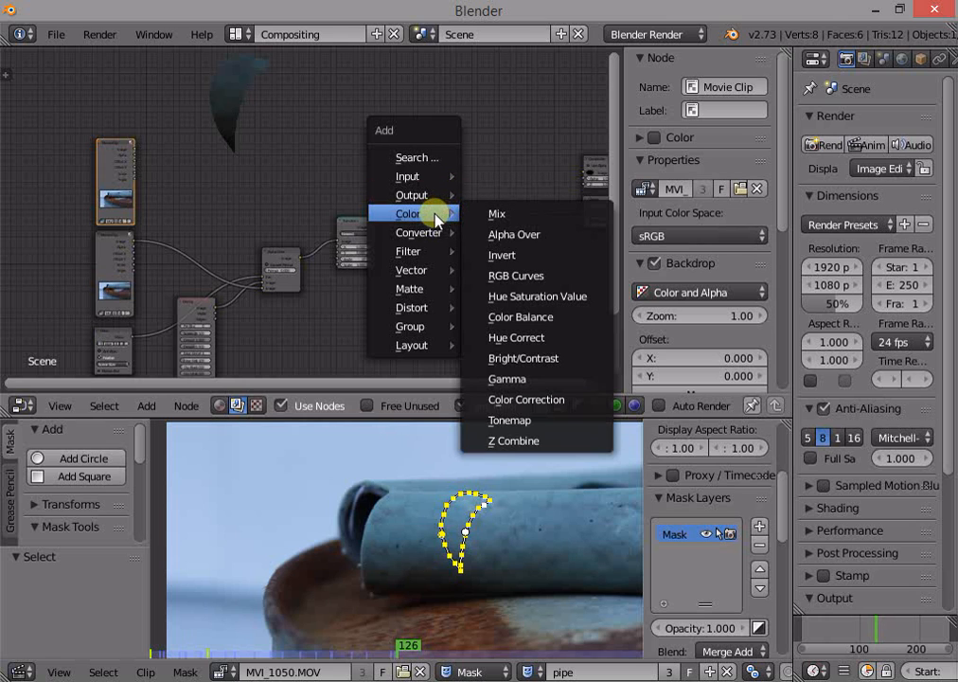
left_click(502, 234)
left_click(507, 182)
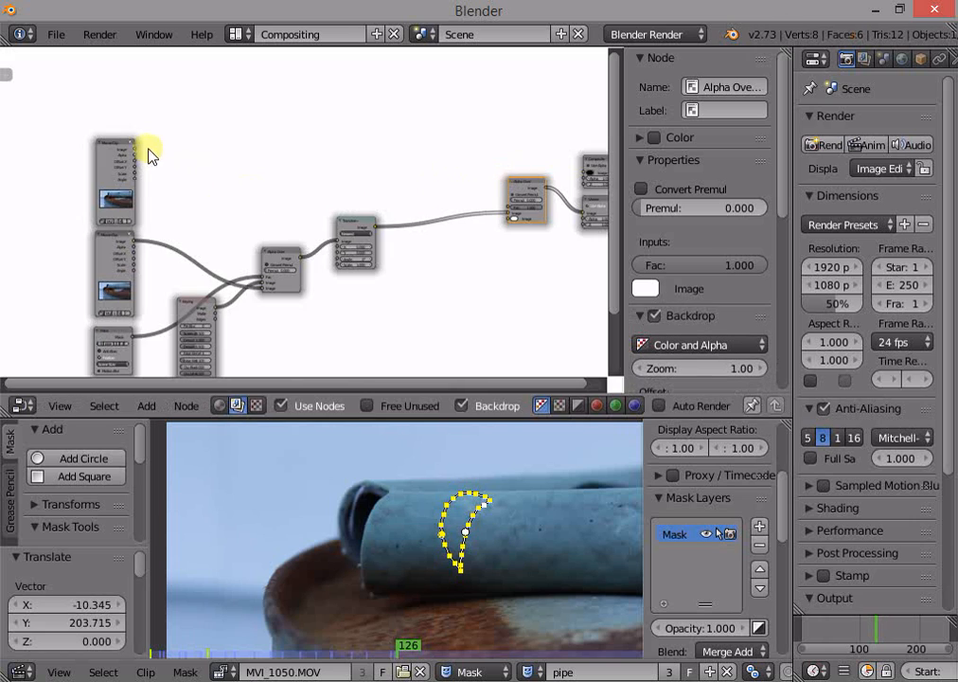
left_click_drag(135, 148, 509, 213)
middle_click_drag(509, 212, 463, 249)
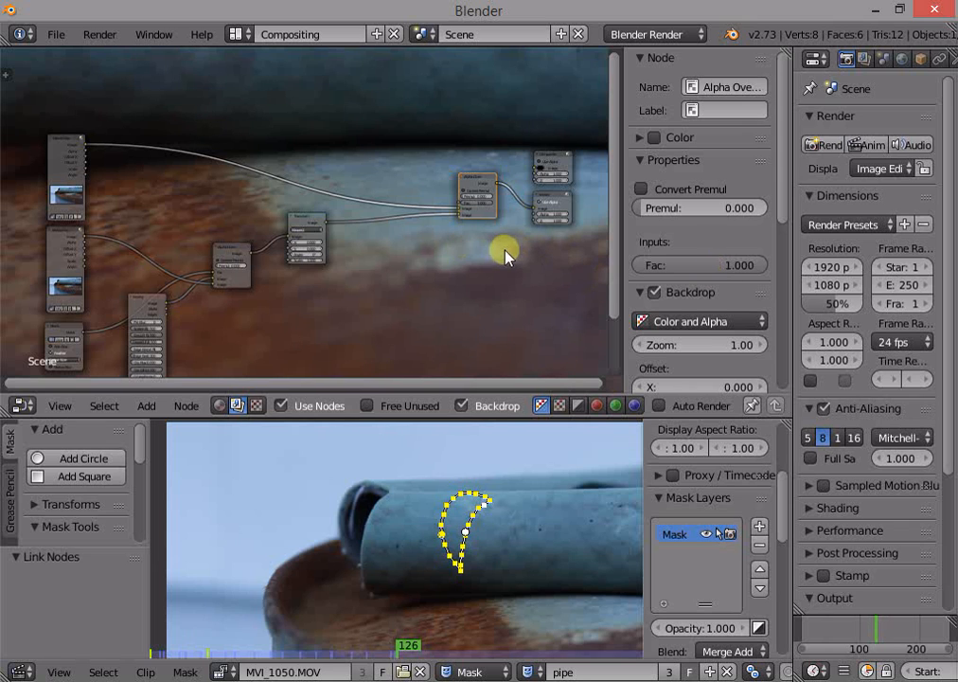
Step: Zoom the compositor backdrop out to 0.28 so the whole frame fits behind the nodes
key("v")
key("v")
key("v")
key("v")
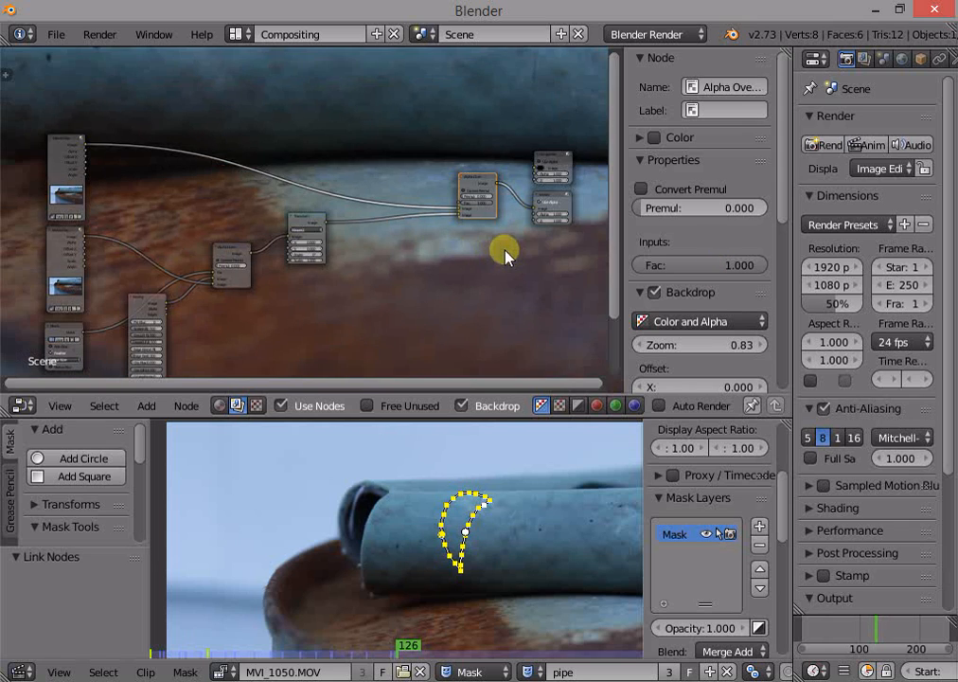
key("v")
key("v")
key("v")
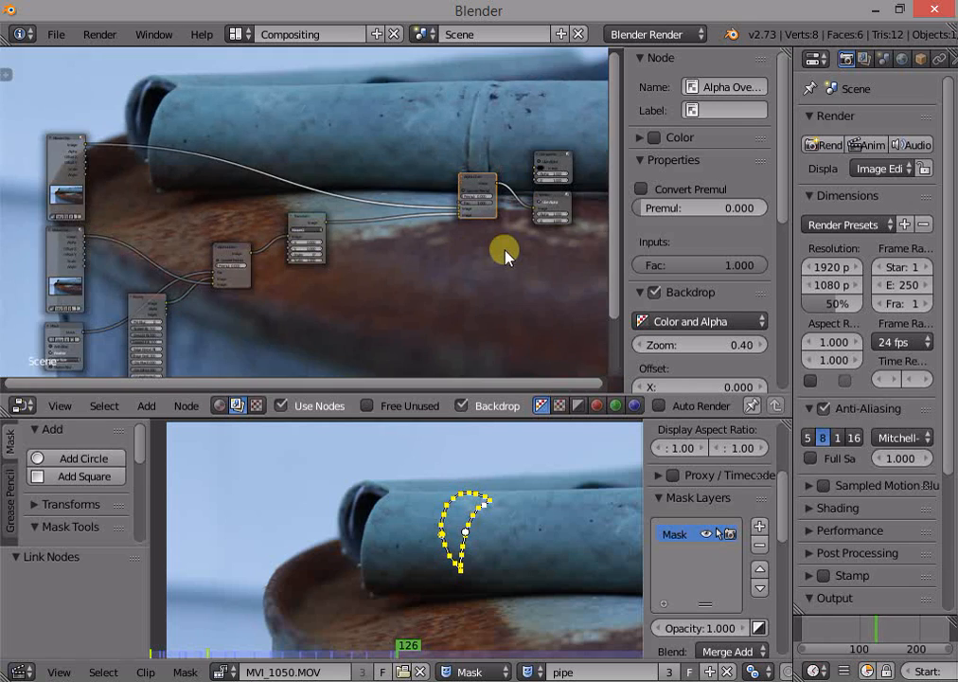
scroll(505, 250, "up", 3)
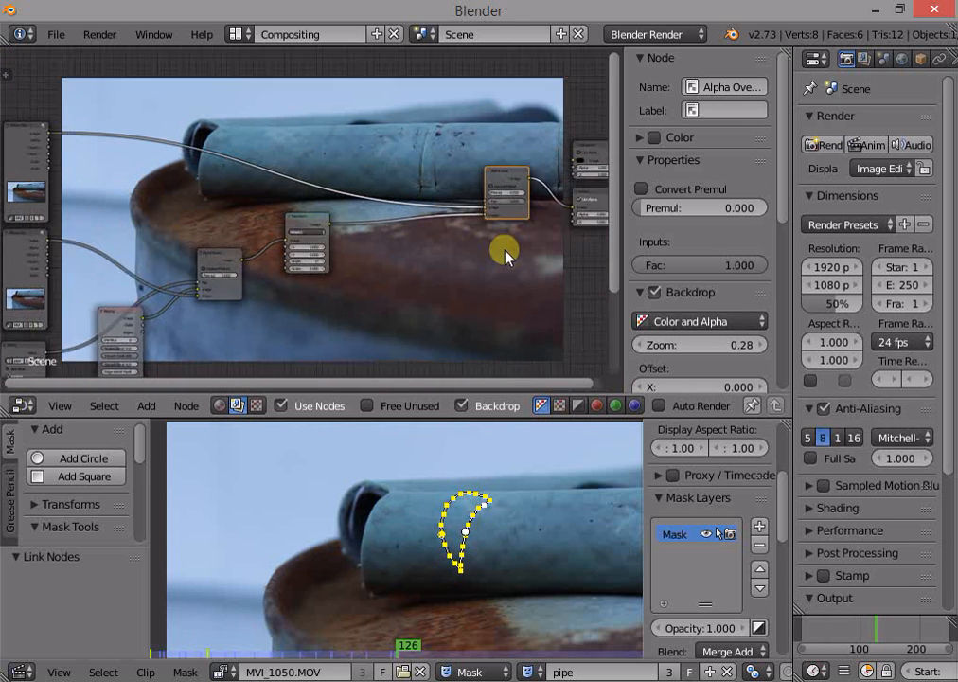
middle_click_drag(505, 251, 399, 244)
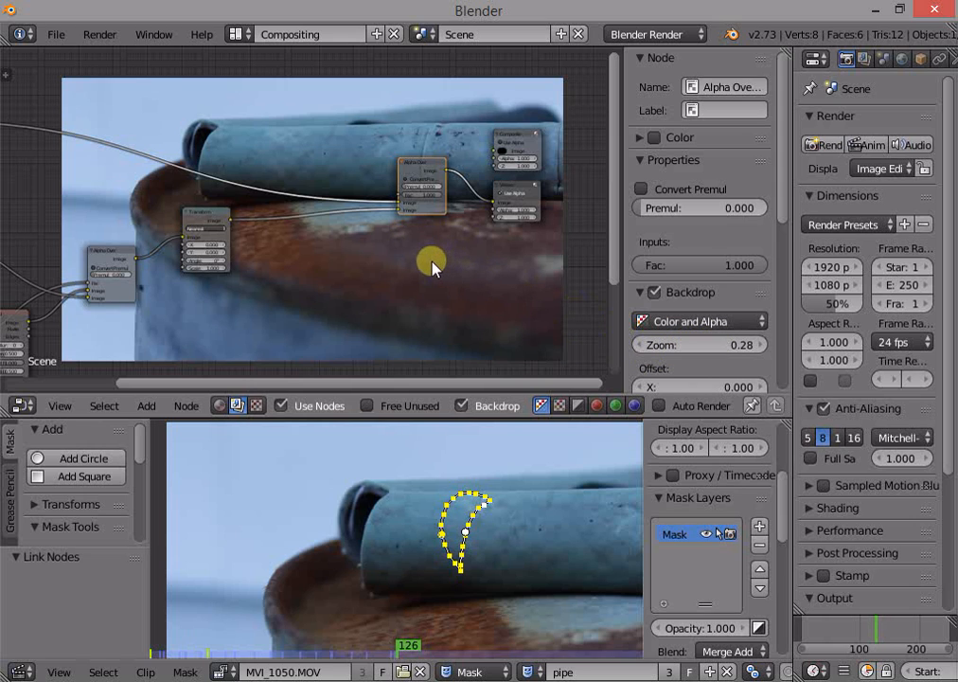
scroll(431, 266, "up", 3)
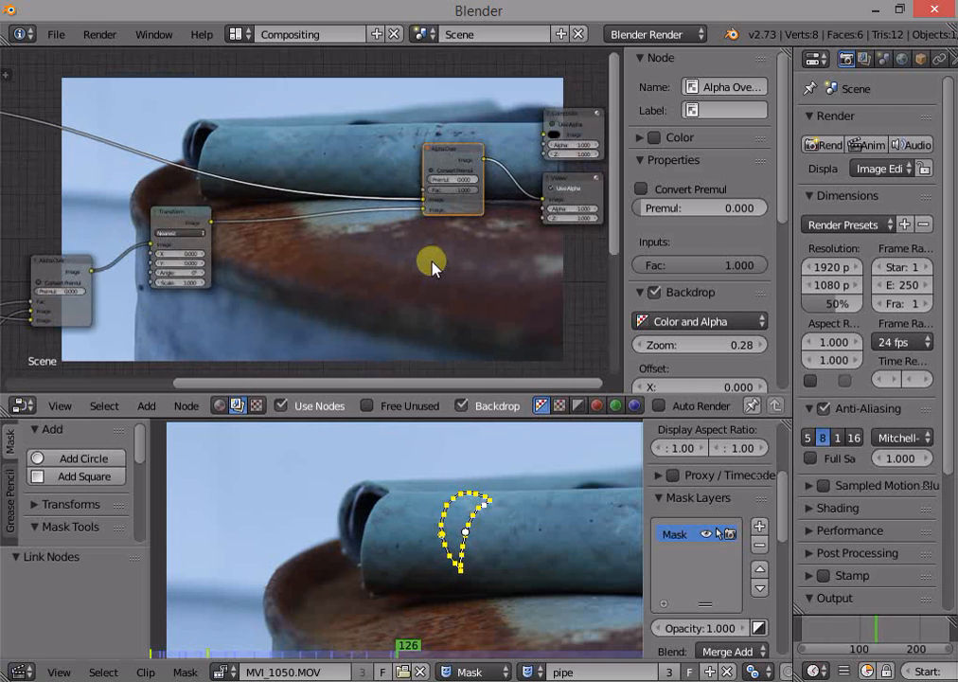
Step: Shift the masked cutout horizontally by setting the Transform node's X to -33.5
middle_click_drag(430, 266, 527, 248)
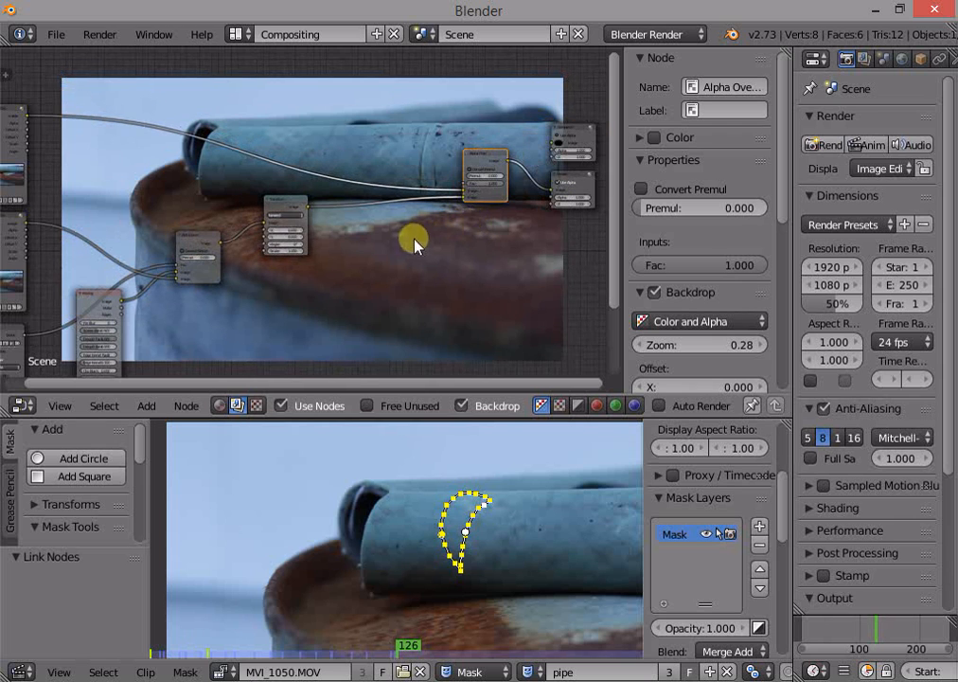
middle_click_drag(415, 239, 471, 232)
scroll(471, 232, "up", 4)
scroll(470, 237, "up", 2)
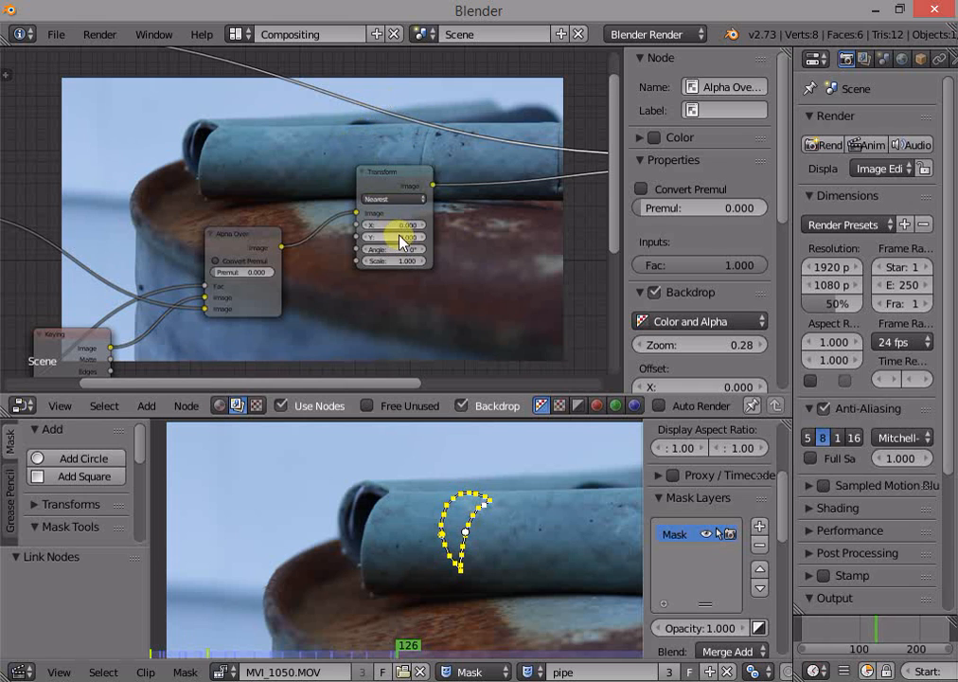
scroll(398, 240, "up", 2)
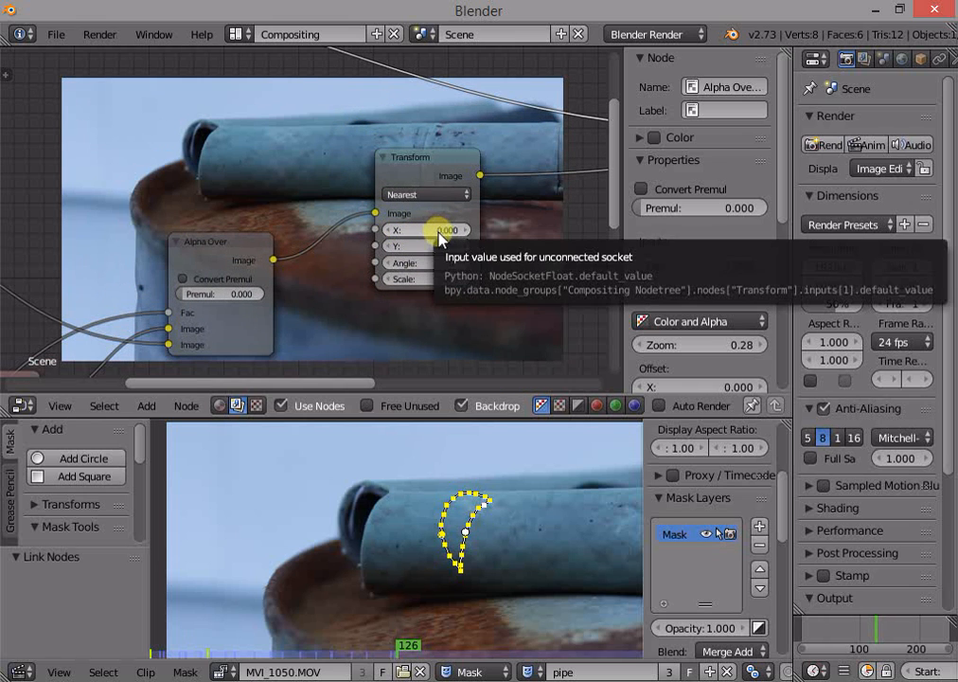
mouse_move(435, 237)
left_mouse_down()
mouse_move(334, 233)
mouse_move(440, 239)
left_mouse_up()
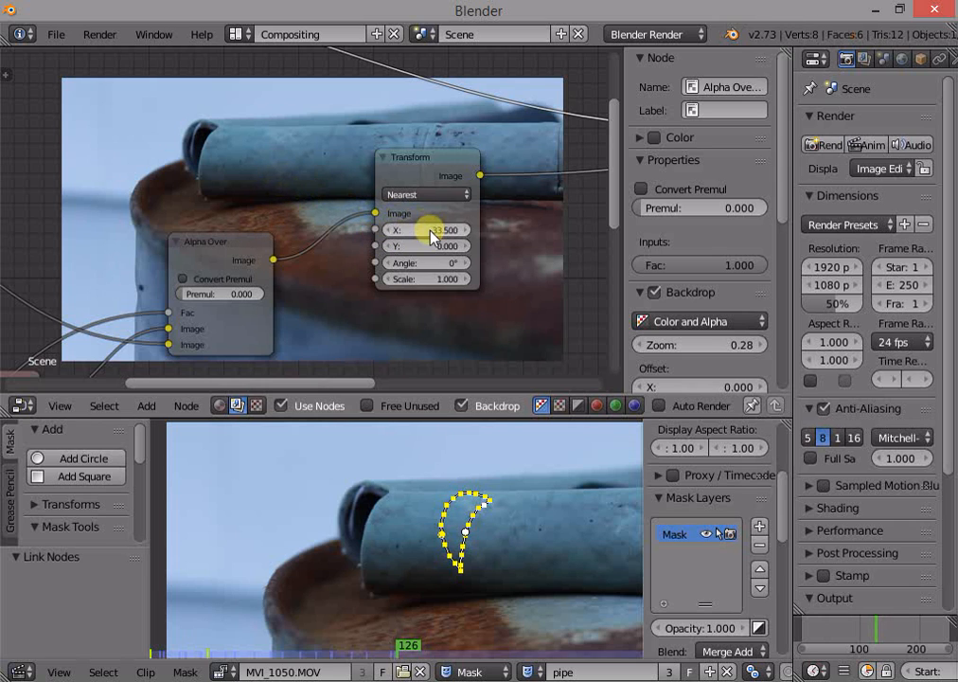
left_click_drag(434, 237, 436, 239)
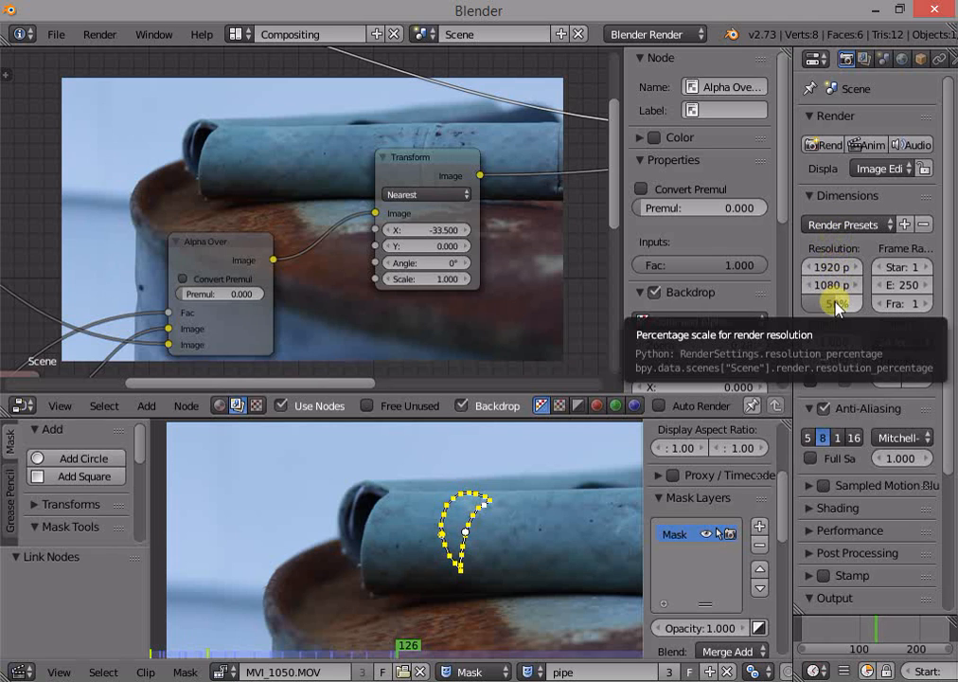
Step: Set the render resolution percentage to 100% and offset the cutout in the Transform node to X -275.2 and Y 18.3
left_click_drag(838, 304, 919, 299)
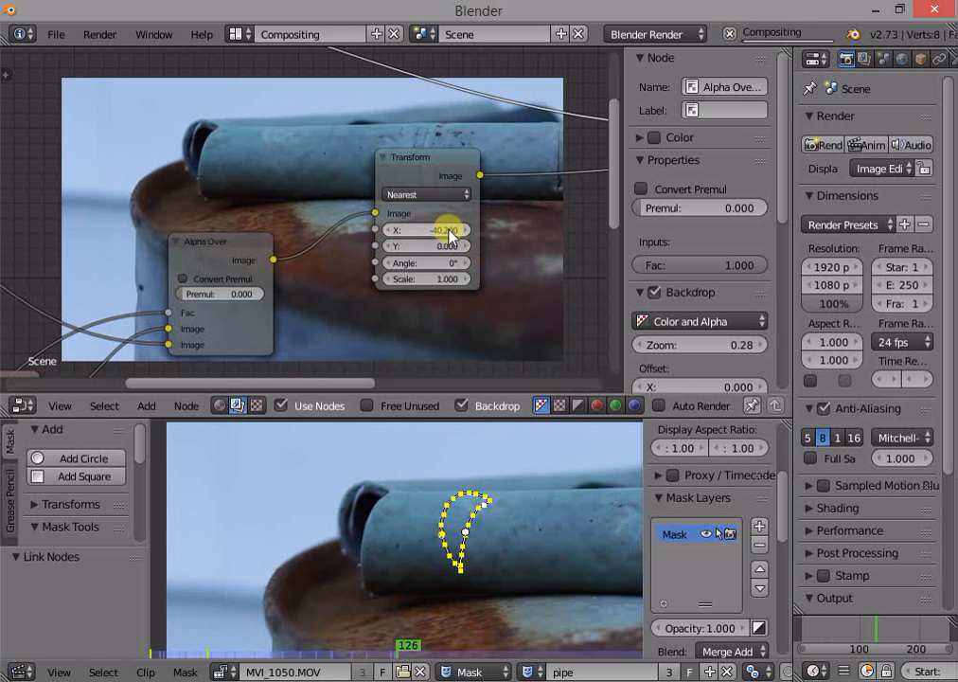
mouse_move(450, 230)
left_mouse_down()
mouse_move(408, 241)
mouse_move(446, 231)
mouse_move(317, 239)
mouse_move(406, 229)
mouse_move(278, 229)
mouse_move(444, 242)
mouse_move(258, 230)
mouse_move(449, 237)
mouse_move(438, 229)
mouse_move(133, 227)
mouse_move(453, 235)
left_mouse_up()
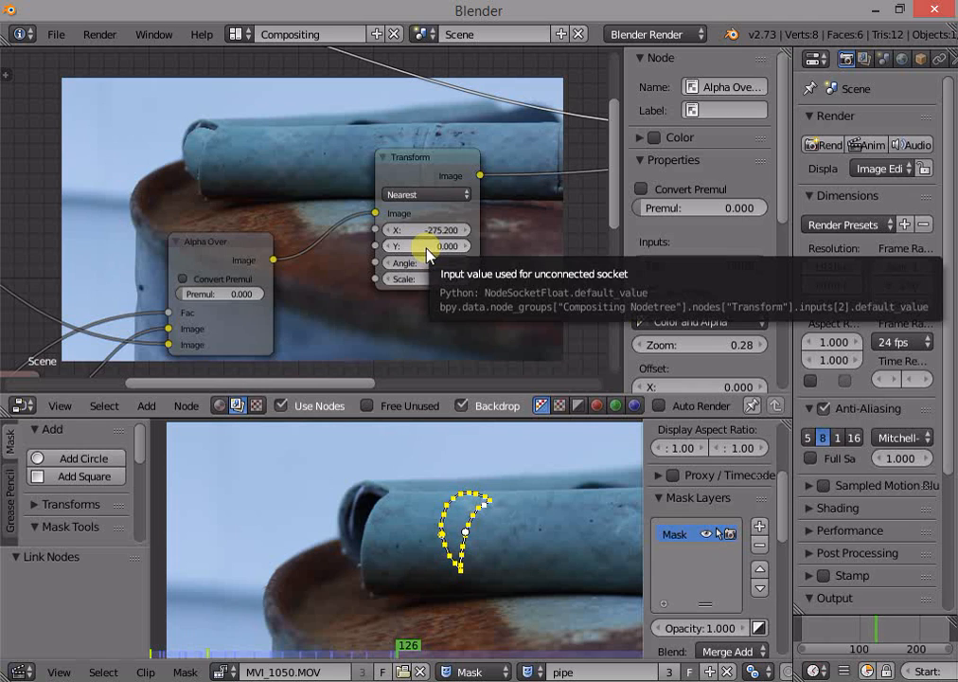
mouse_move(427, 254)
left_mouse_down()
mouse_move(496, 247)
mouse_move(428, 253)
left_mouse_up()
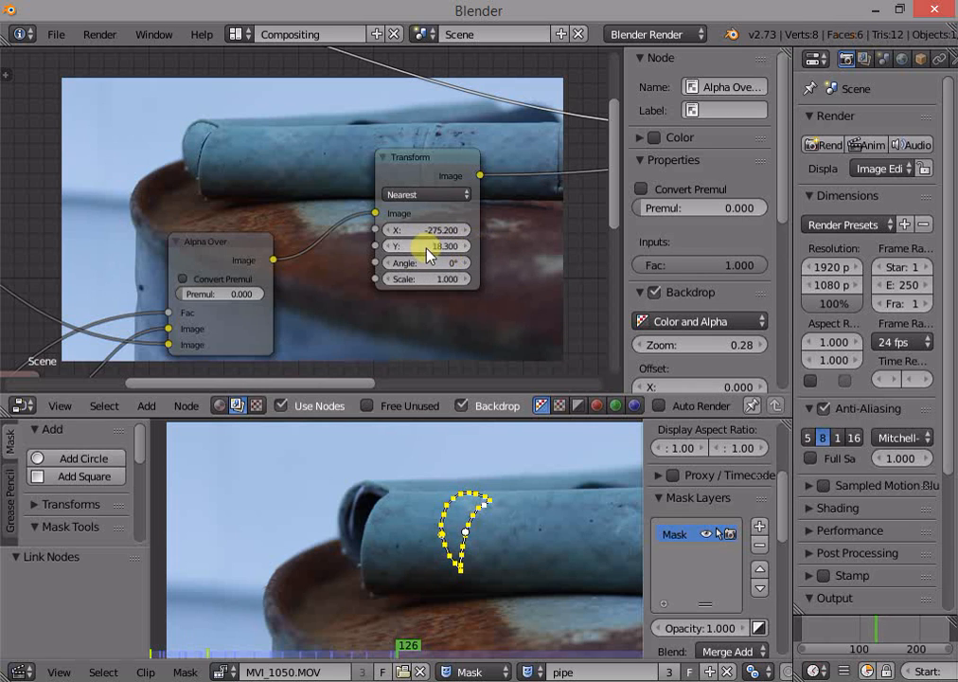
Step: Select all points of the pipe mask and add a narrow outward feather around its whole crescent outline
middle_click_drag(423, 317, 405, 302)
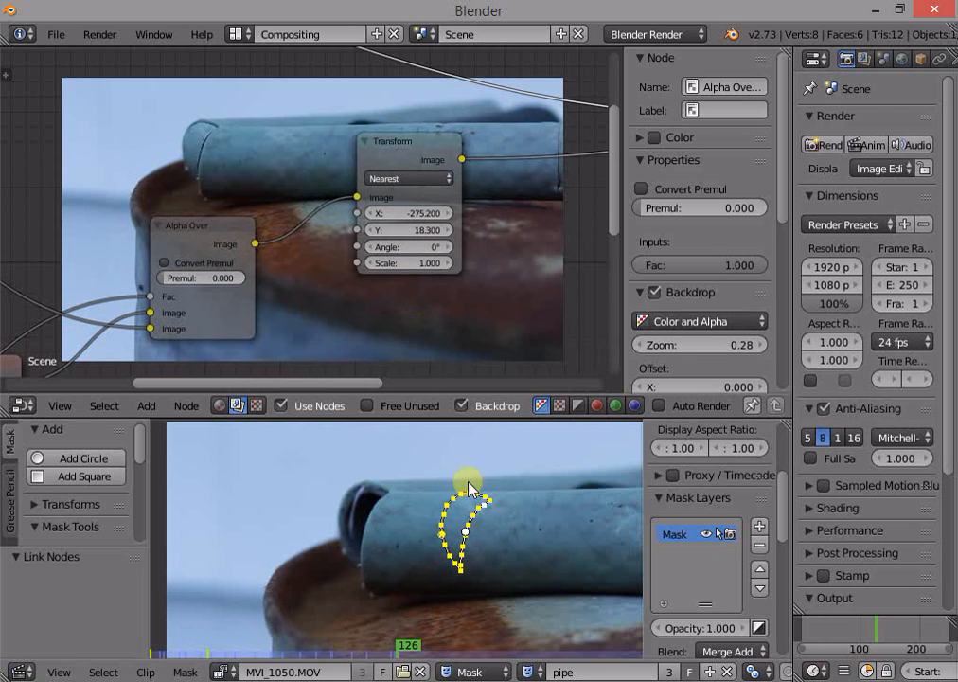
scroll(478, 531, "up", 5)
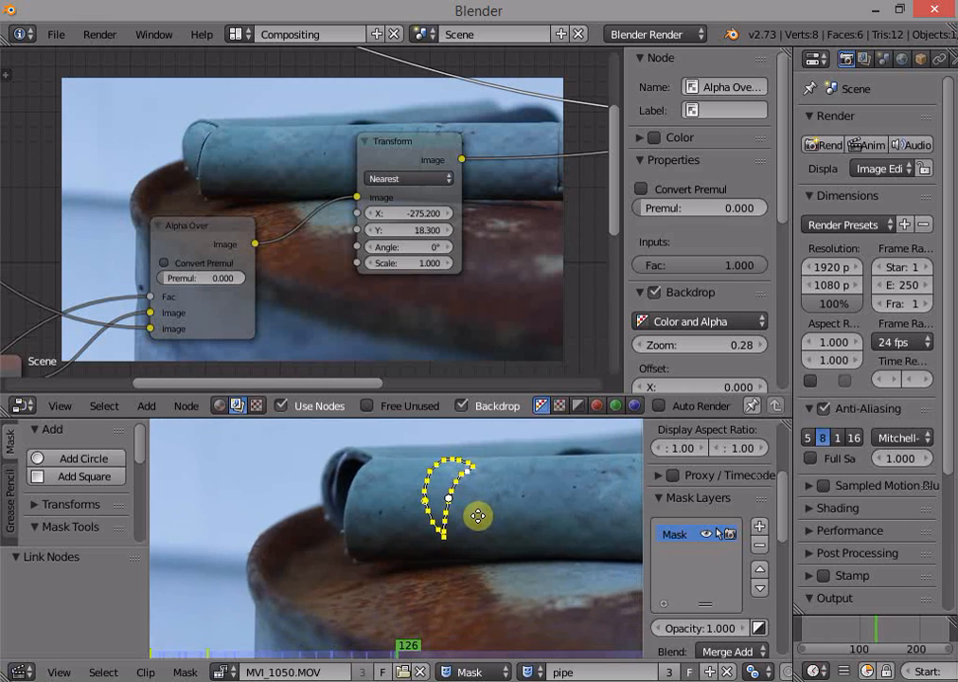
scroll(483, 554, "down", 5)
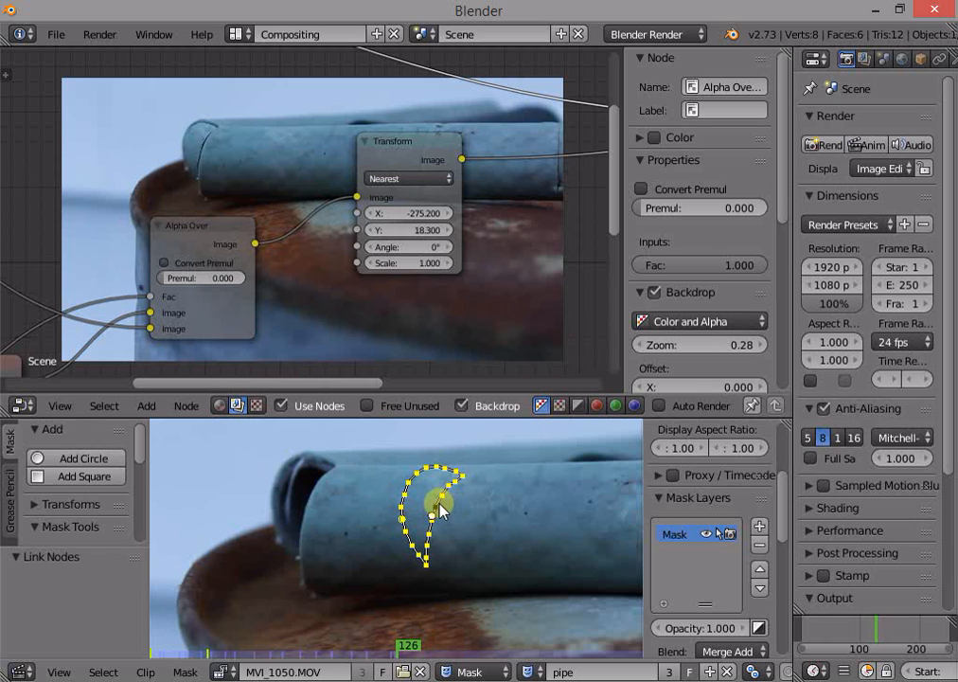
key("a")
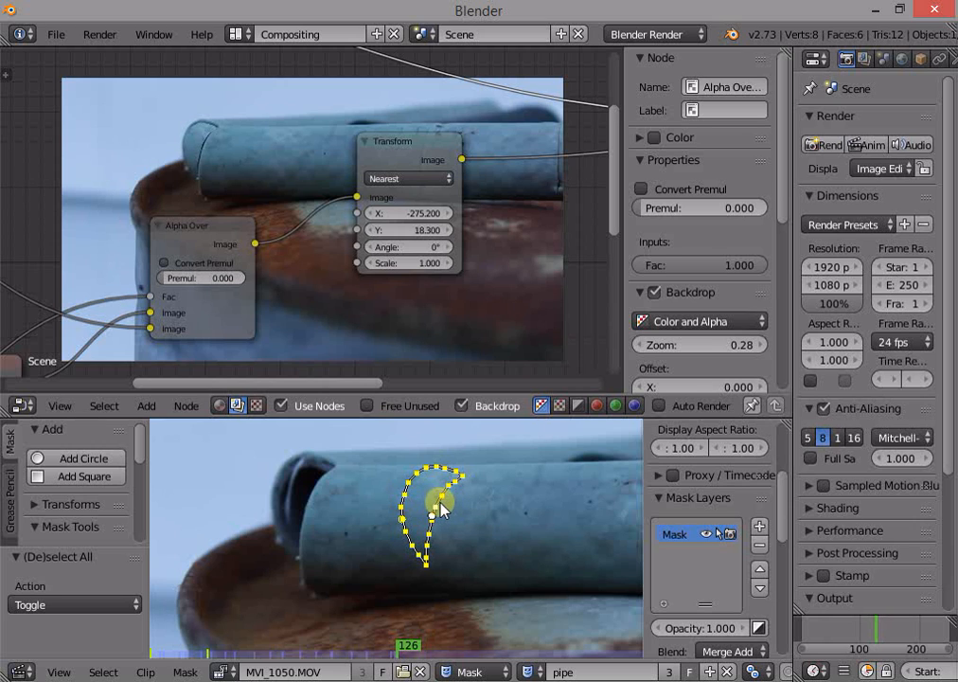
key("a")
left_click_drag(440, 503, 447, 503, "shift")
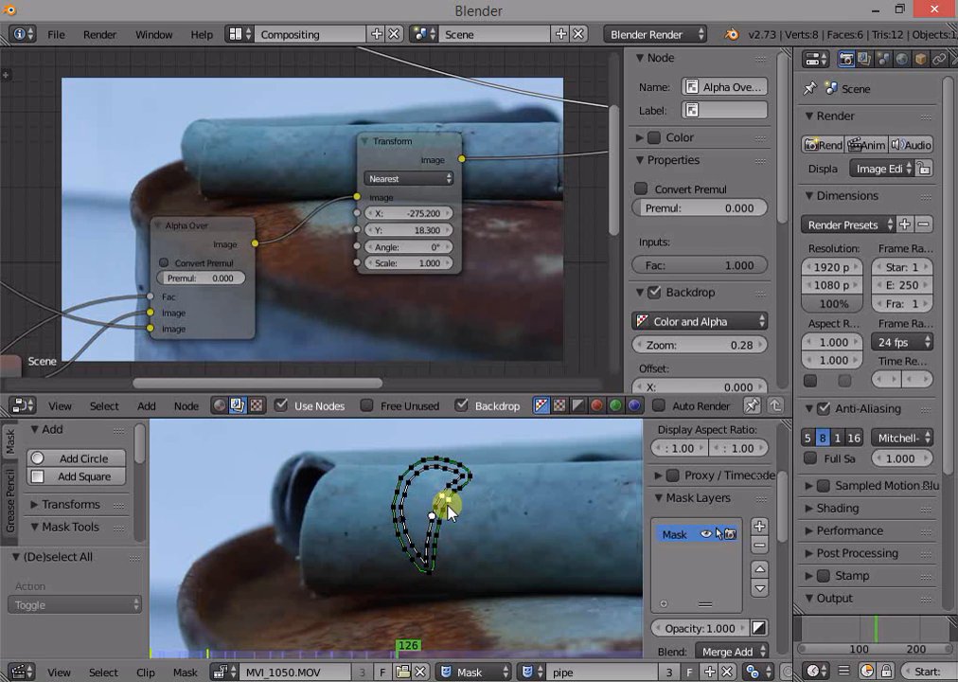
Step: Enlarge the cutout in the Transform node to scale 1.2 and reposition it at X -266.3 and Y -45.6
middle_click_drag(452, 307, 470, 328)
scroll(470, 328, "up", 1)
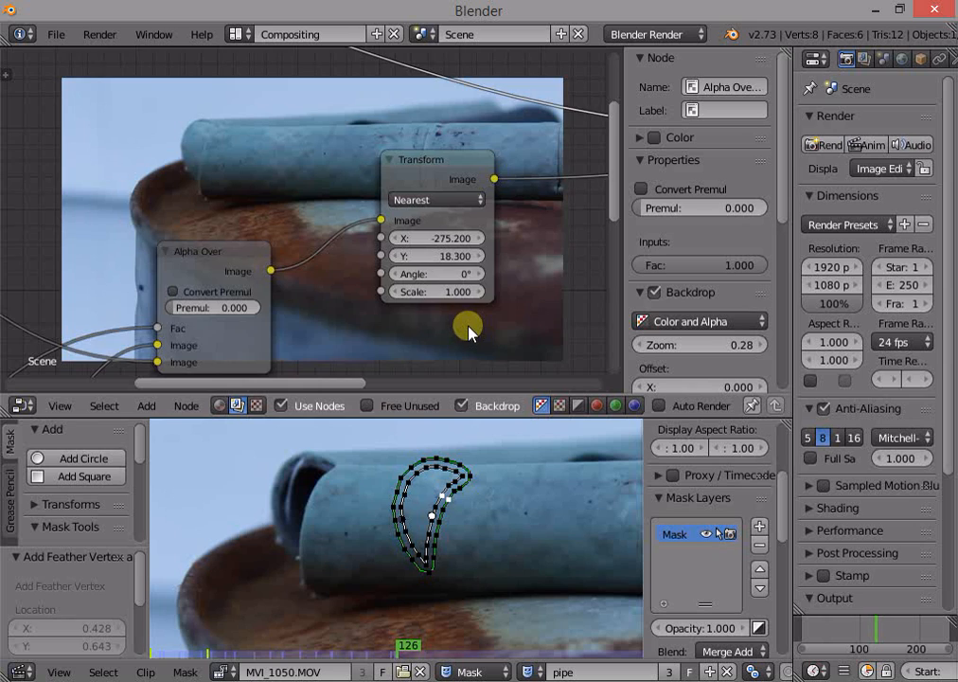
scroll(473, 324, "up", 1)
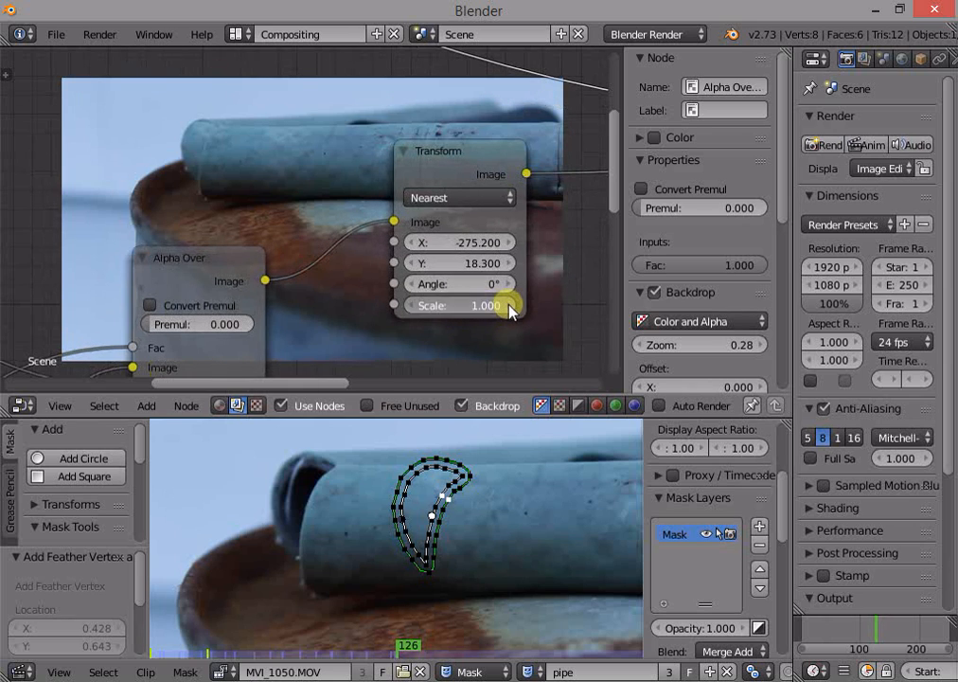
left_click(509, 306)
left_click(509, 306)
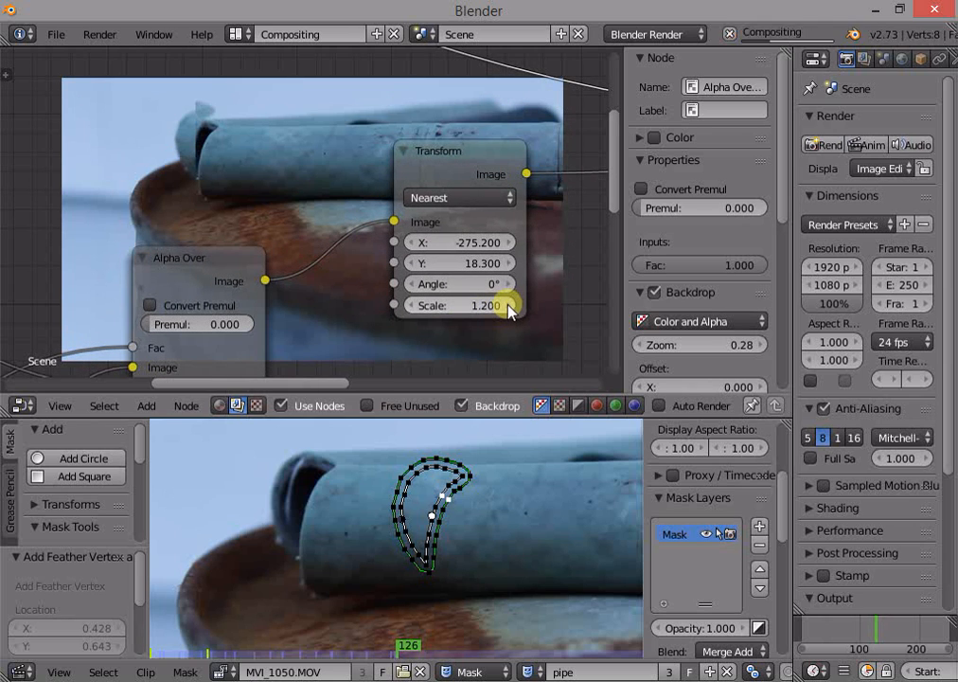
left_click_drag(486, 266, 17, 267)
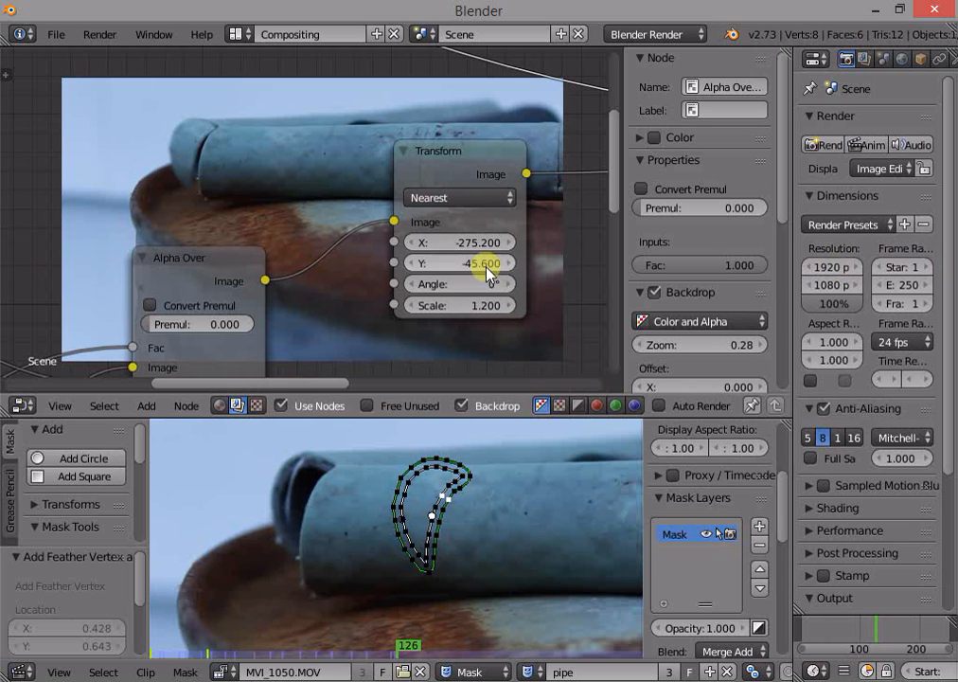
left_click_drag(483, 242, 573, 238)
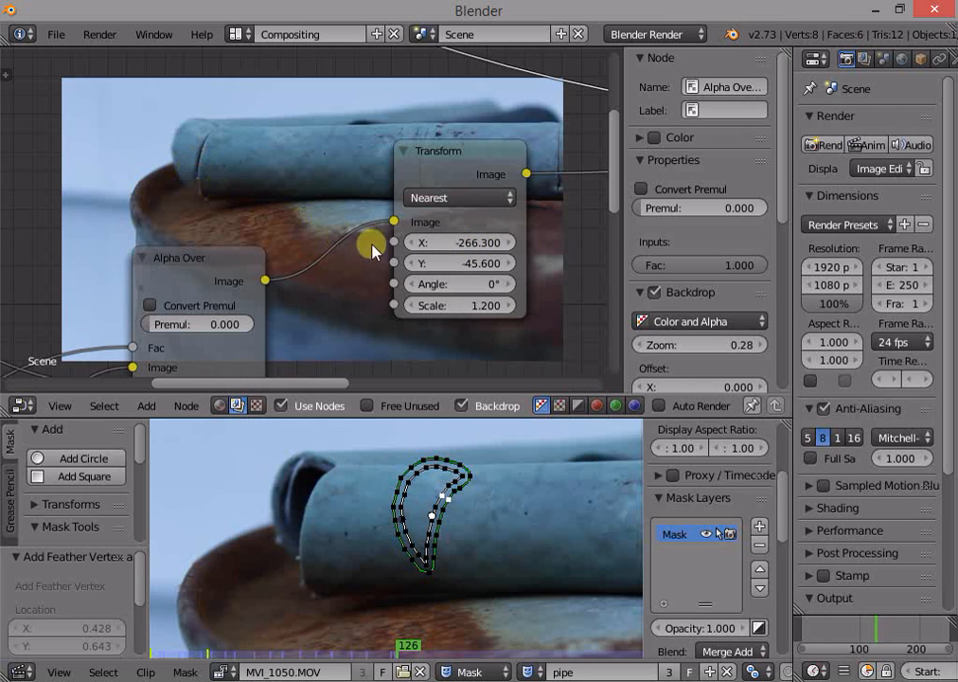
Step: Rotate the cutout by setting the Transform node's angle to 7°
left_click(509, 284)
left_click(509, 284)
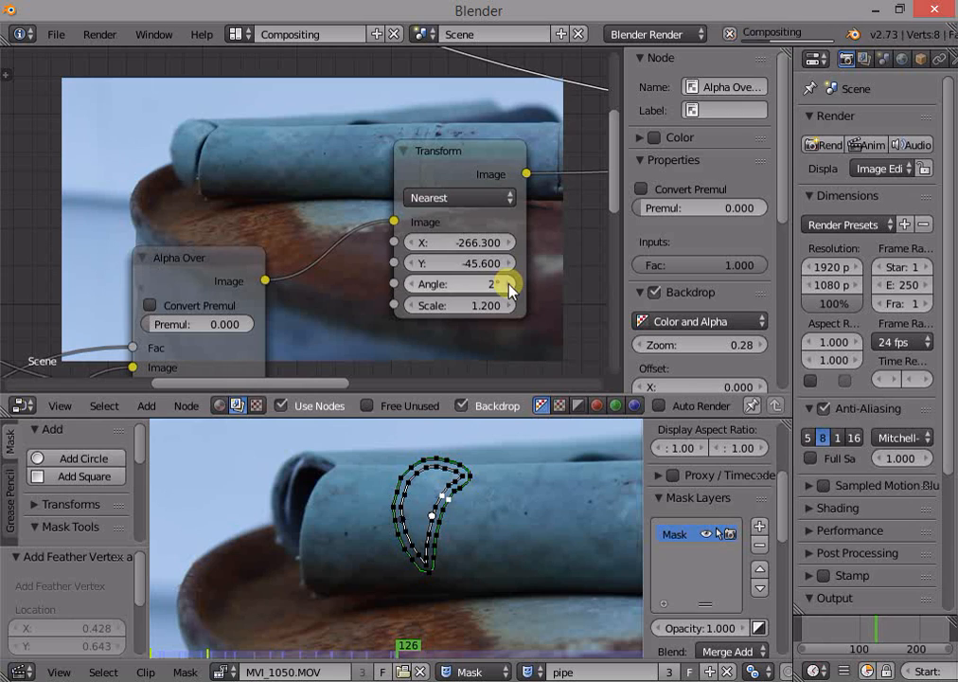
left_click(509, 285)
left_click(509, 285)
left_click(509, 285)
left_click(509, 285)
left_click(508, 285)
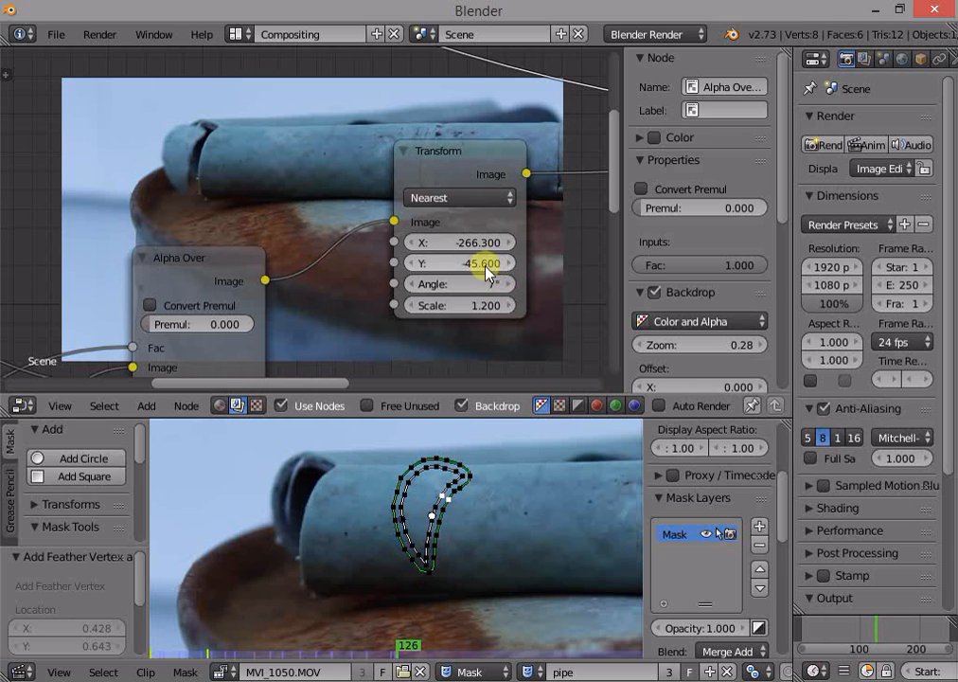
Step: Realign the rotated cutout over the pipe's open end by setting the Transform node to X -216.4 and Y -26.9
left_click_drag(459, 268, 562, 265)
left_click_drag(447, 243, 851, 259)
left_click_drag(419, 263, 524, 262)
left_click_drag(416, 241, 523, 254)
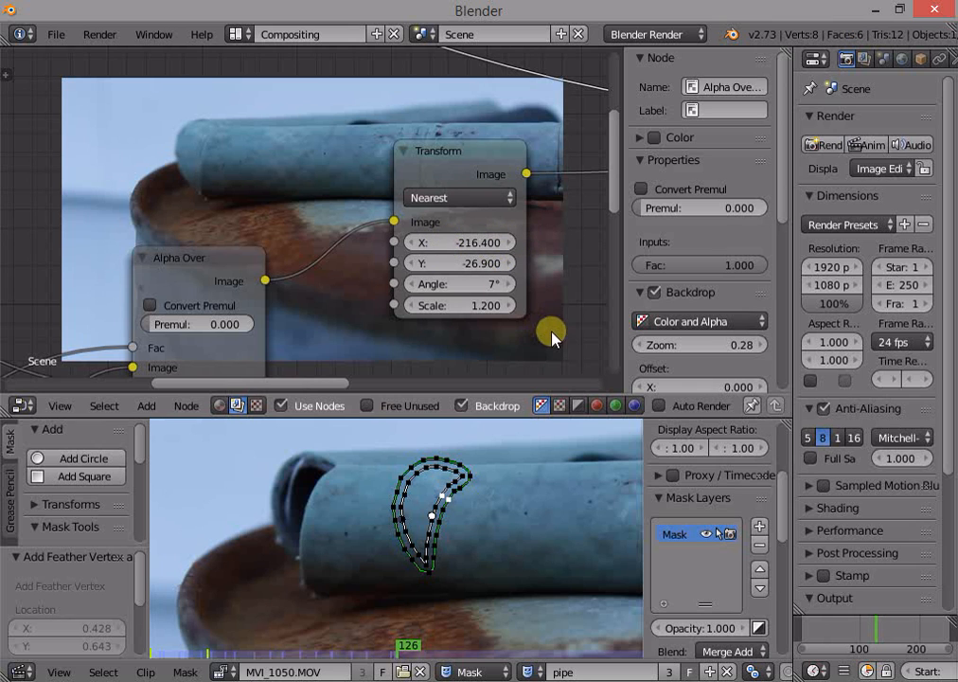
Step: Examine how the transformed cutout blends over the pipe's open end in the backdrop and compare it with the masked footage
middle_click_drag(561, 333, 515, 300)
scroll(514, 299, "down", 3)
middle_click_drag(226, 133, 319, 168)
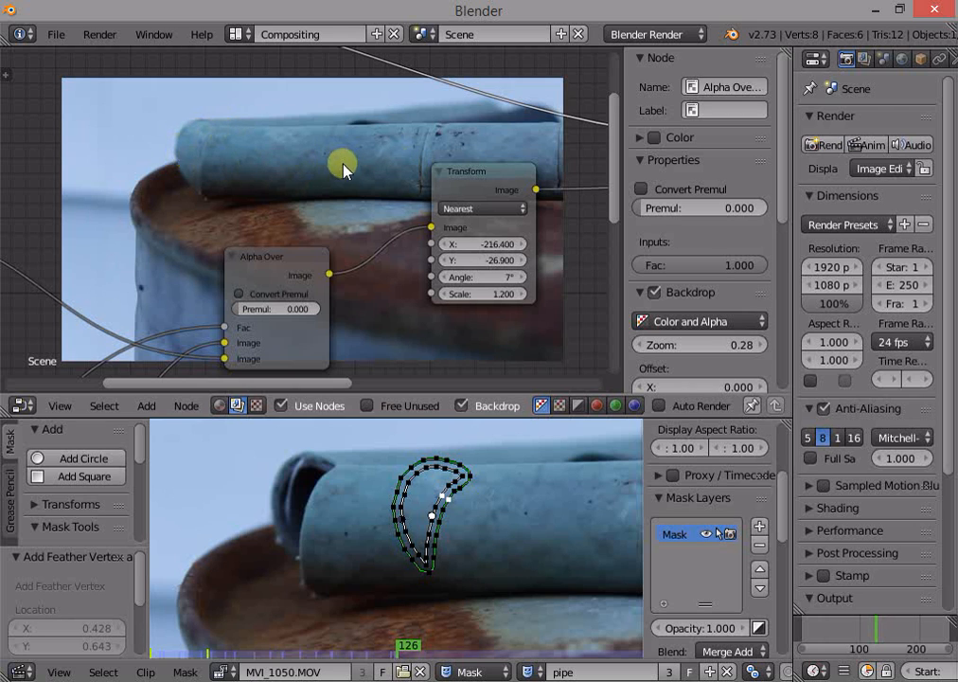
scroll(328, 513, "down", 4)
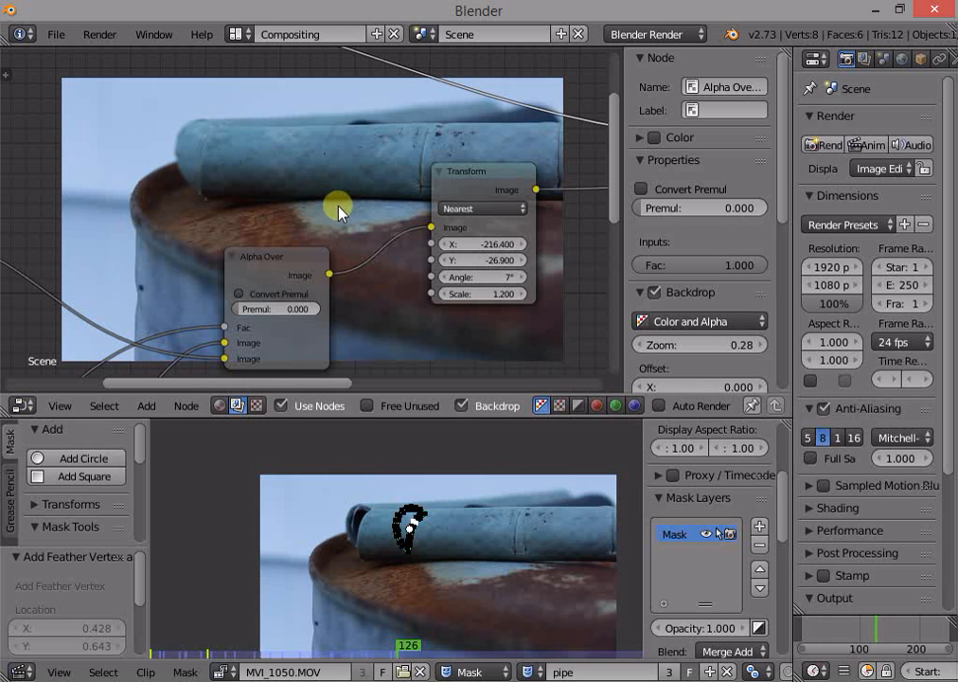
scroll(265, 171, "up", 3)
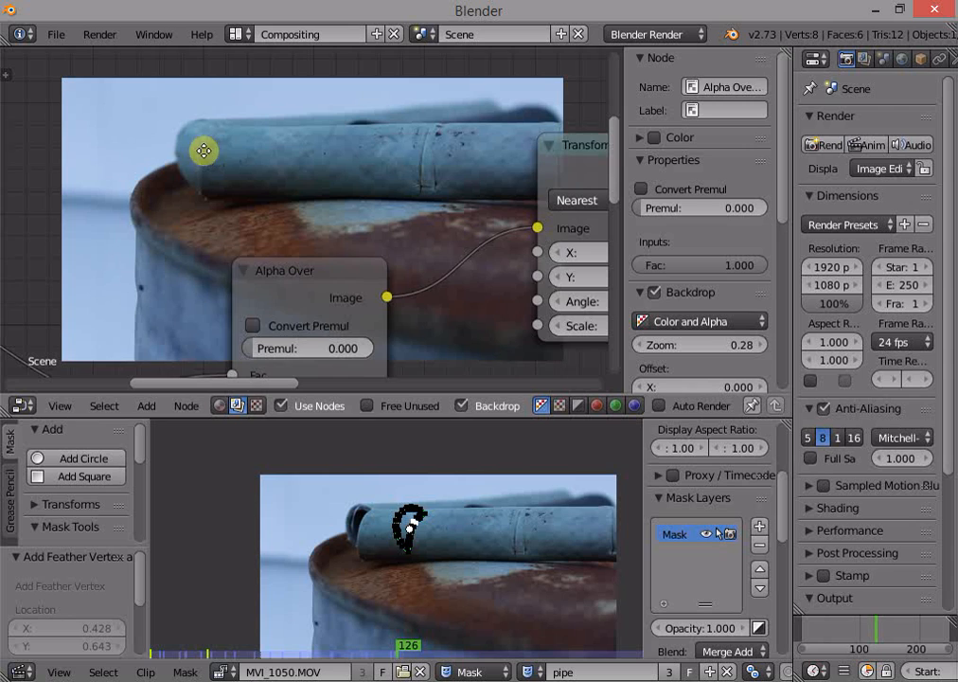
middle_click_drag(204, 149, 212, 166)
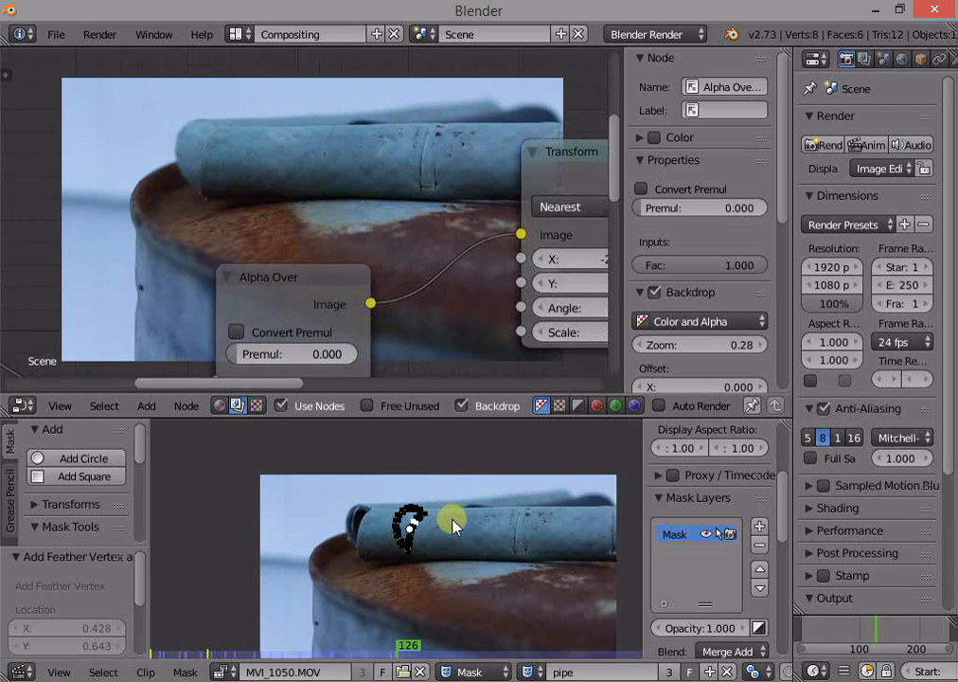
scroll(438, 518, "up", 3)
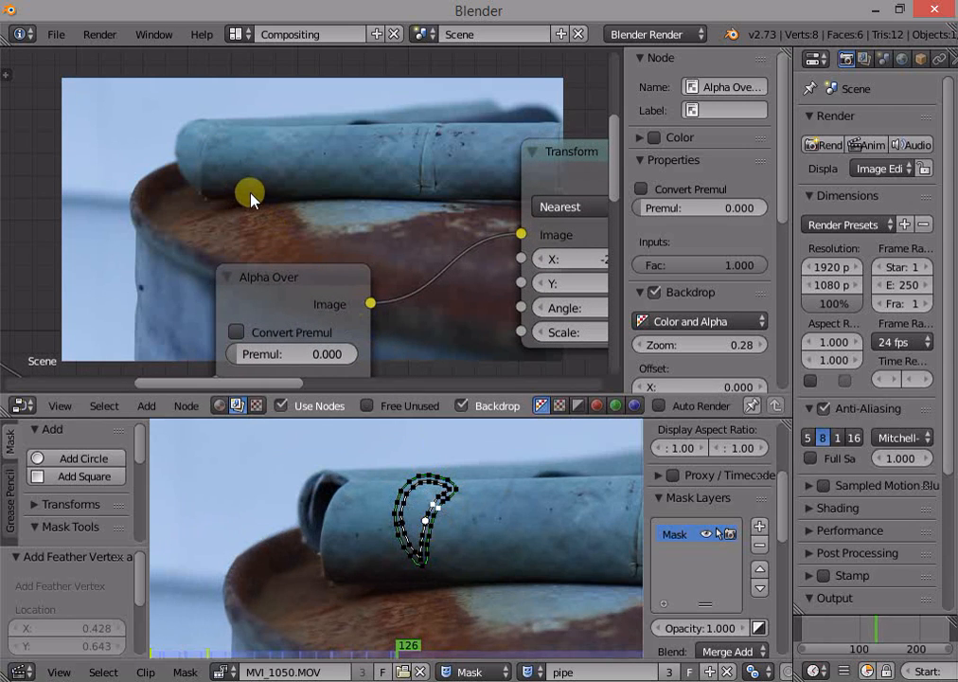
middle_click_drag(395, 215, 170, 204)
scroll(171, 205, "down", 4)
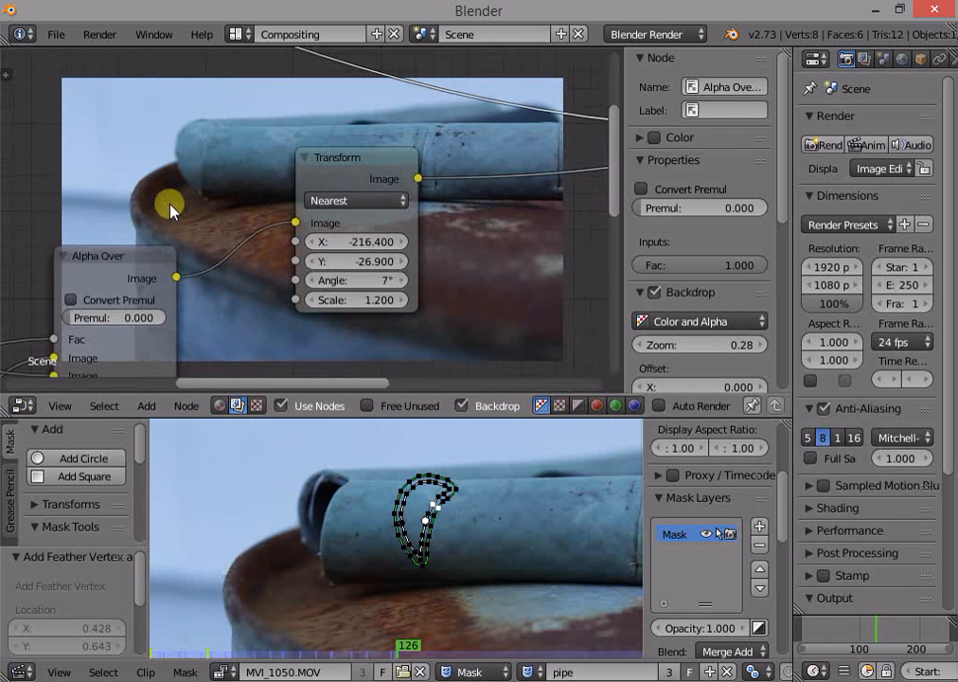
middle_click_drag(536, 259, 485, 228)
scroll(485, 227, "down", 2)
scroll(396, 261, "down", 1)
middle_click_drag(395, 261, 457, 282)
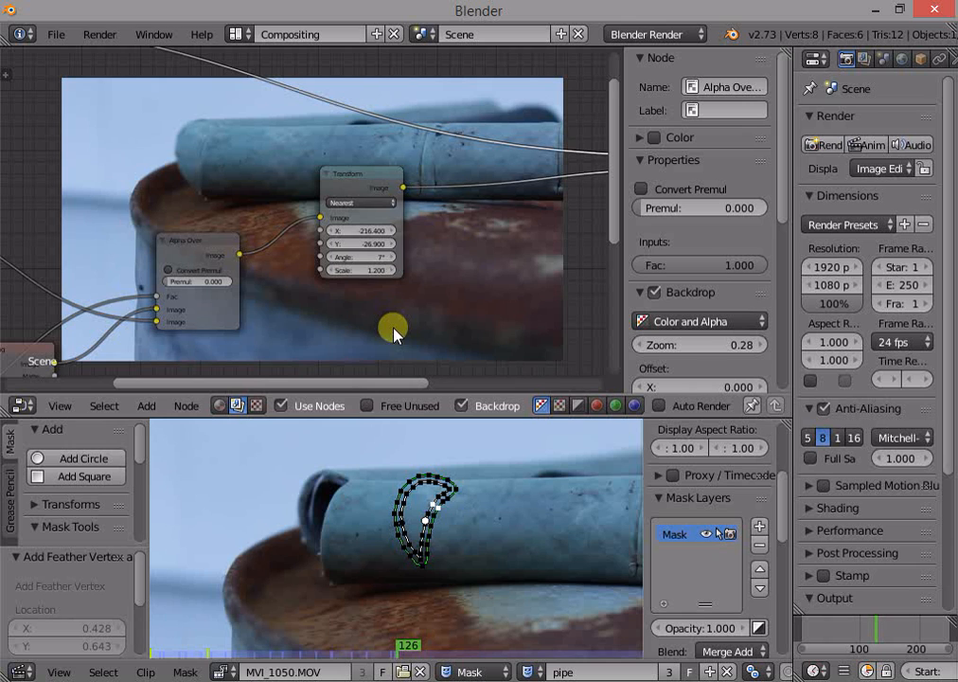
scroll(393, 329, "up", 4)
middle_click_drag(451, 316, 403, 301)
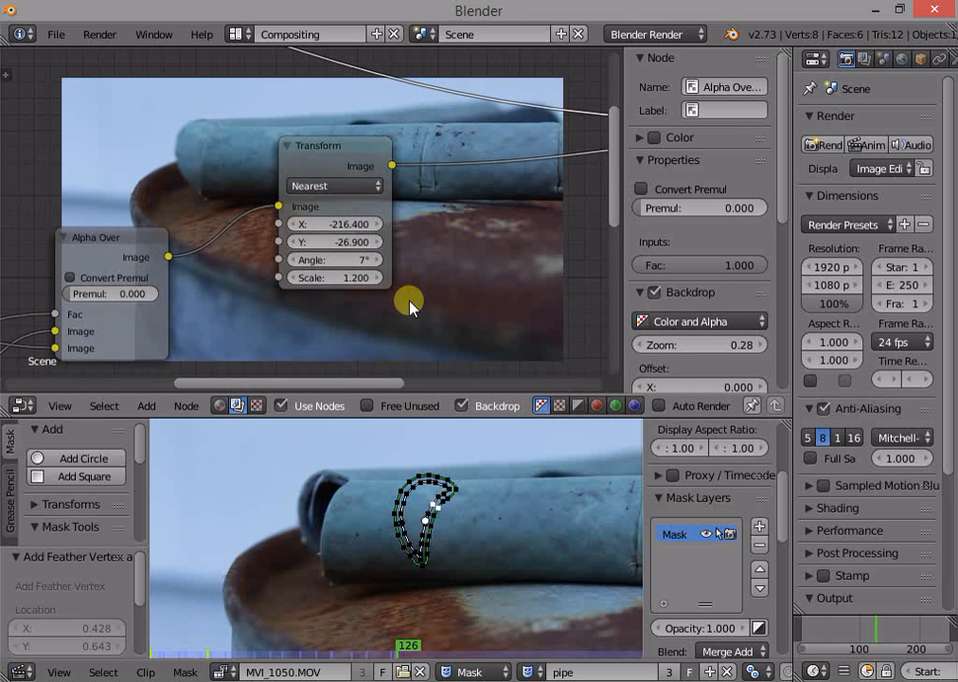
Step: Move the final Alpha Over, Composite and Viewer nodes together closer to the Transform node
scroll(409, 304, "down", 6)
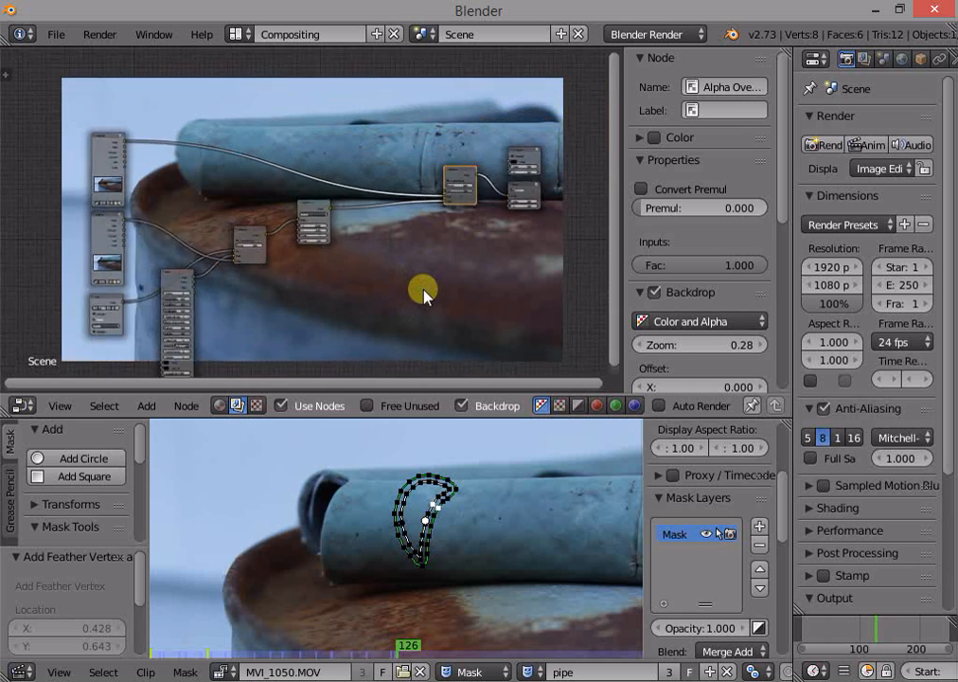
scroll(423, 290, "down", 1)
middle_click_drag(425, 291, 389, 275)
scroll(384, 280, "down", 1)
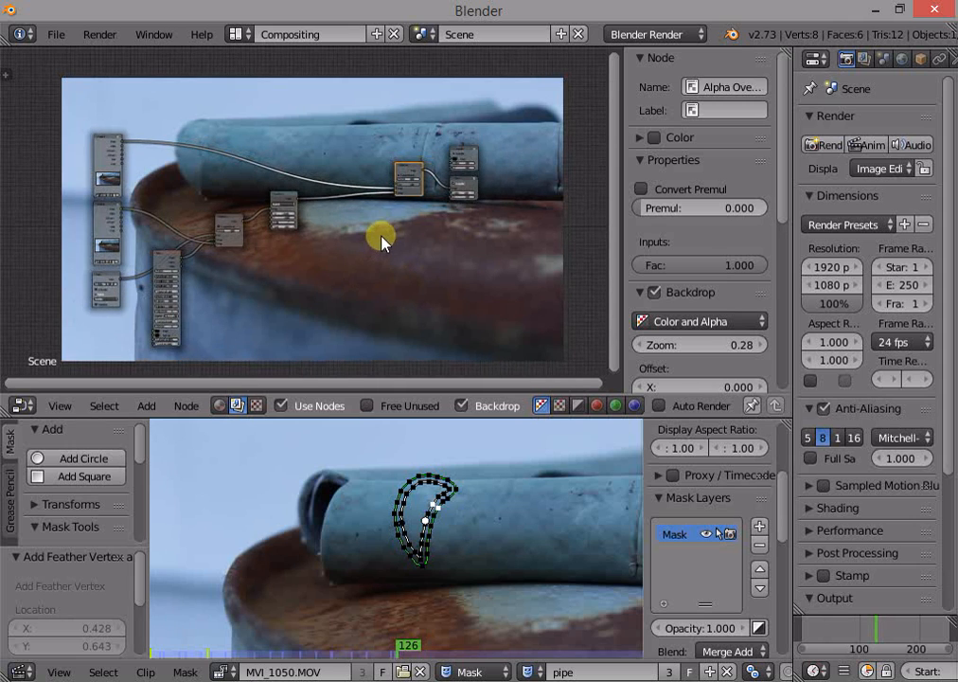
key("a")
left_click_drag(371, 118, 520, 258)
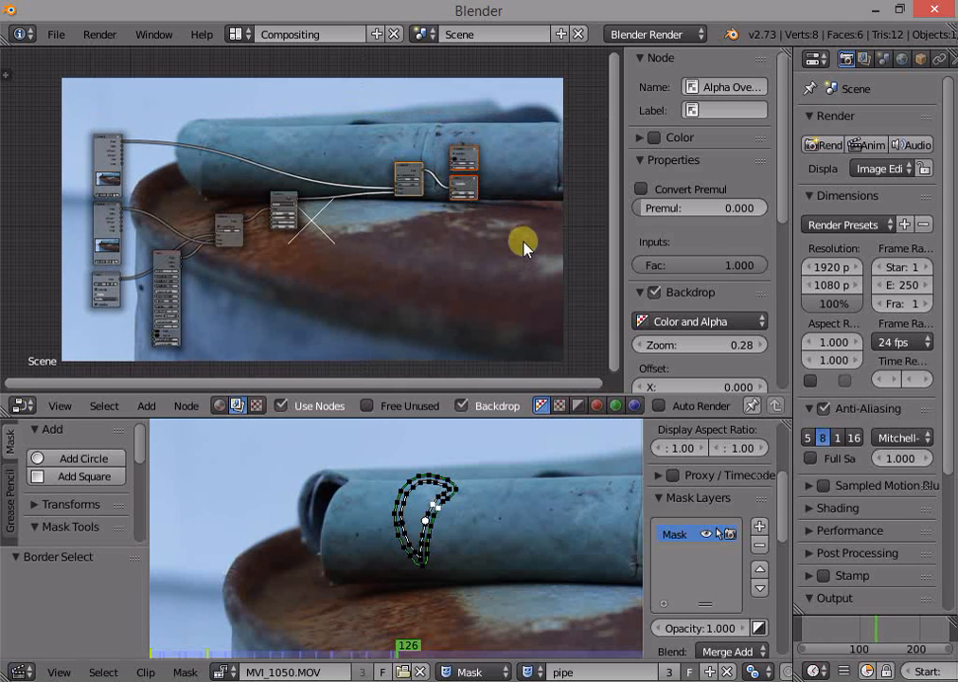
key("g")
left_click(447, 251)
Step: Review the Mask and Keying nodes and their links through the rest of the node tree
scroll(356, 299, "up", 1)
middle_click_drag(311, 296, 461, 257)
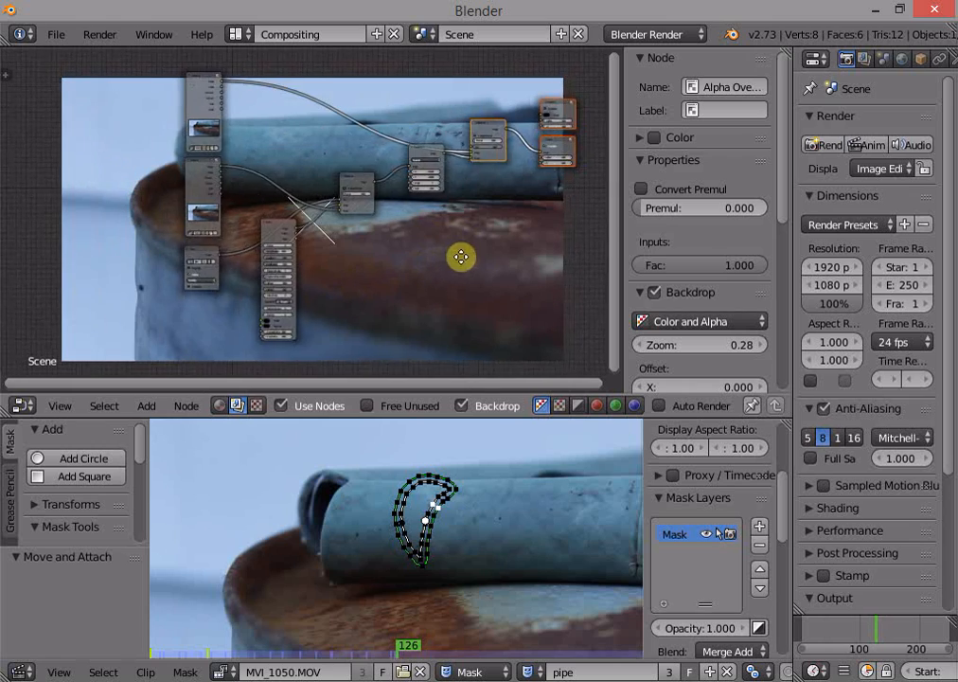
scroll(458, 262, "up", 7)
middle_click_drag(383, 288, 465, 260)
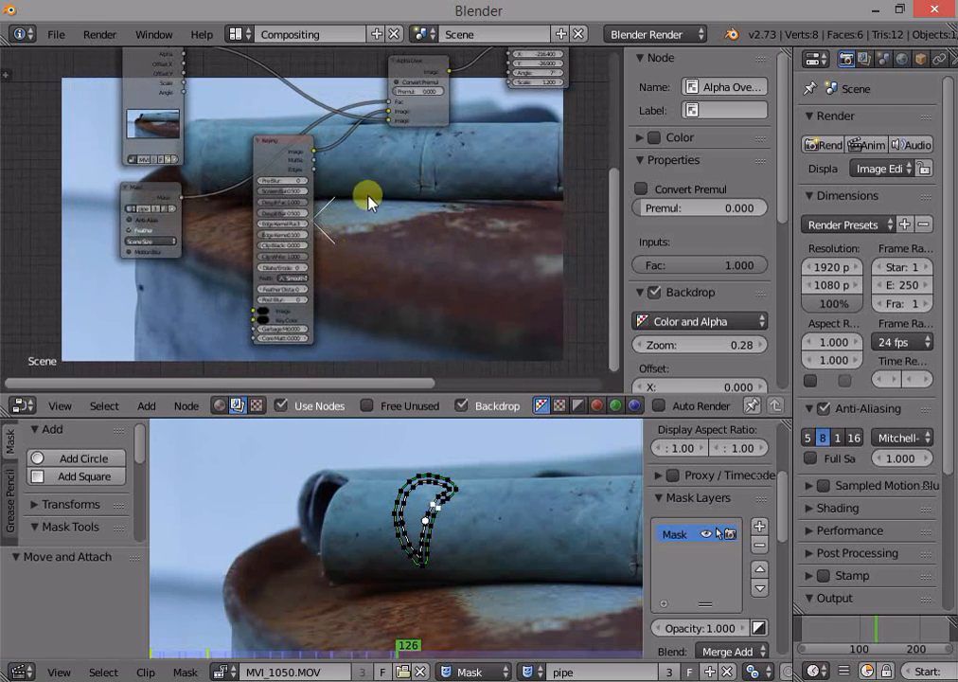
middle_click_drag(366, 174, 353, 304)
scroll(352, 303, "down", 4)
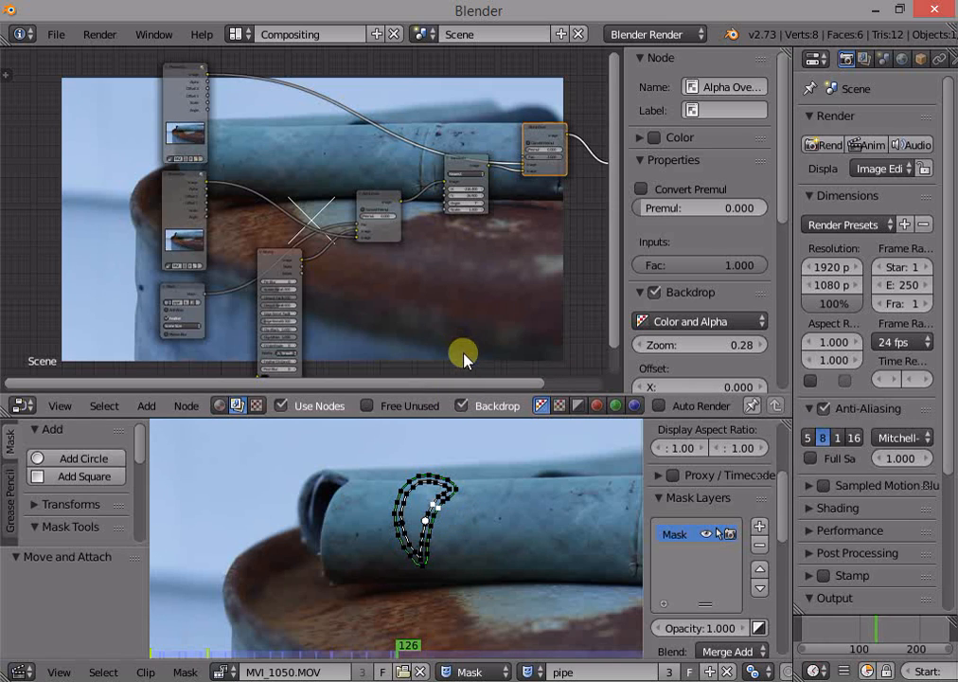
Step: Review how the Movie Clip, Mask and Keying nodes link through Alpha Over and Transform to the output nodes
middle_click_drag(467, 312, 429, 331)
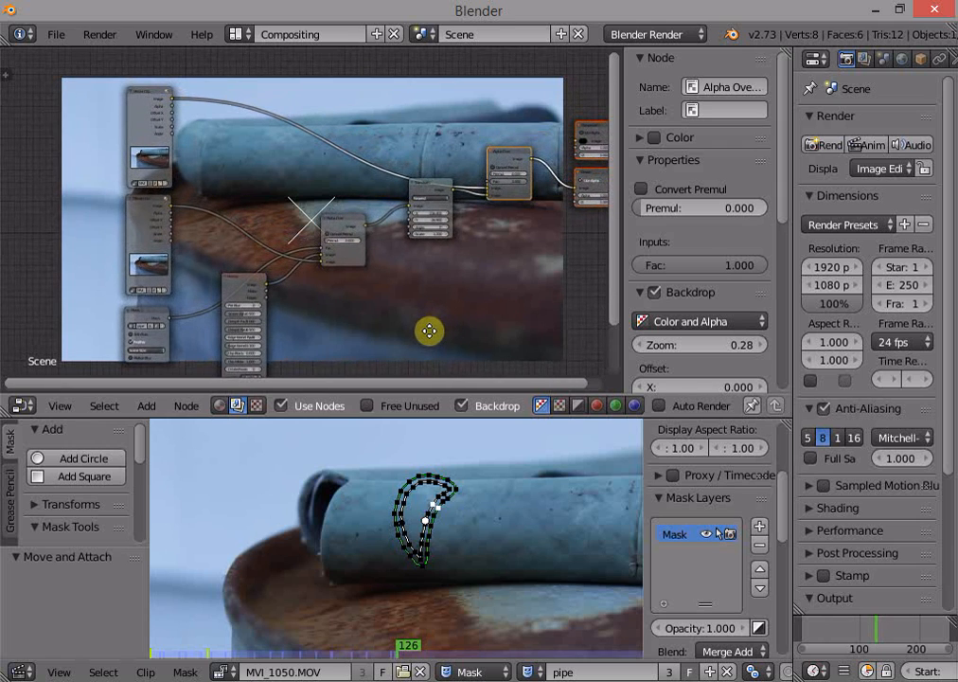
scroll(429, 332, "up", 4)
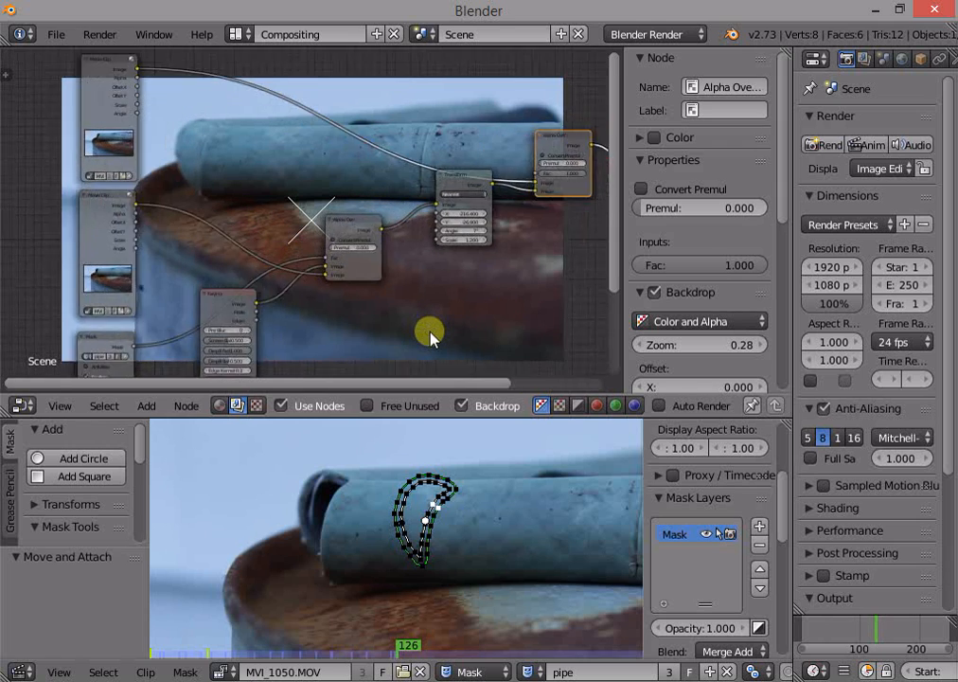
middle_click_drag(429, 331, 535, 214)
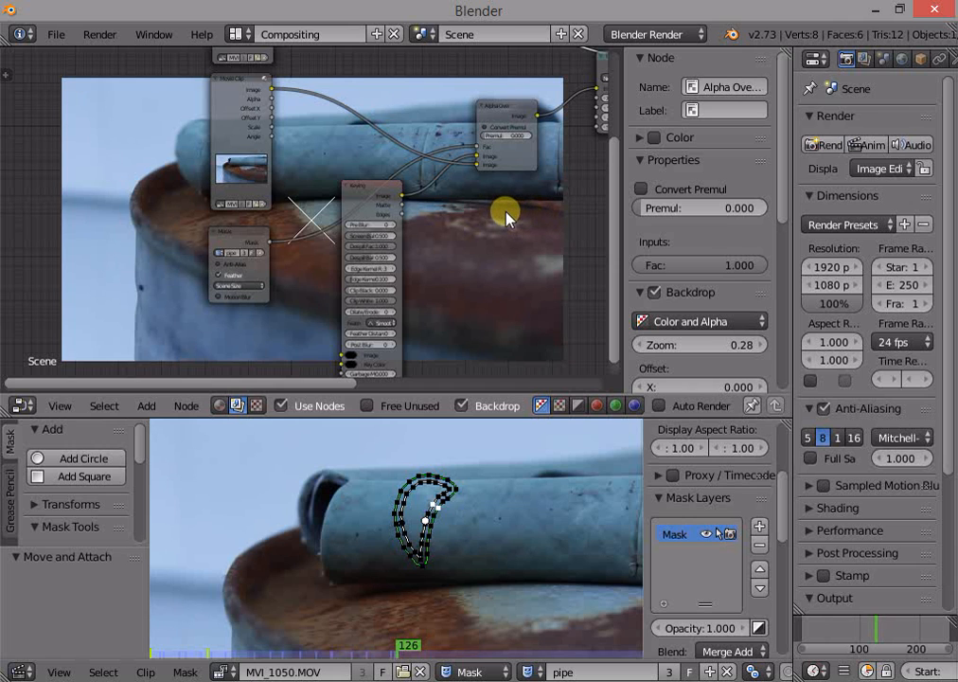
scroll(506, 216, "up", 2)
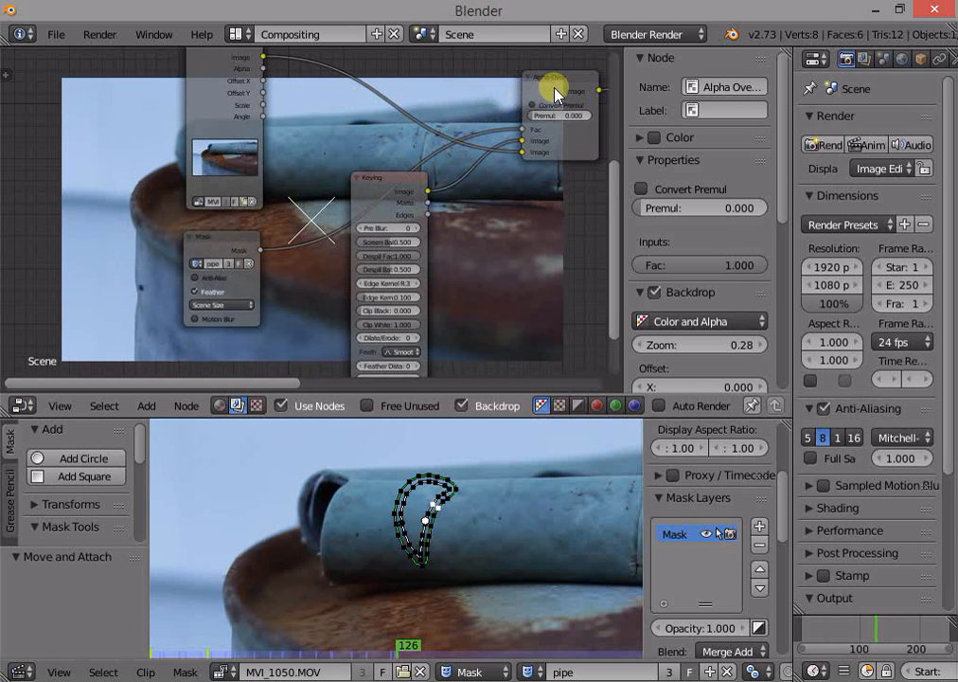
middle_click_drag(491, 215, 402, 188)
scroll(292, 167, "down", 2)
middle_click_drag(360, 237, 321, 208)
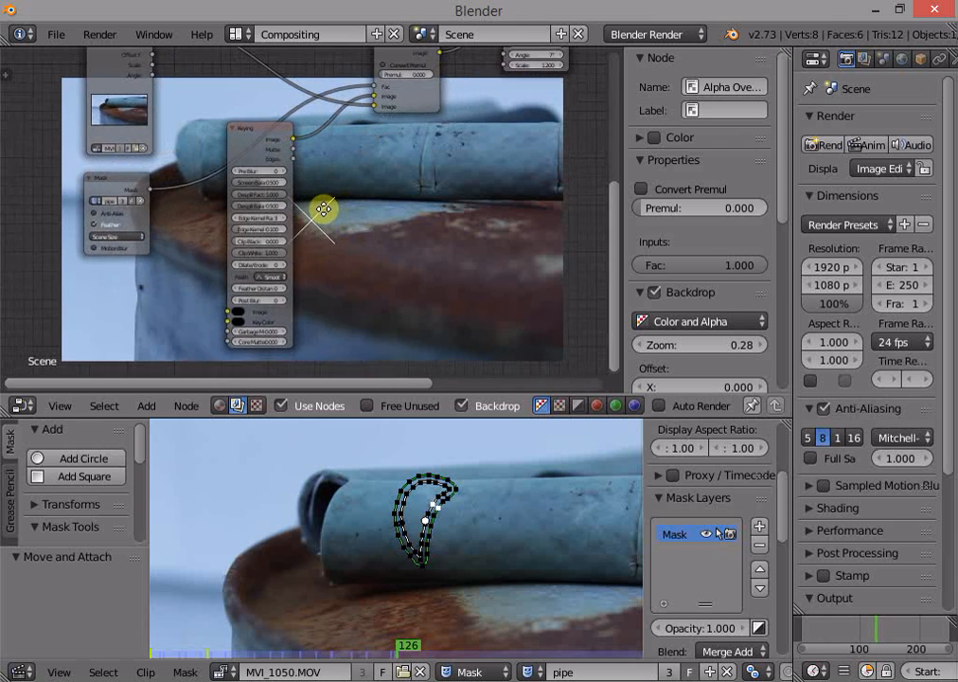
middle_click_drag(331, 133, 253, 235)
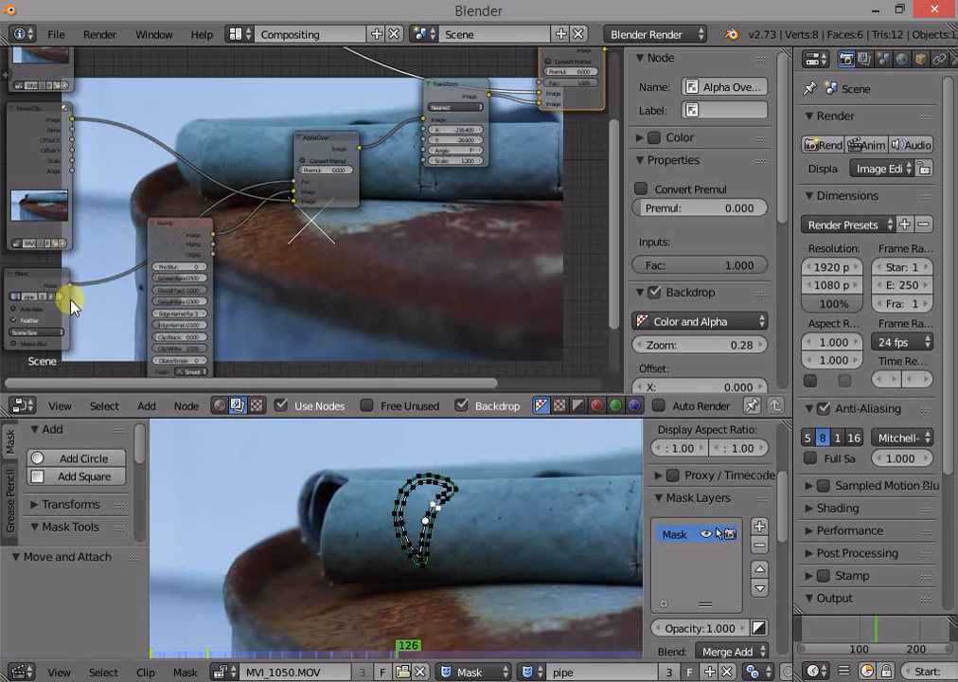
left_click_drag(273, 204, 294, 201)
middle_click_drag(446, 235, 385, 286)
scroll(407, 269, "down", 3)
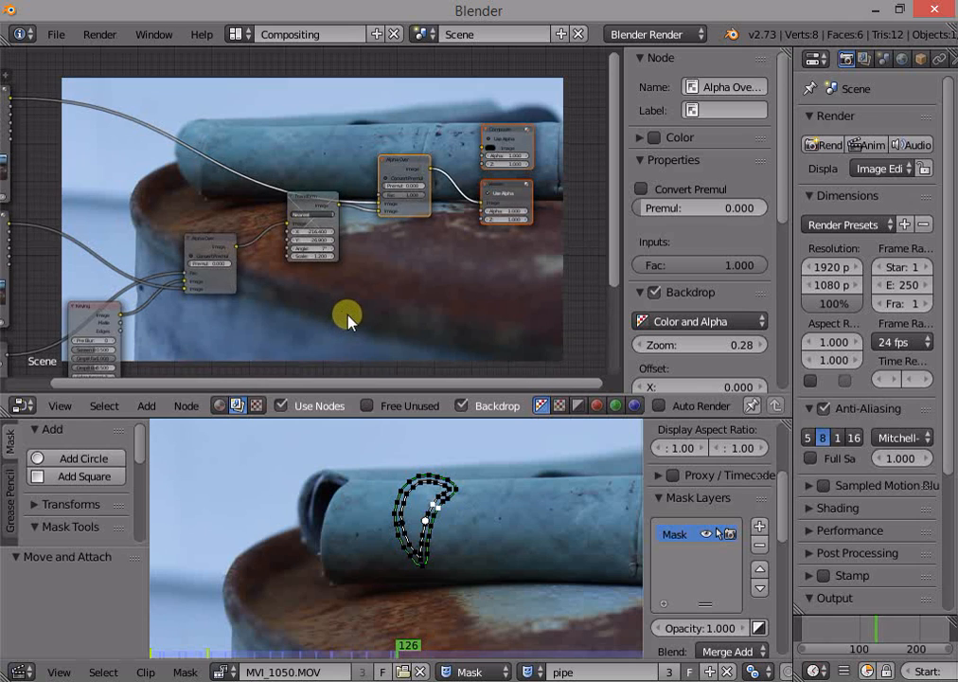
Step: Move the Transform node down in the node tree, between the two Alpha Over nodes
scroll(330, 271, "up", 1)
left_click(320, 200)
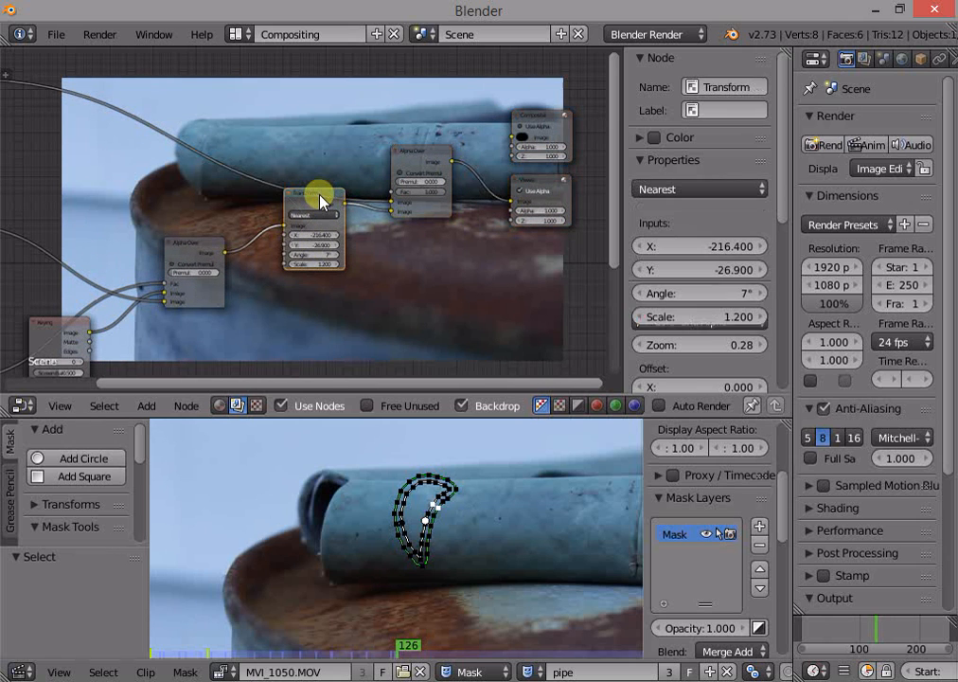
left_click_drag(312, 206, 316, 250)
middle_click_drag(346, 289, 304, 308)
scroll(361, 210, "down", 2)
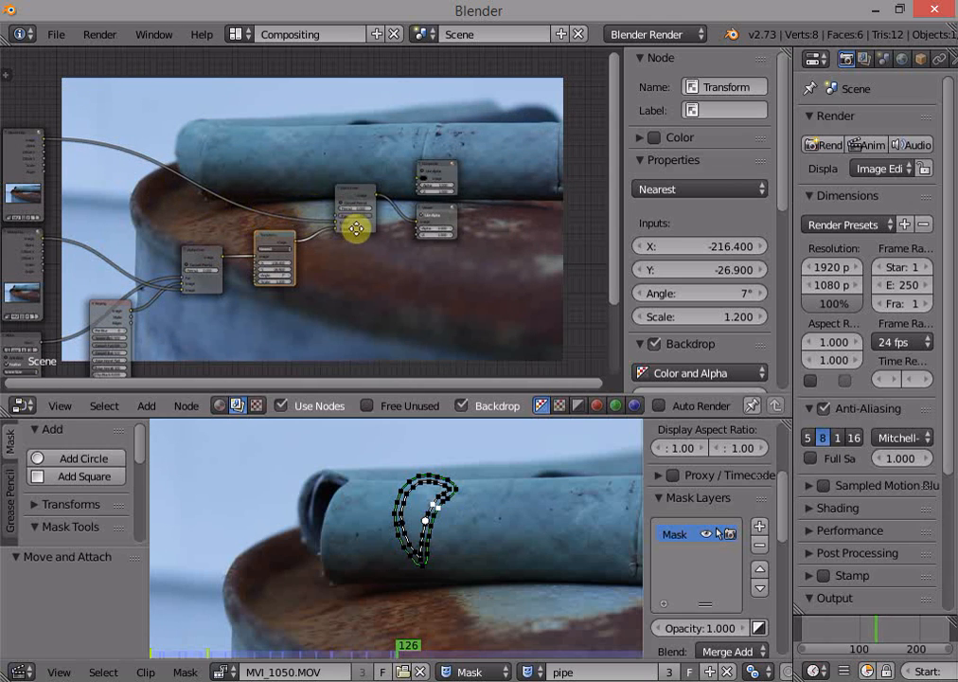
Step: Render the current frame to check the composite output, and return to the node tree
scroll(308, 282, "up", 3)
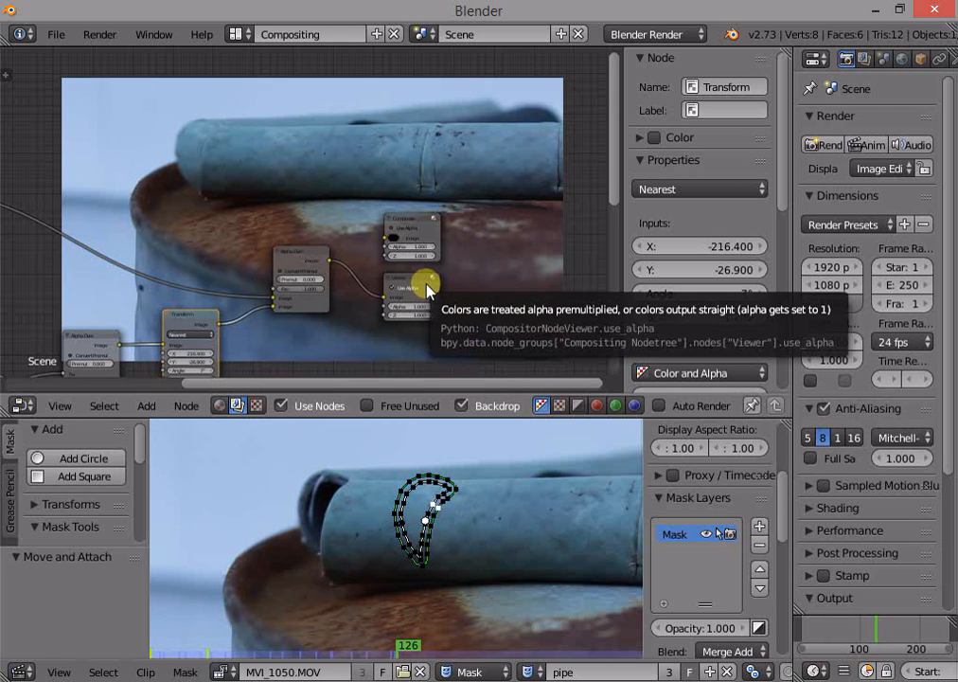
key("F12")
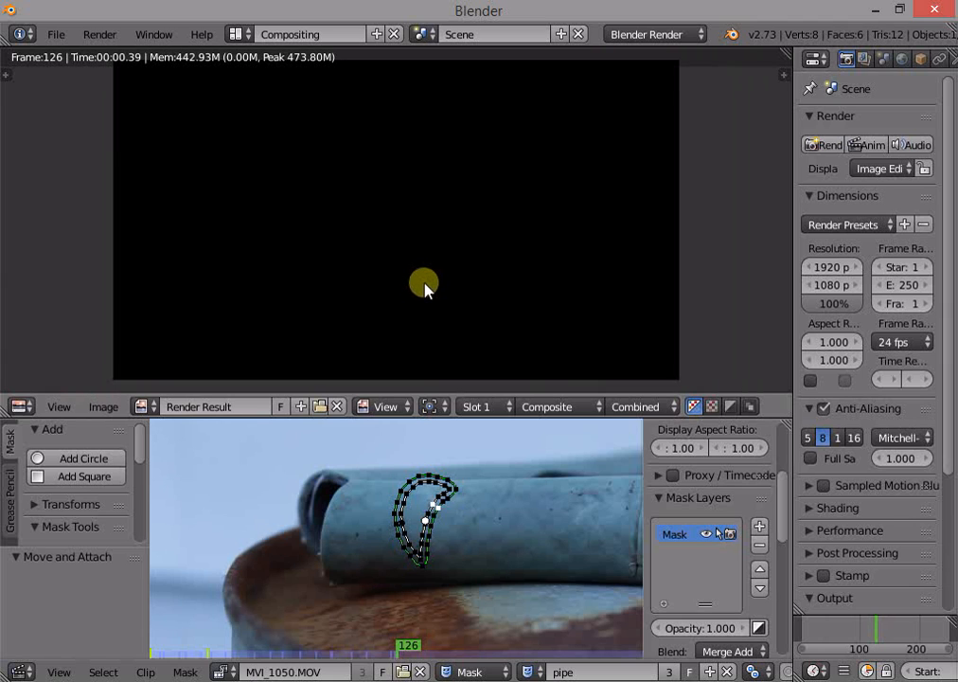
key("Escape")
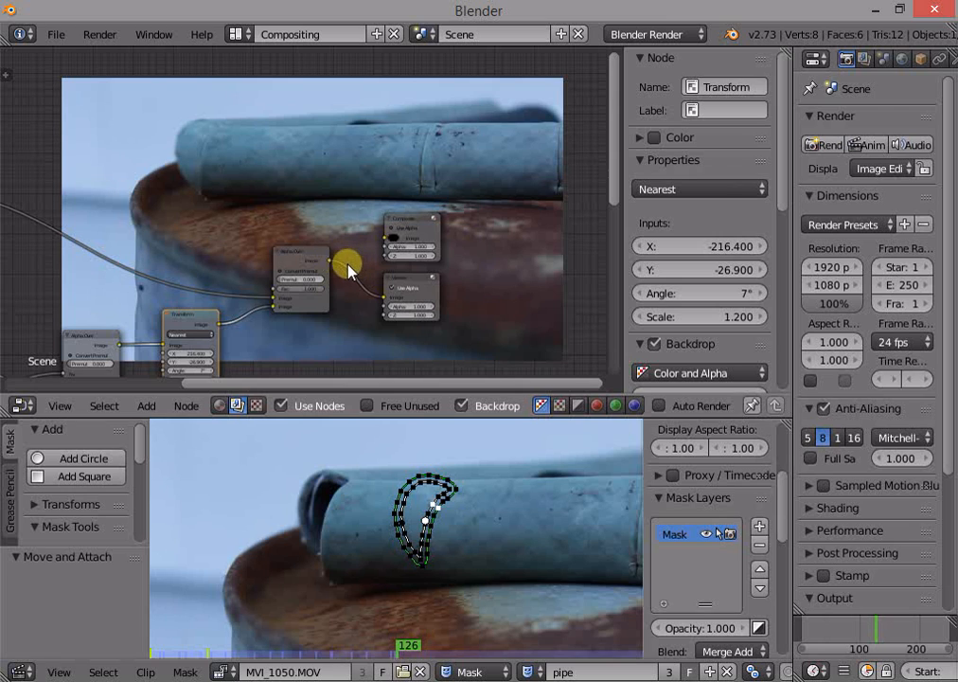
Step: Try linking the final Alpha Over node's output directly to the Composite node's Image input, and remove that link
left_click(404, 220)
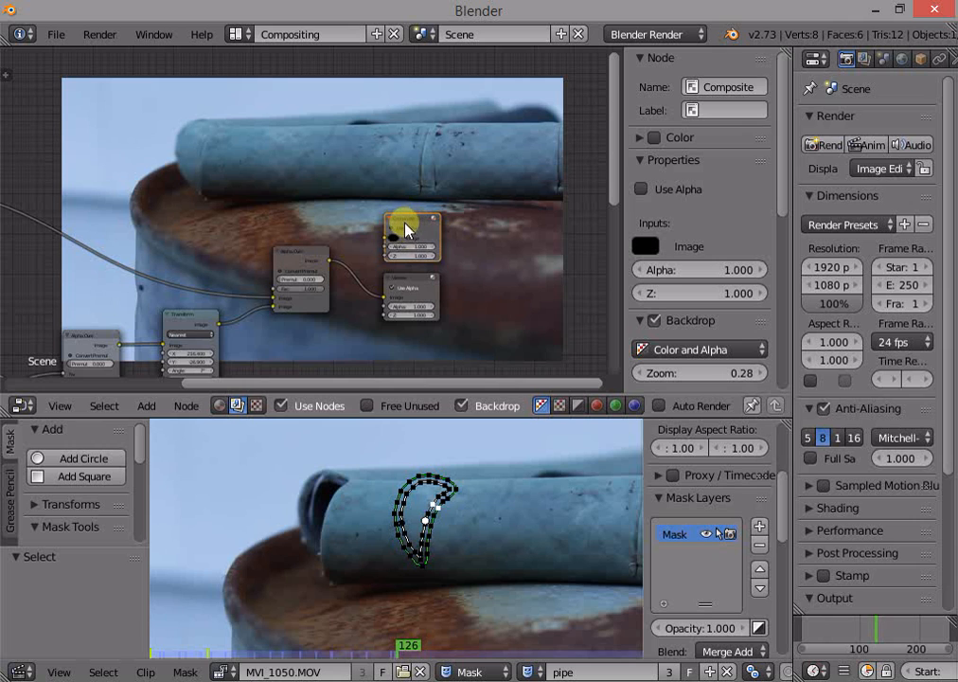
scroll(398, 251, "up", 3)
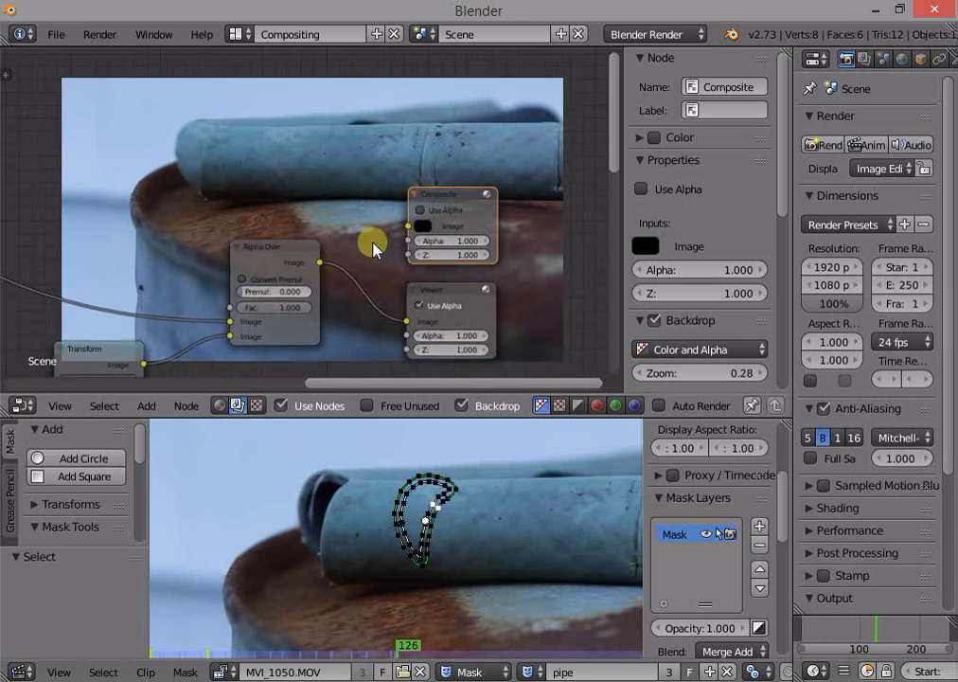
scroll(374, 246, "up", 1)
middle_click_drag(442, 282, 401, 248)
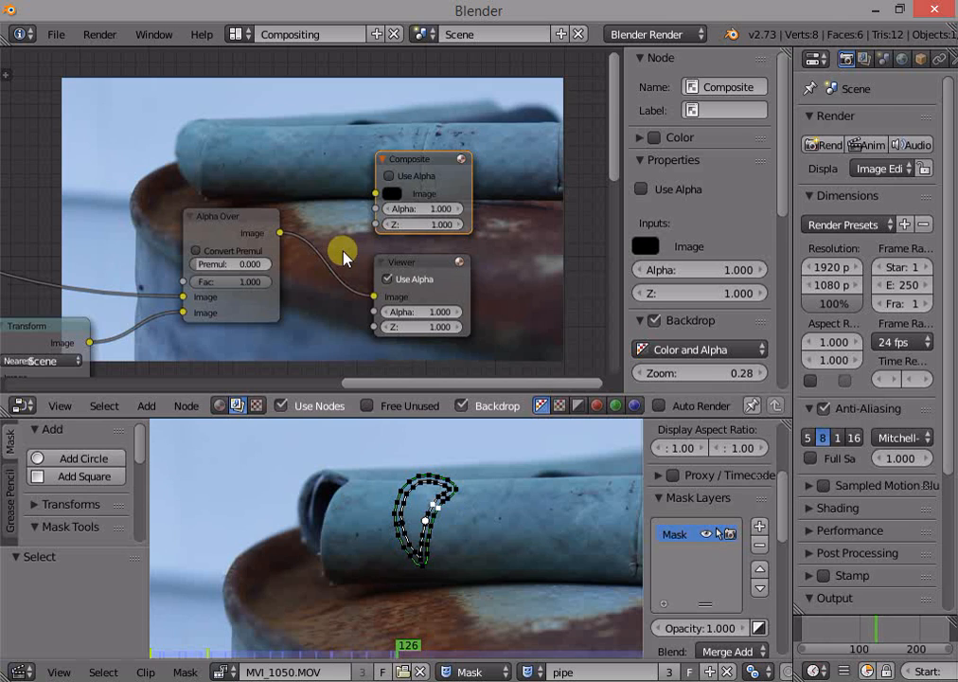
left_click_drag(282, 232, 379, 193)
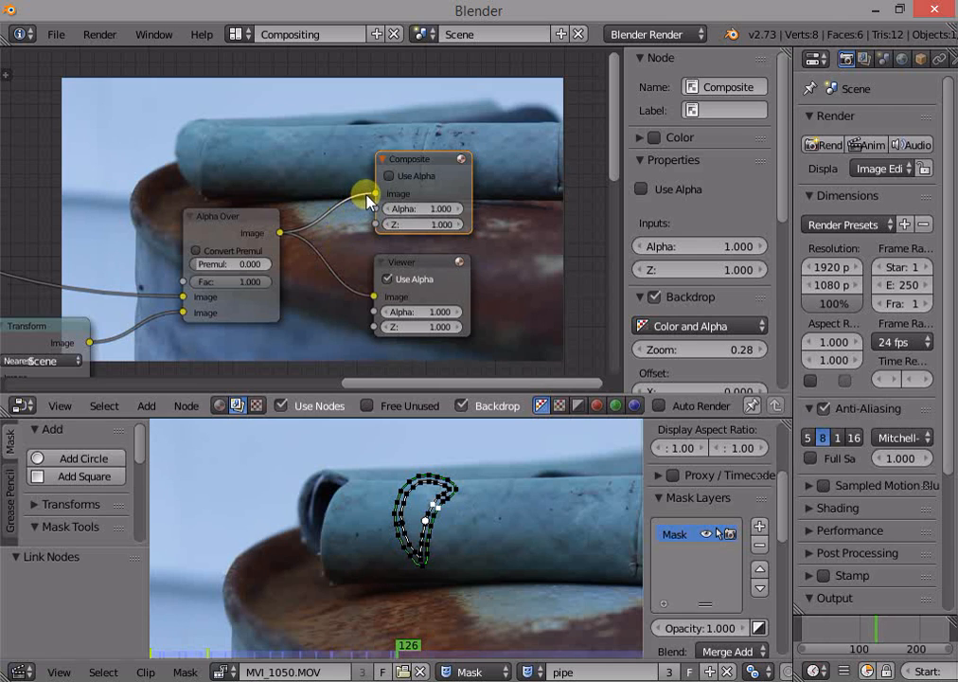
left_click_drag(376, 197, 229, 204)
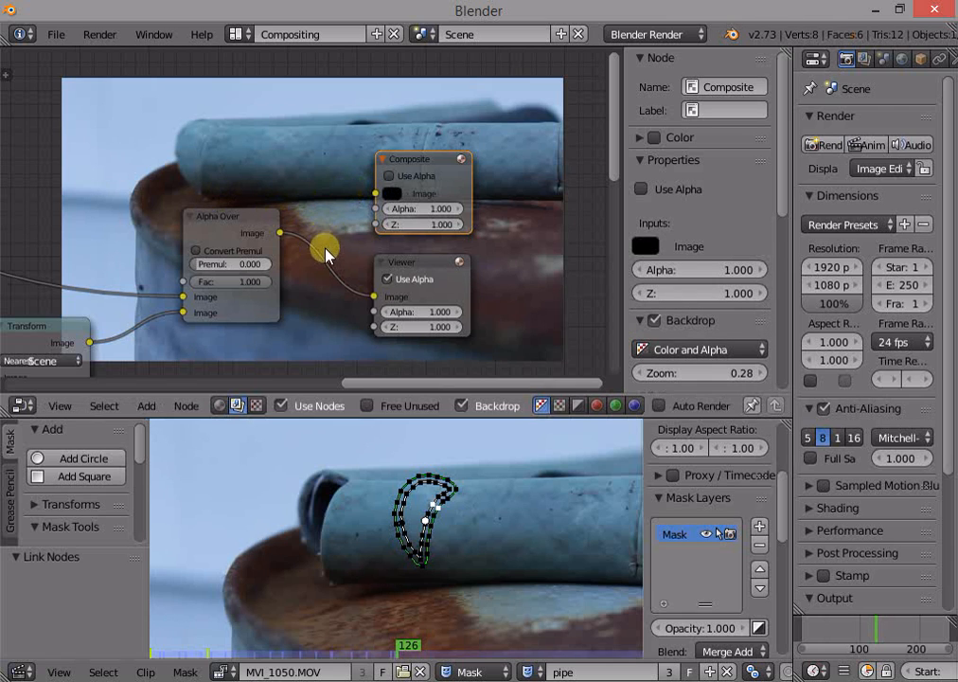
Step: Add a reroute point on the Alpha Over to Viewer link, connect it to the Composite node's Image input, and centre it between both outputs
scroll(320, 249, "down", 3)
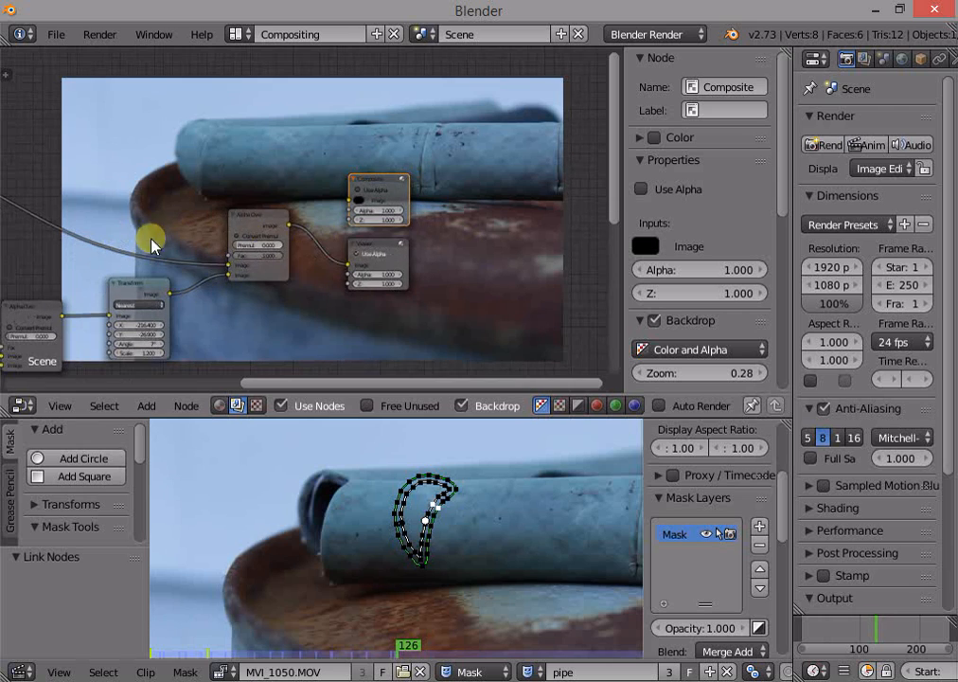
left_click_drag(318, 236, 320, 256, "shift")
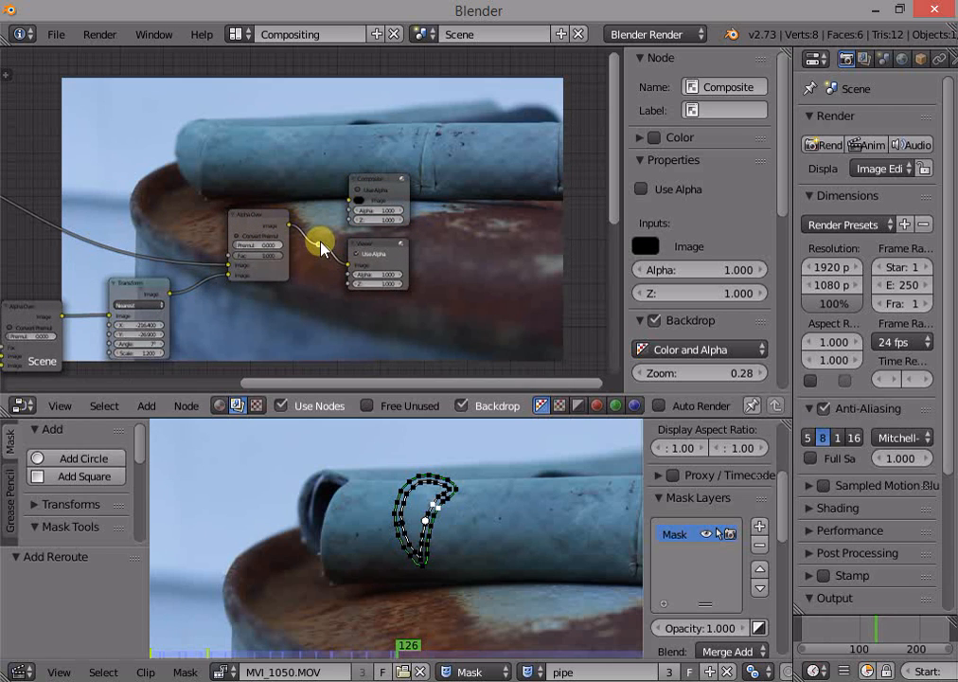
left_click_drag(320, 246, 344, 200)
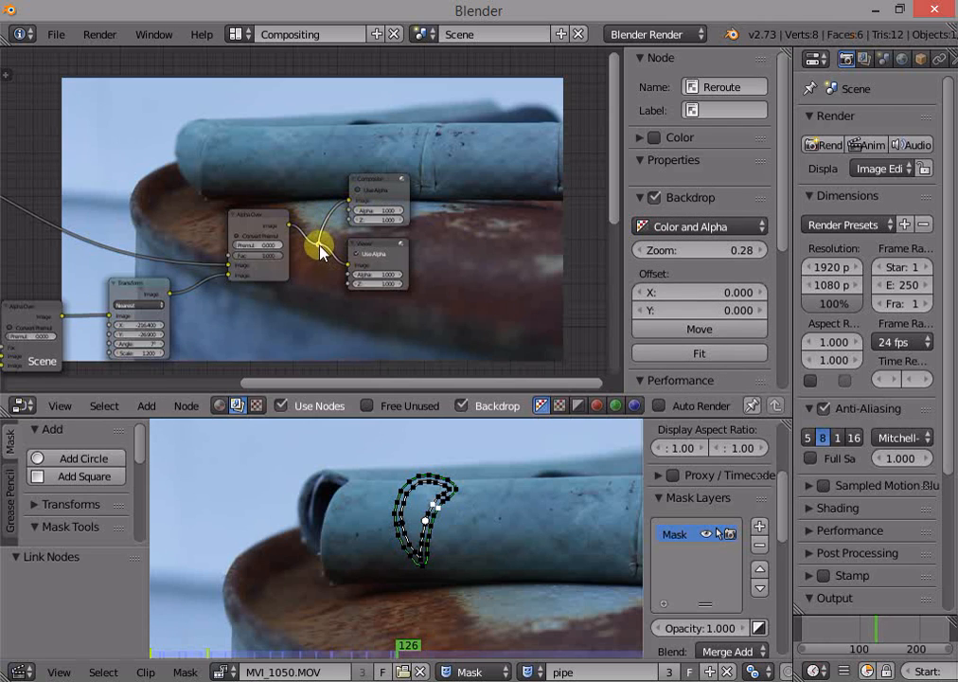
mouse_move(320, 246)
left_mouse_down()
mouse_move(326, 236)
mouse_move(321, 242)
left_mouse_up()
right_click_drag(321, 243, 332, 221)
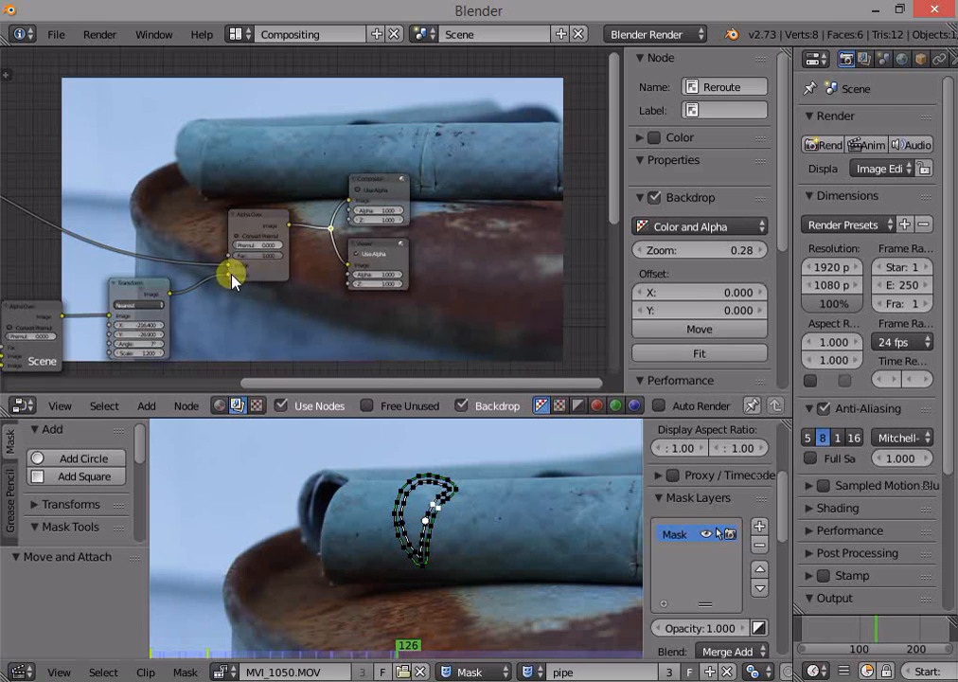
Step: Delete the final Alpha Over node and add a new Alpha Over node in its place before the reroute point
scroll(256, 224, "down", 1)
right_click(266, 224)
key("x")
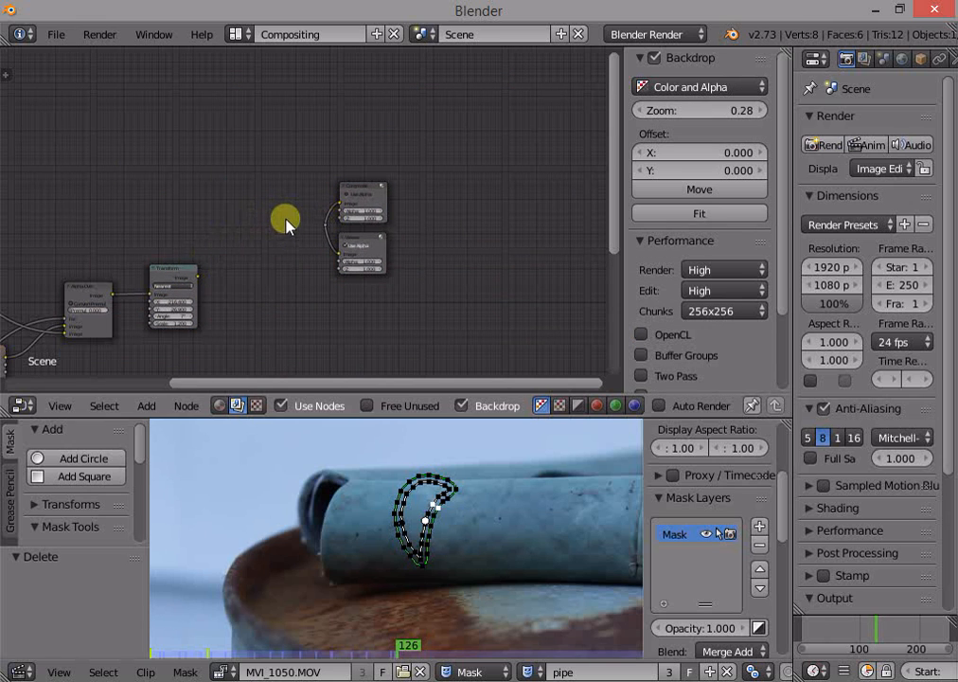
key("shift+a")
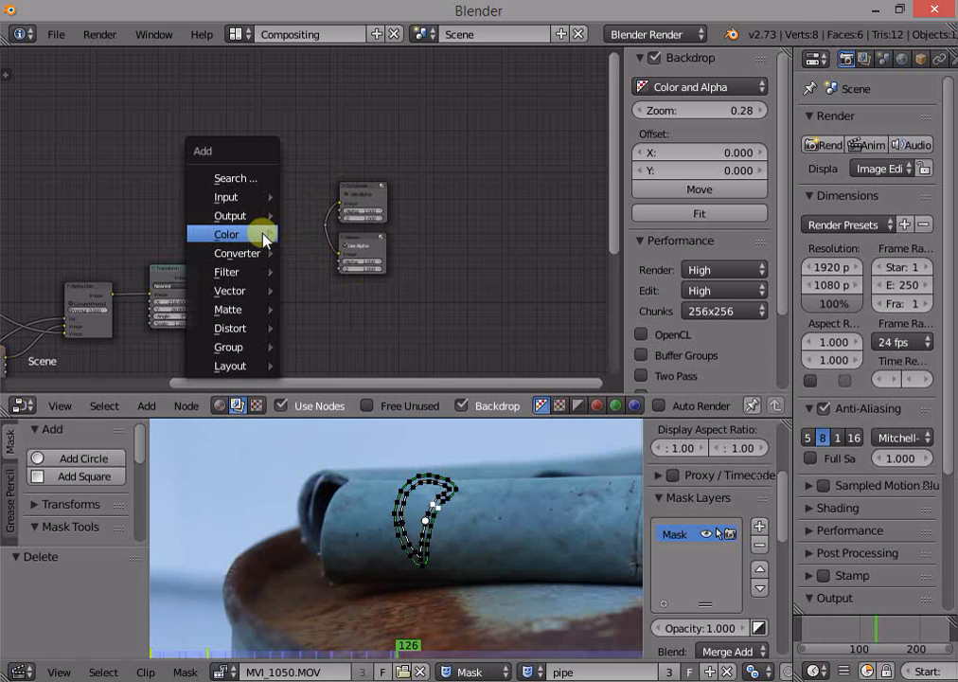
mouse_move(265, 234)
left_click(317, 253)
left_click(223, 200)
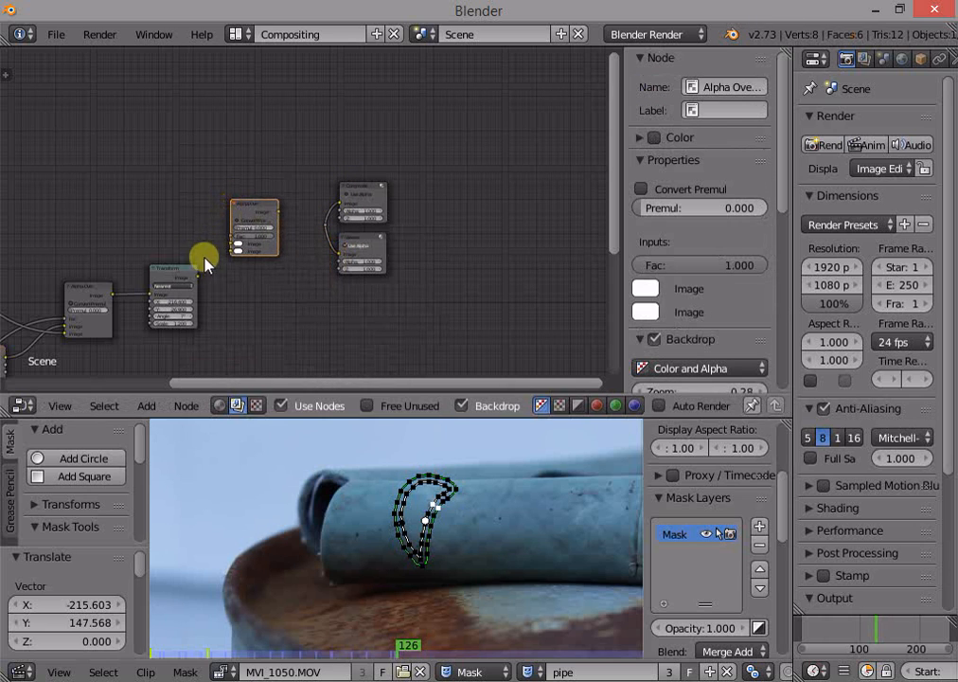
Step: Wire the new Alpha Over node with the original Movie Clip as first image, the Transform output as second, and its output into the reroute
left_click(193, 280)
left_click_drag(197, 277, 231, 244)
scroll(213, 251, "down", 2)
middle_click_drag(172, 240, 333, 234)
left_click_drag(113, 169, 396, 241)
middle_click_drag(430, 281, 263, 291)
scroll(347, 287, "up", 4)
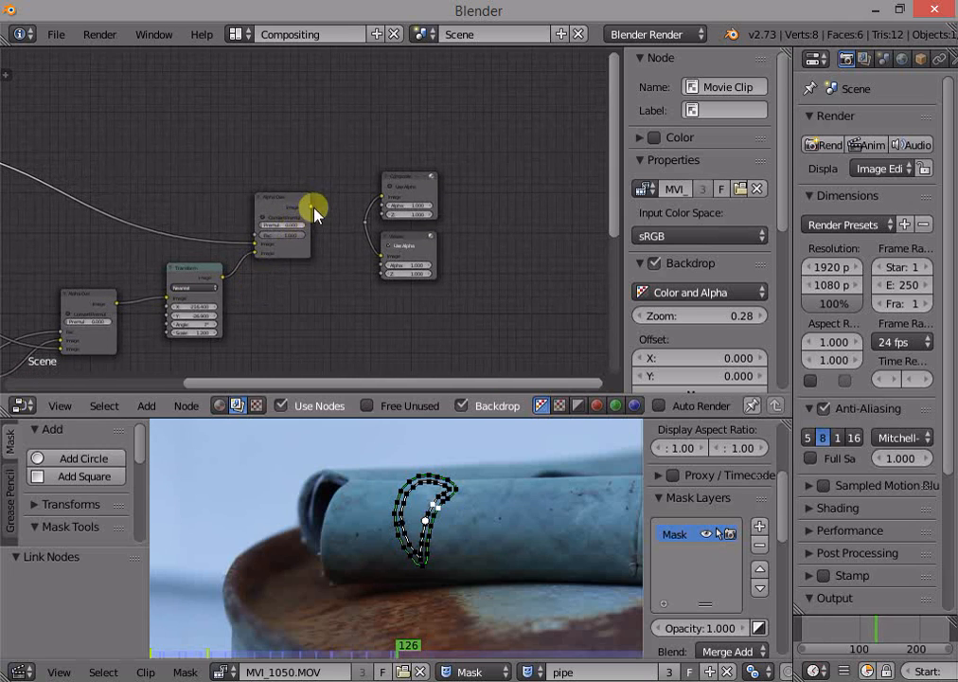
left_click_drag(313, 207, 374, 252)
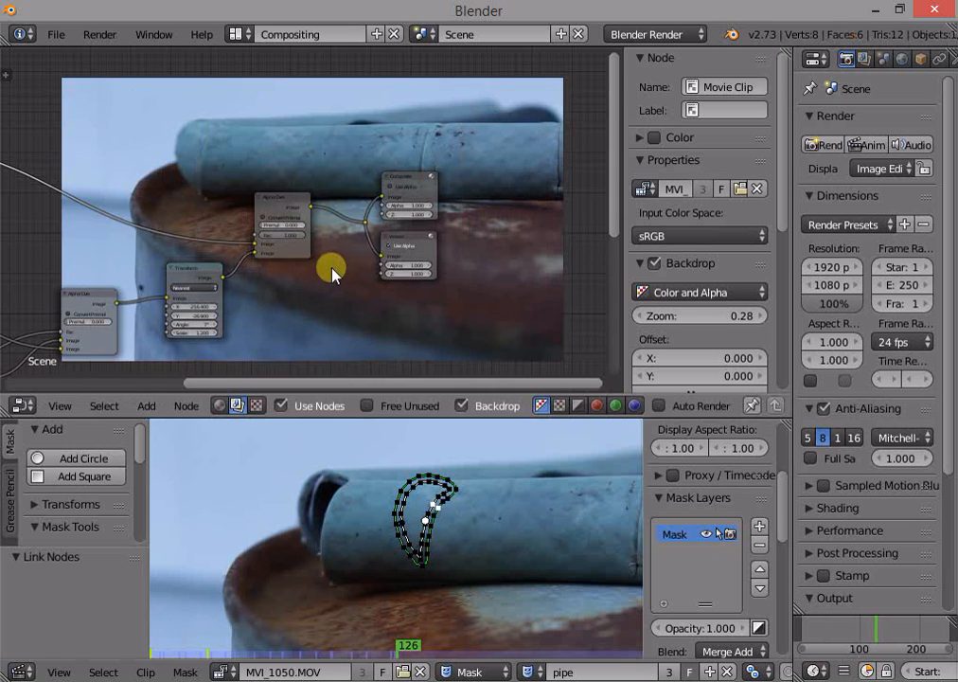
Step: Examine the reroute point's links to the Composite and Viewer nodes, and clear the node selection
scroll(332, 273, "up", 1)
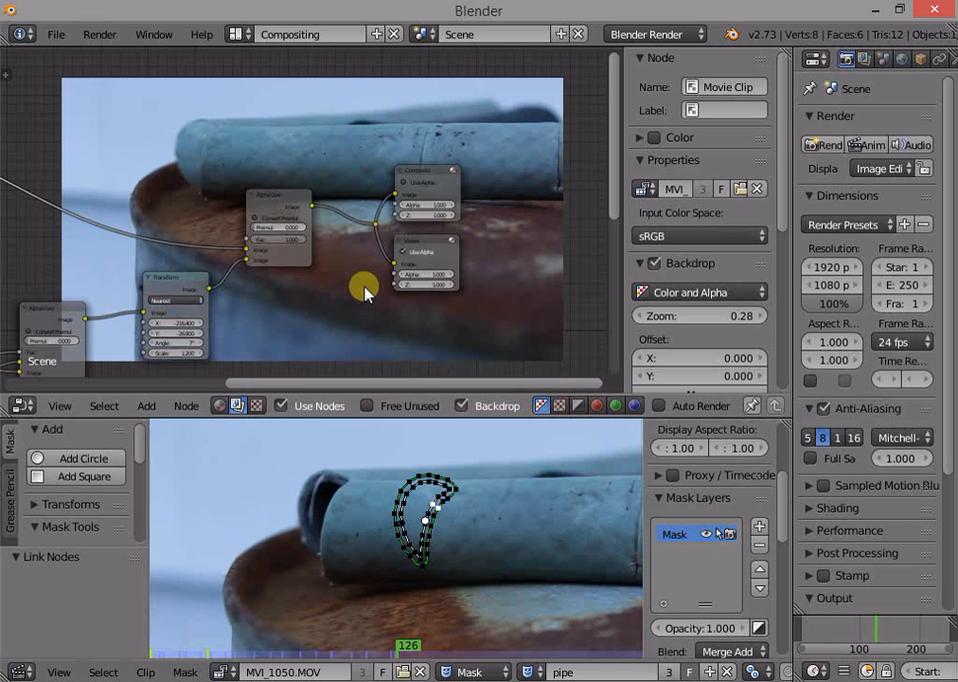
scroll(325, 256, "down", 3)
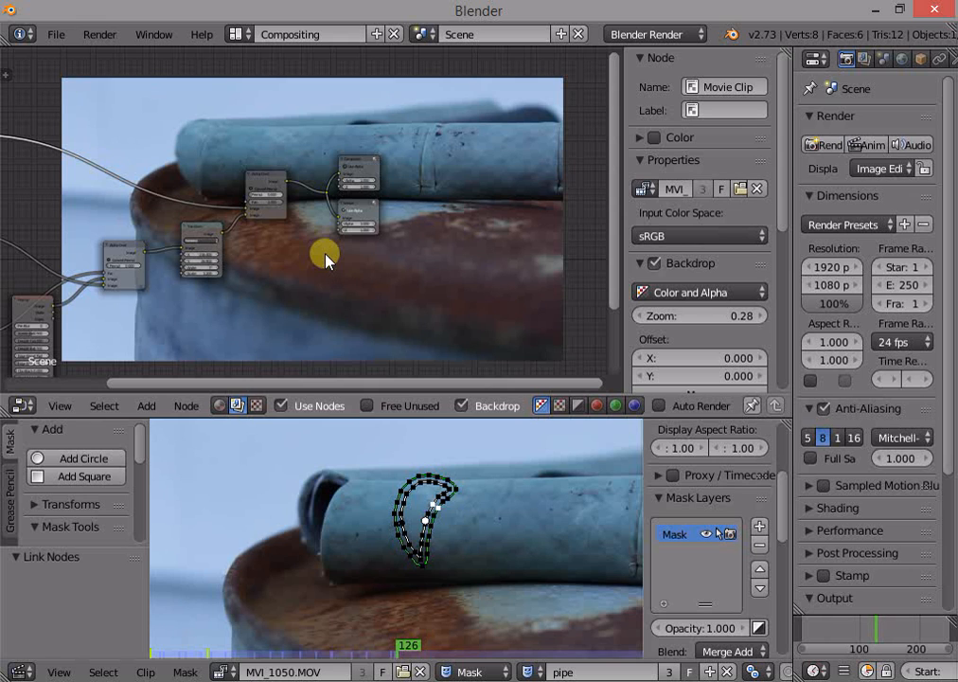
scroll(323, 254, "up", 3)
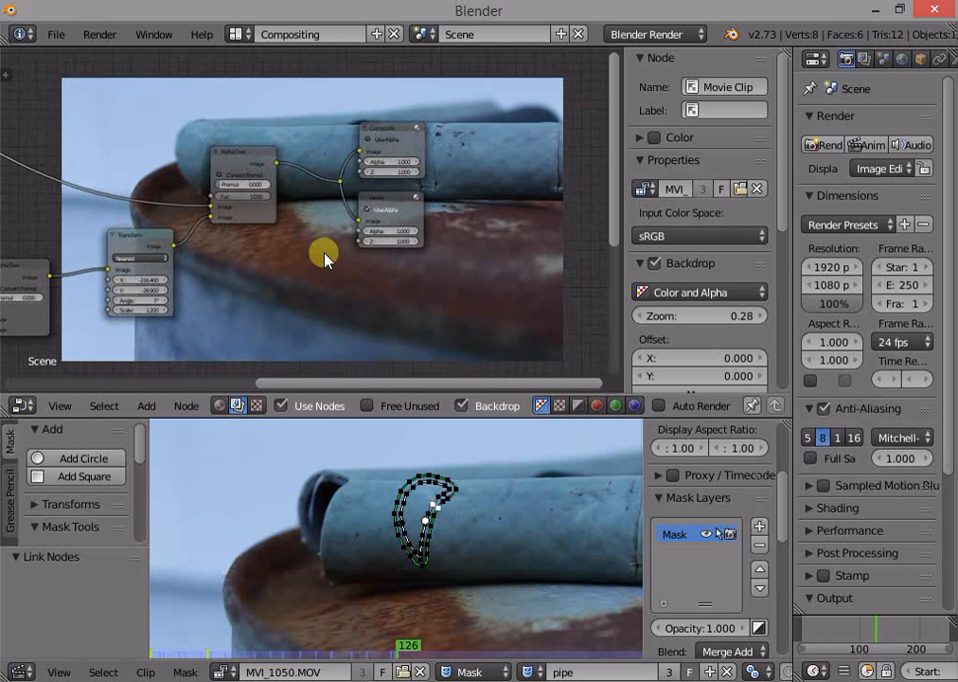
scroll(327, 292, "up", 2)
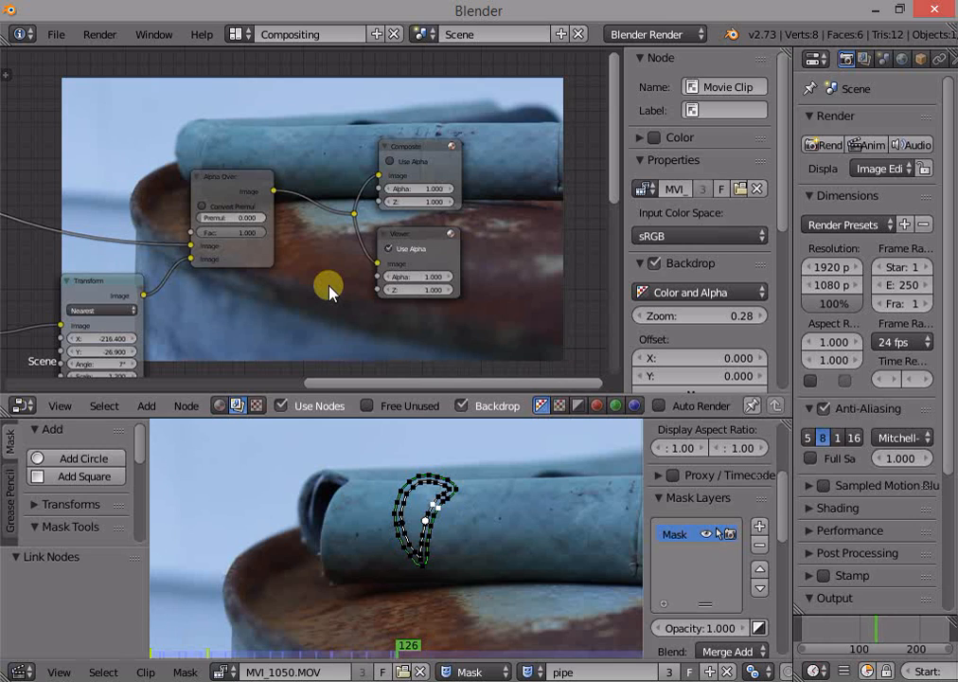
left_click(410, 147)
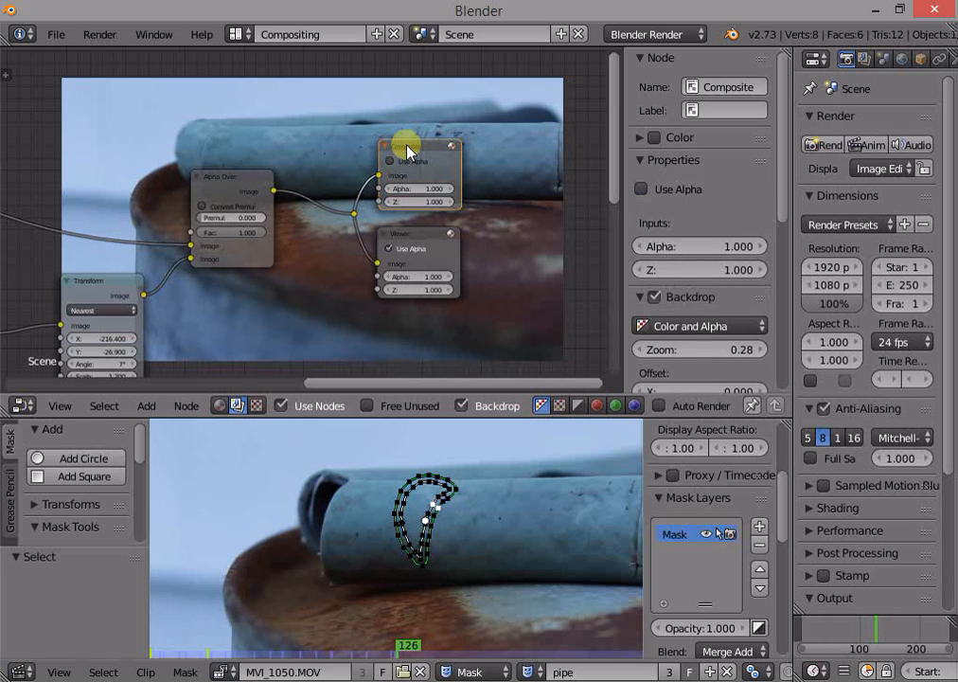
scroll(340, 260, "down", 2)
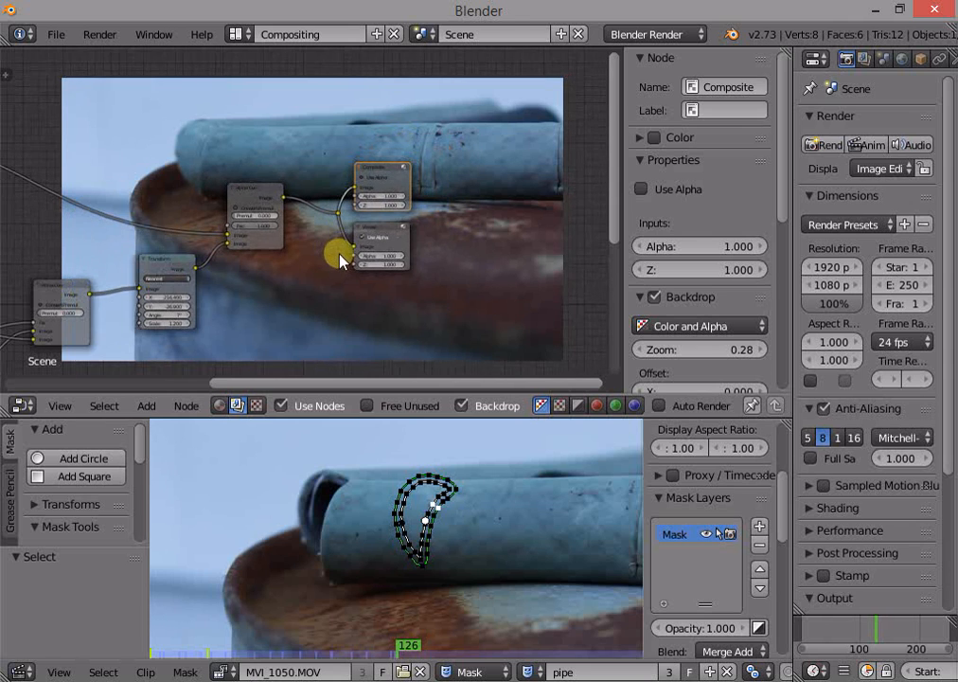
mouse_move(319, 270)
middle_mouse_down()
mouse_move(333, 288)
mouse_move(371, 285)
mouse_move(332, 274)
middle_mouse_up()
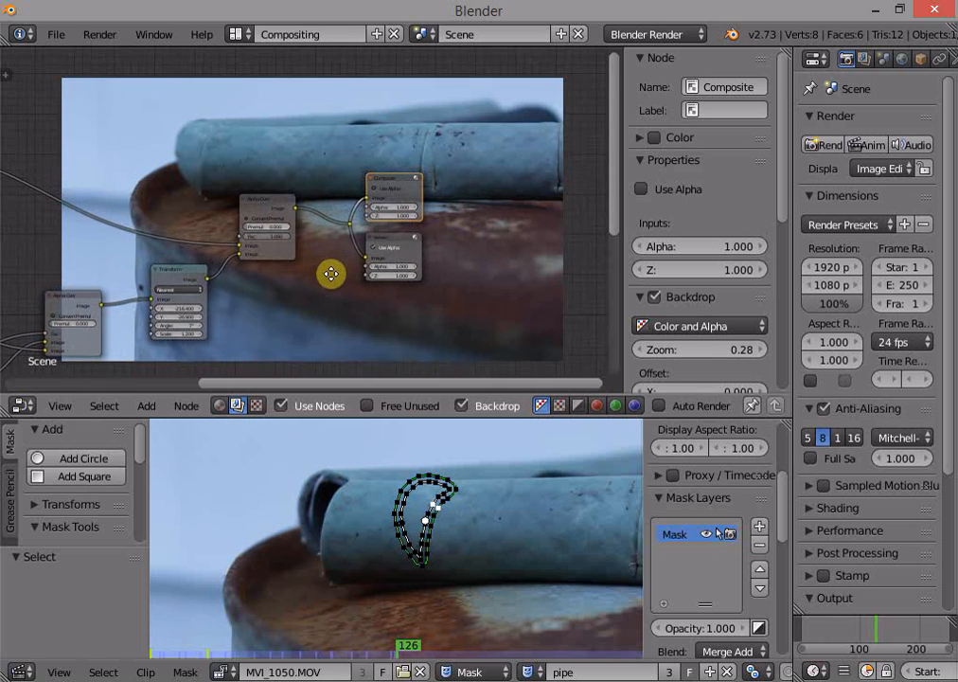
right_click(354, 231)
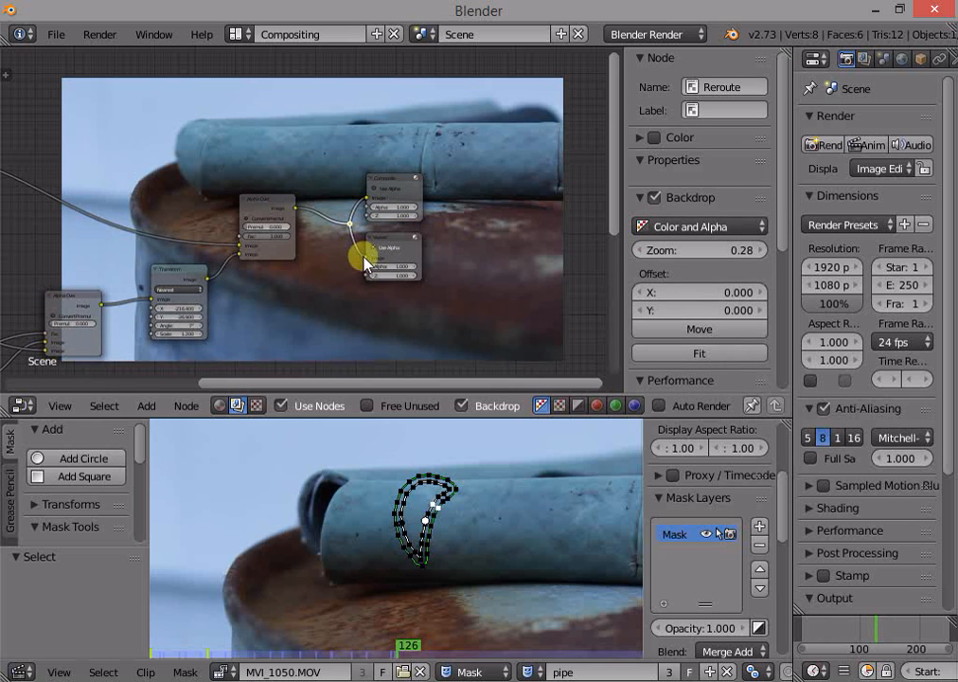
key("a")
Step: Review the complete node tree from the Movie Clip and Mask nodes through to the Composite and Viewer outputs
scroll(372, 299, "down", 1)
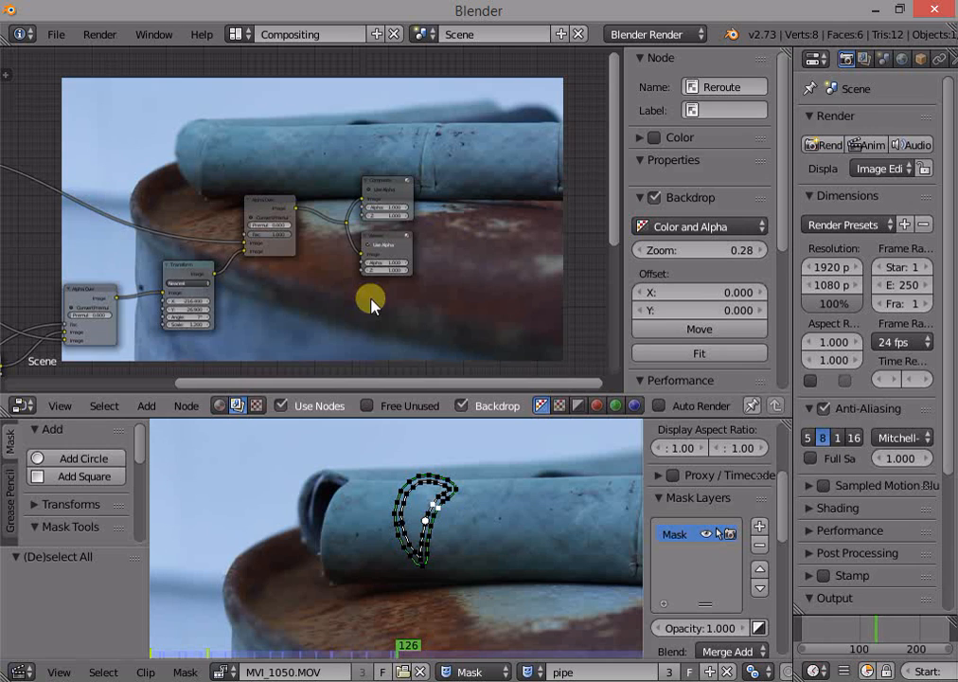
middle_click_drag(392, 294, 481, 259)
scroll(464, 276, "down", 7)
middle_click_drag(249, 294, 348, 270)
scroll(274, 227, "up", 1)
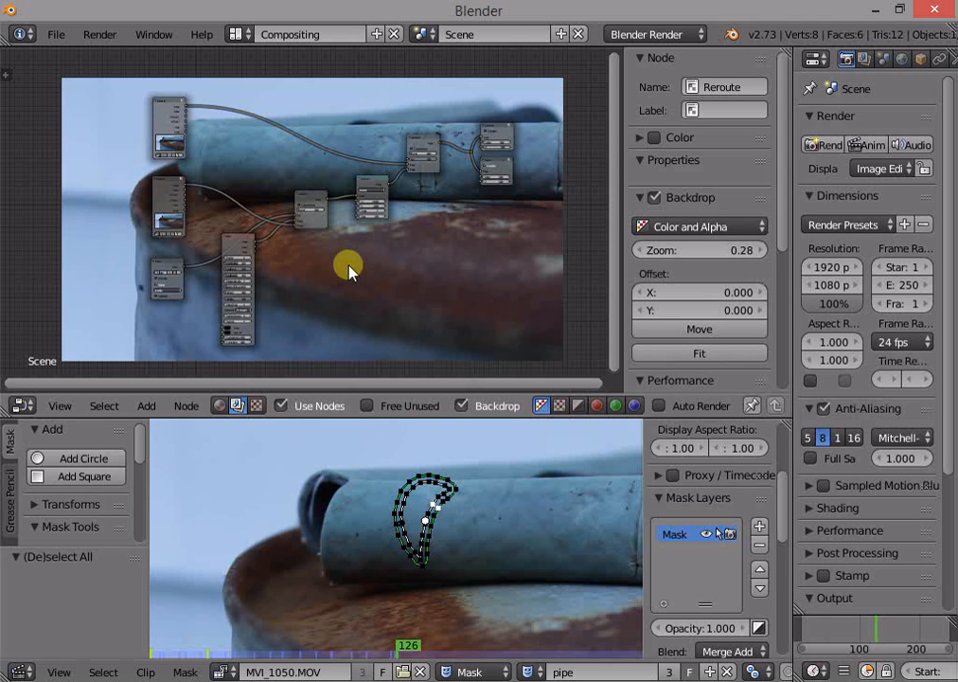
middle_click_drag(400, 280, 364, 284)
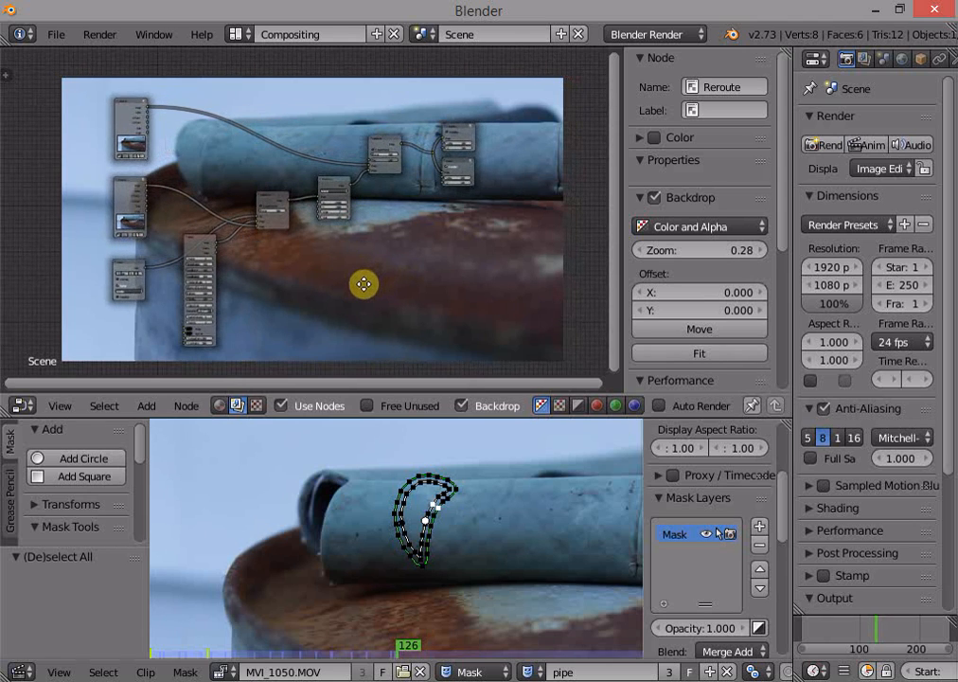